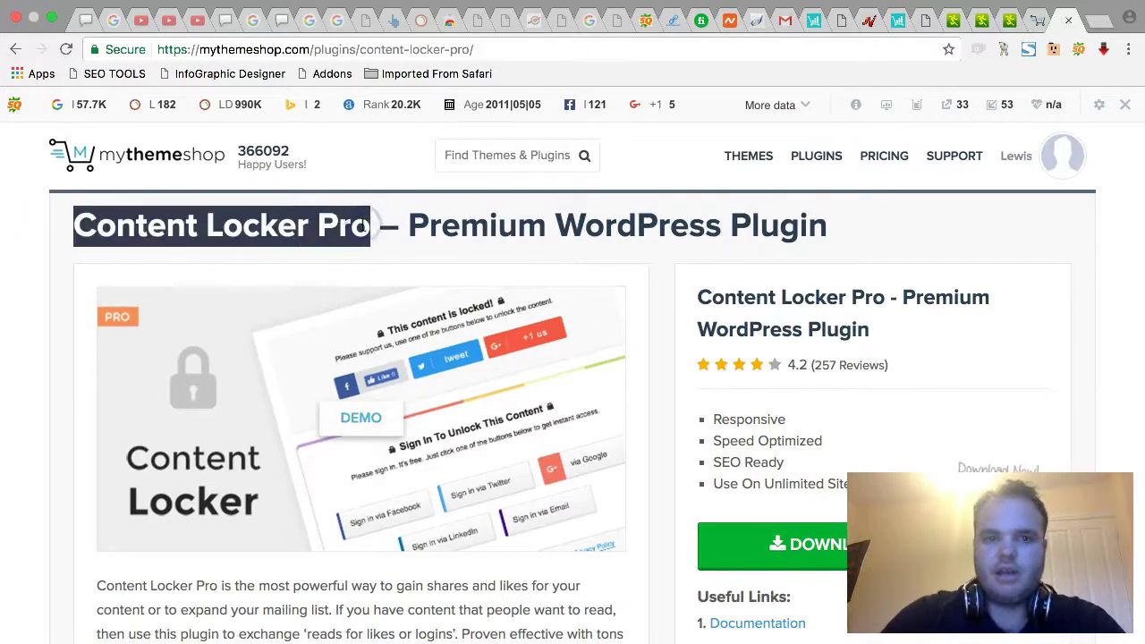
- Review the Content Locker Pro plugin page, and check its price and discount in the MyThemeShop basket
{"action": "left_click", "coordinate": [658, 360]}
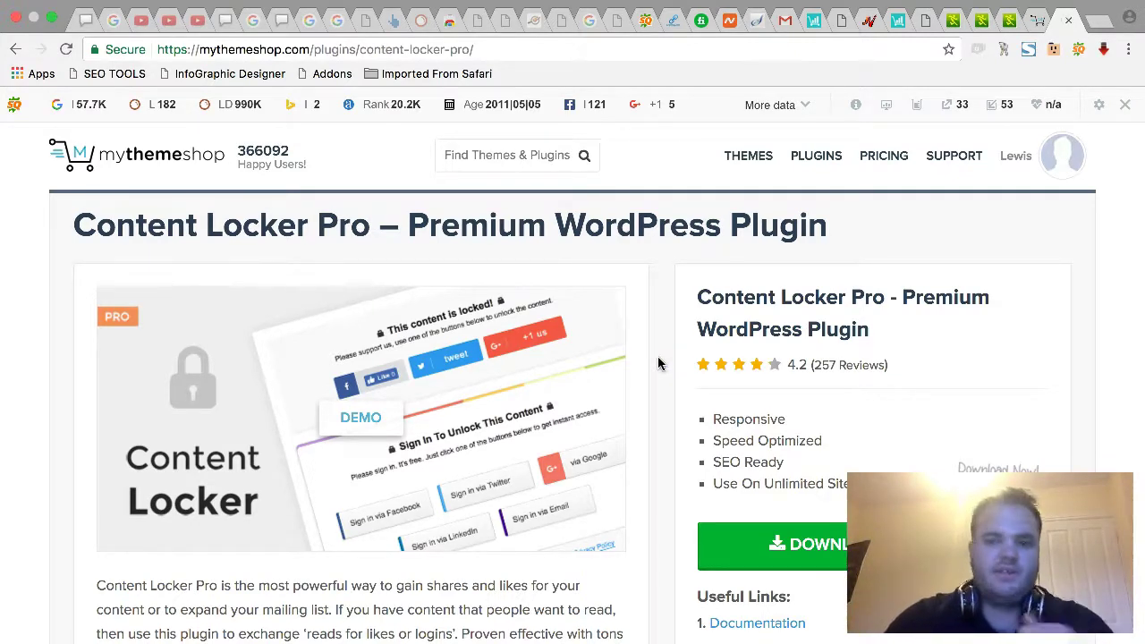
{"action": "left_click", "coordinate": [1039, 18]}
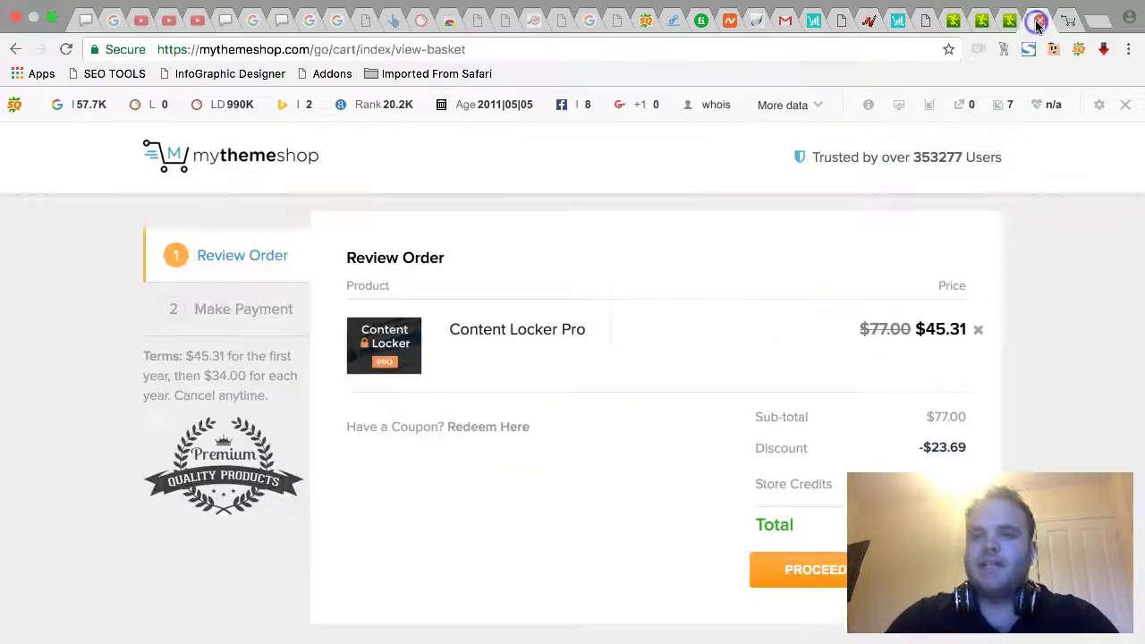
{"action": "left_click", "coordinate": [852, 328]}
{"action": "left_click_drag", "start_coordinate": [852, 329], "coordinate": [895, 328]}
{"action": "left_click", "coordinate": [895, 328]}
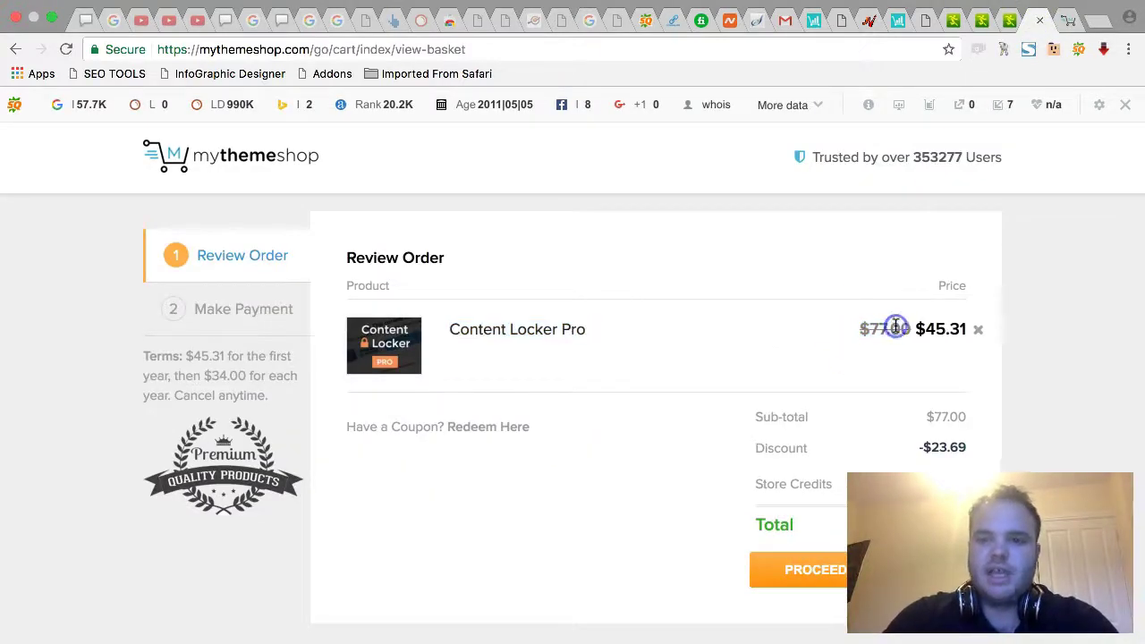
{"action": "left_click", "coordinate": [931, 327]}
{"action": "left_click_drag", "start_coordinate": [903, 366], "coordinate": [966, 473]}
{"action": "left_click", "coordinate": [836, 463]}
{"action": "left_click_drag", "start_coordinate": [836, 462], "coordinate": [836, 463]}
{"action": "left_click", "coordinate": [837, 463]}
{"action": "left_click", "coordinate": [1037, 269]}
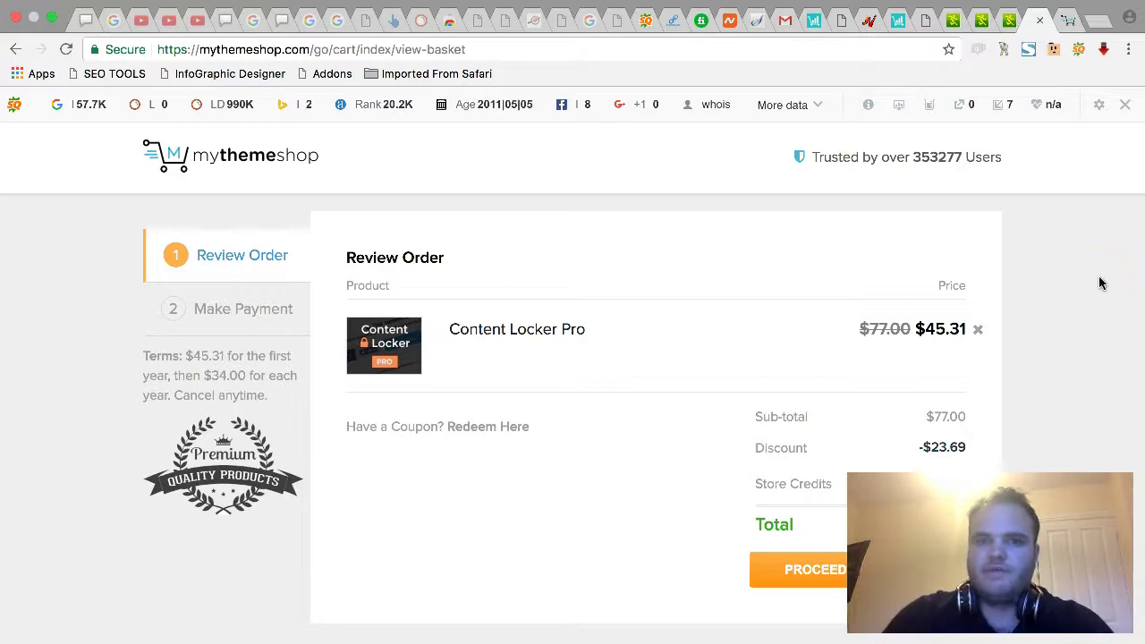
- Read through the FirstStopIM "2 – Challenge Research YIKES!" post as far as the review arbitrage video
{"action": "left_click", "coordinate": [953, 20]}
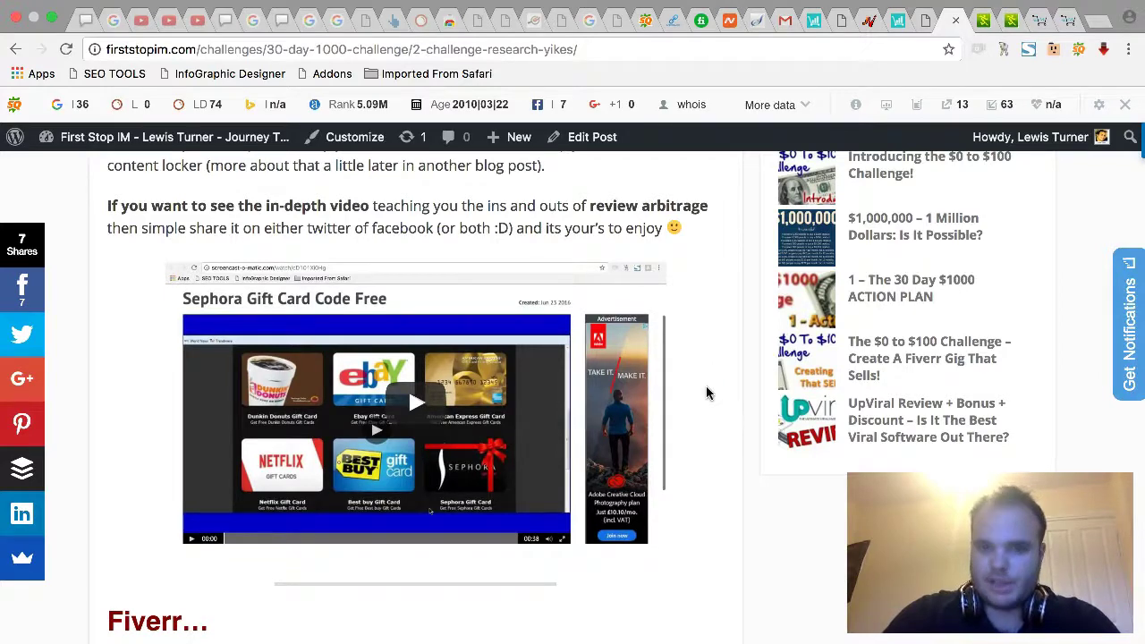
{"action": "scroll", "coordinate": [706, 385], "scroll_direction": "up", "scroll_amount": 15}
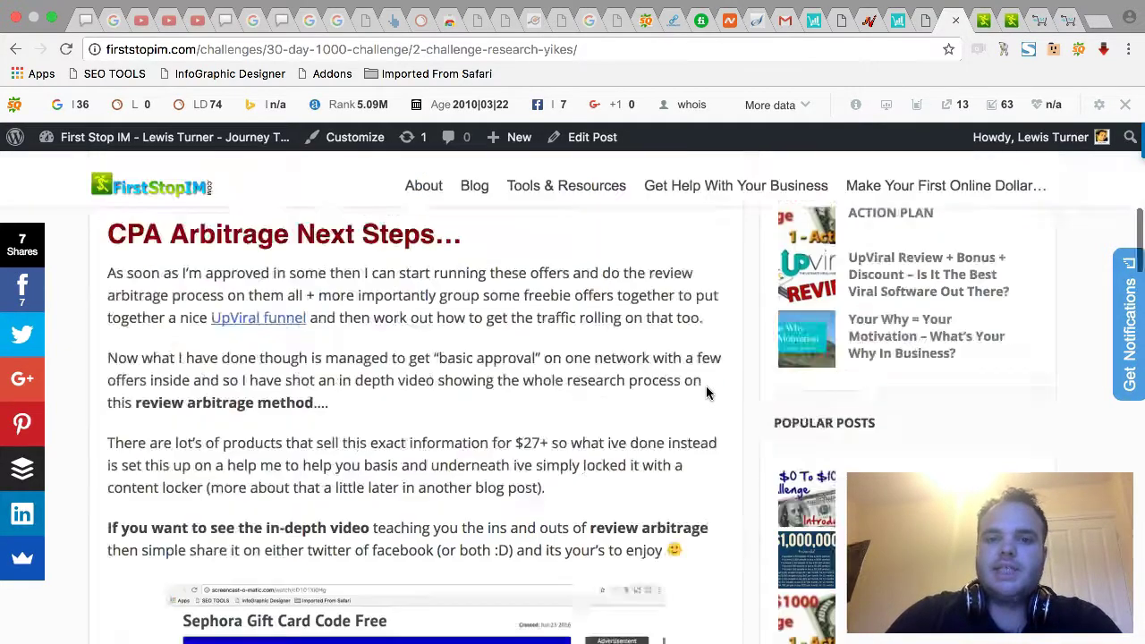
{"action": "scroll", "coordinate": [706, 391], "scroll_direction": "down", "scroll_amount": 3}
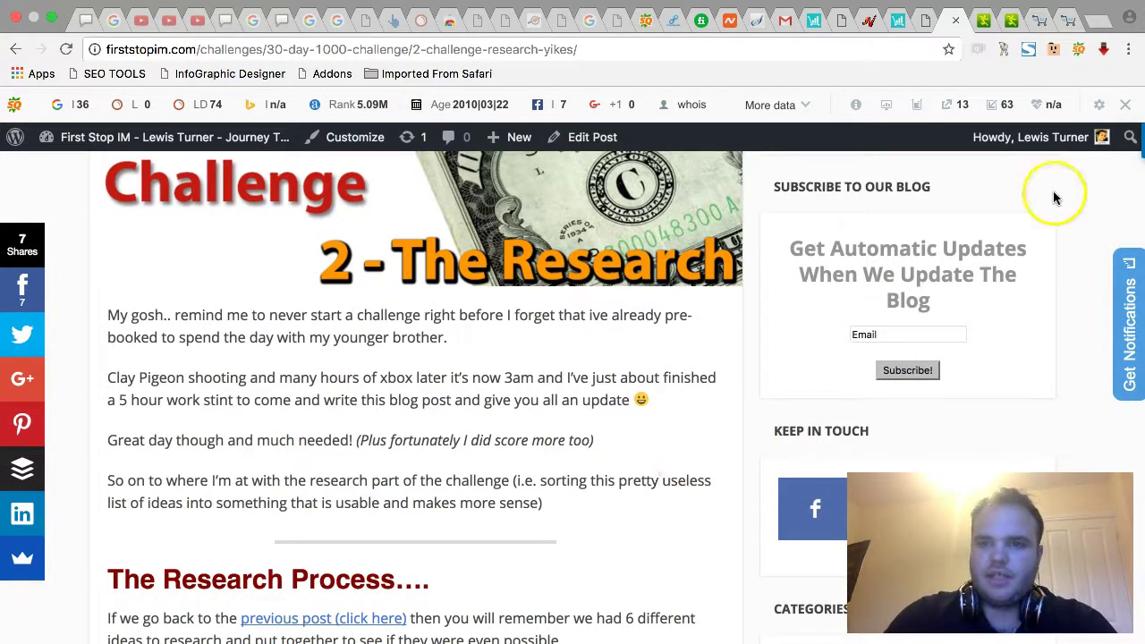
{"action": "scroll", "coordinate": [665, 565], "scroll_direction": "down", "scroll_amount": 2}
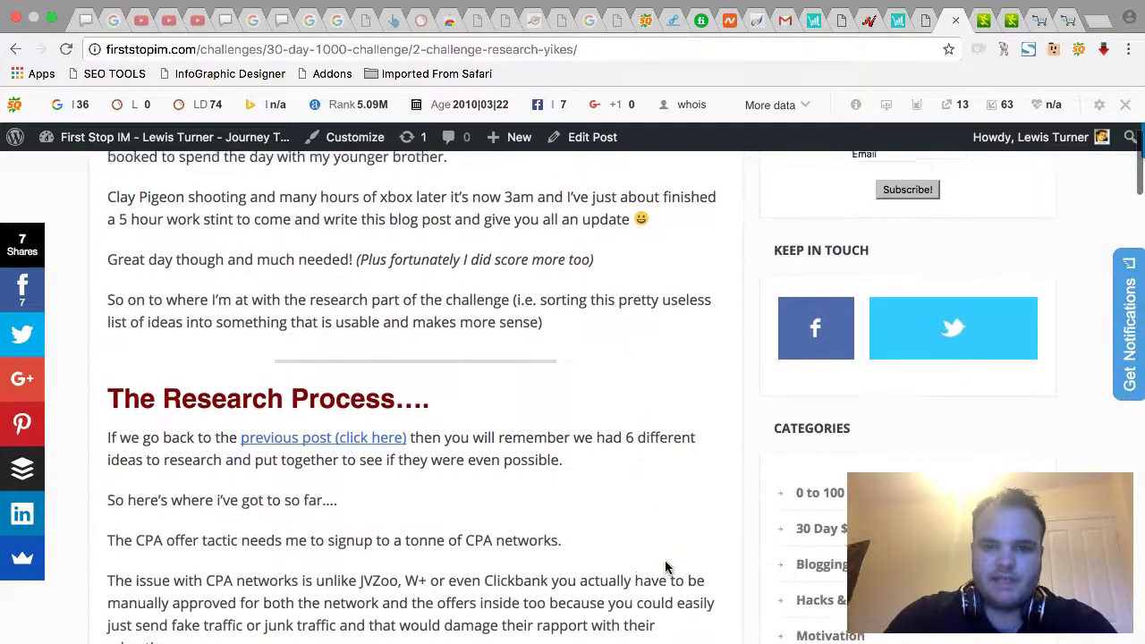
{"action": "scroll", "coordinate": [723, 492], "scroll_direction": "down", "scroll_amount": 3}
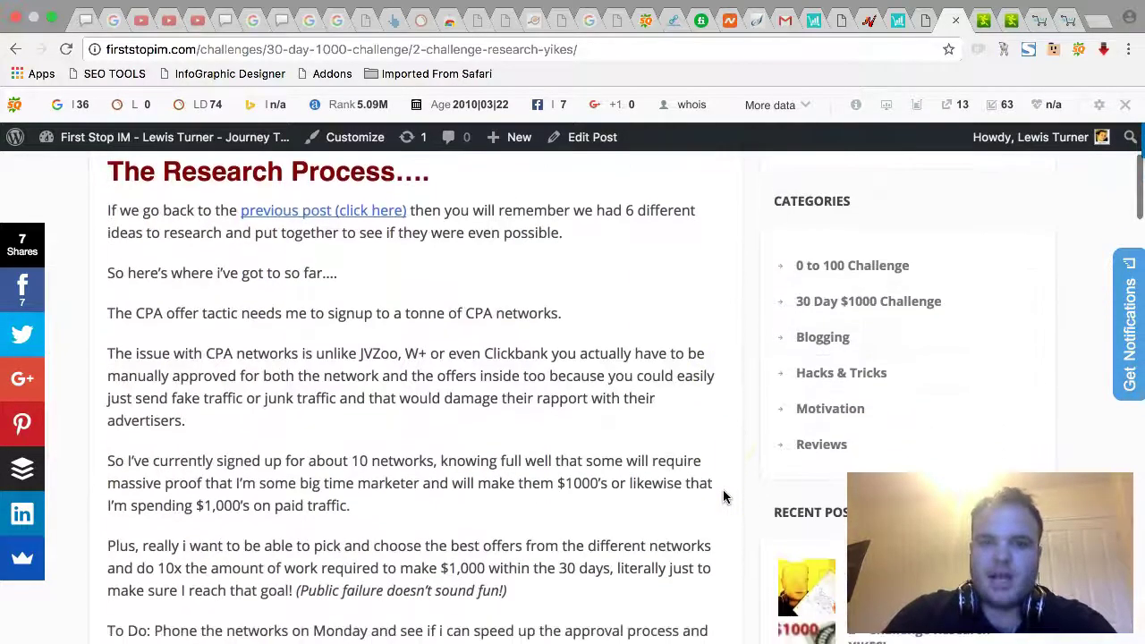
{"action": "scroll", "coordinate": [724, 497], "scroll_direction": "down", "scroll_amount": 2}
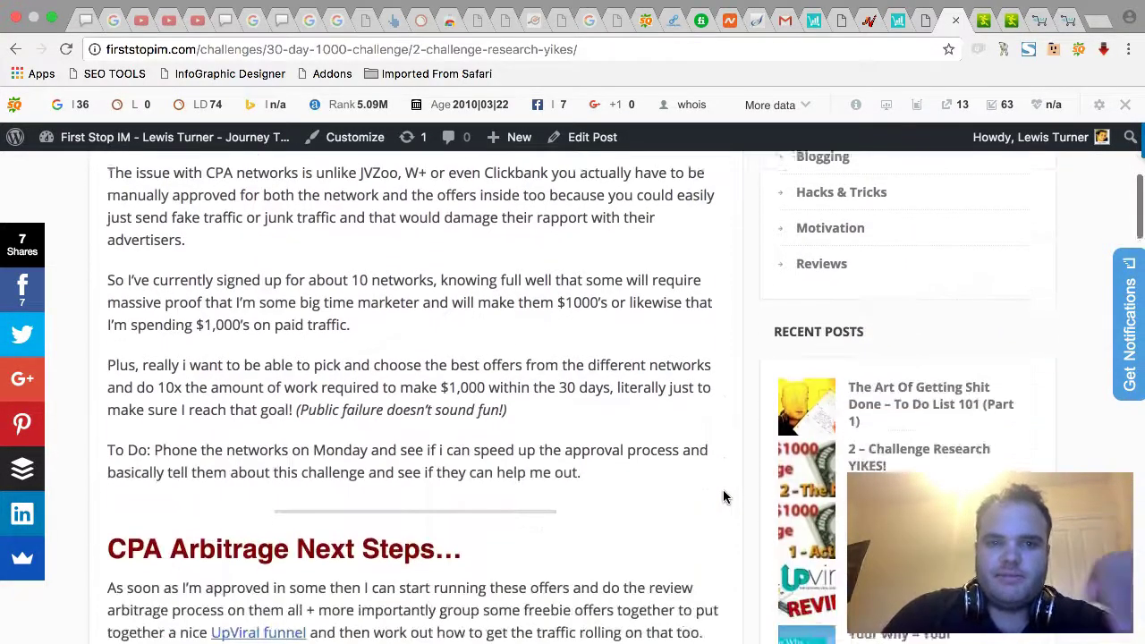
{"action": "scroll", "coordinate": [723, 493], "scroll_direction": "down", "scroll_amount": 5}
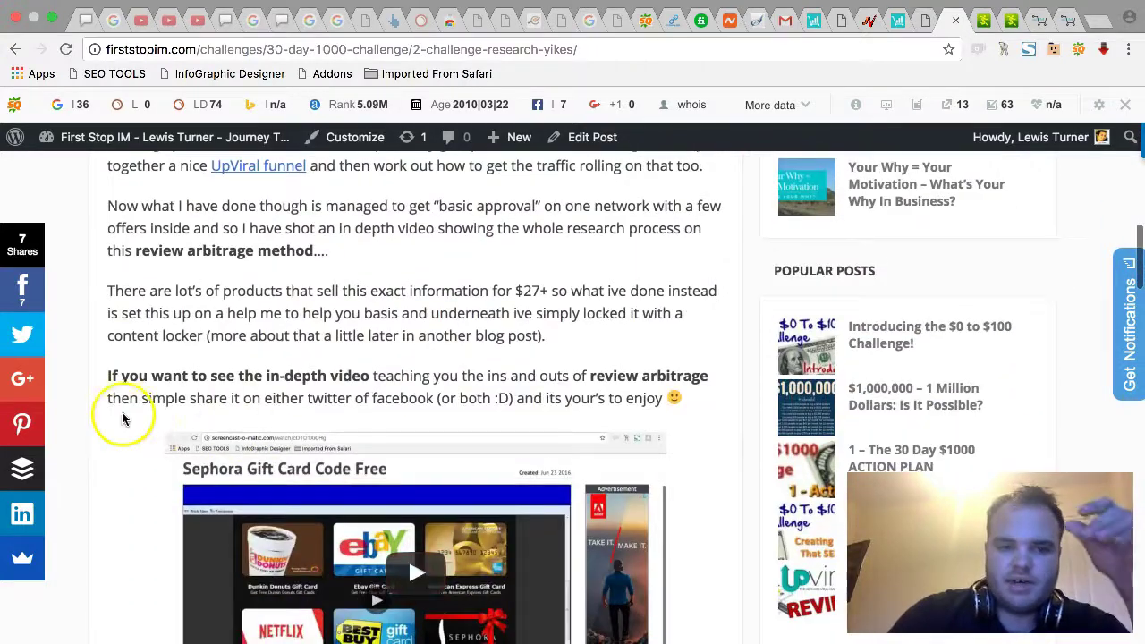
{"action": "scroll", "coordinate": [122, 412], "scroll_direction": "down", "scroll_amount": 2}
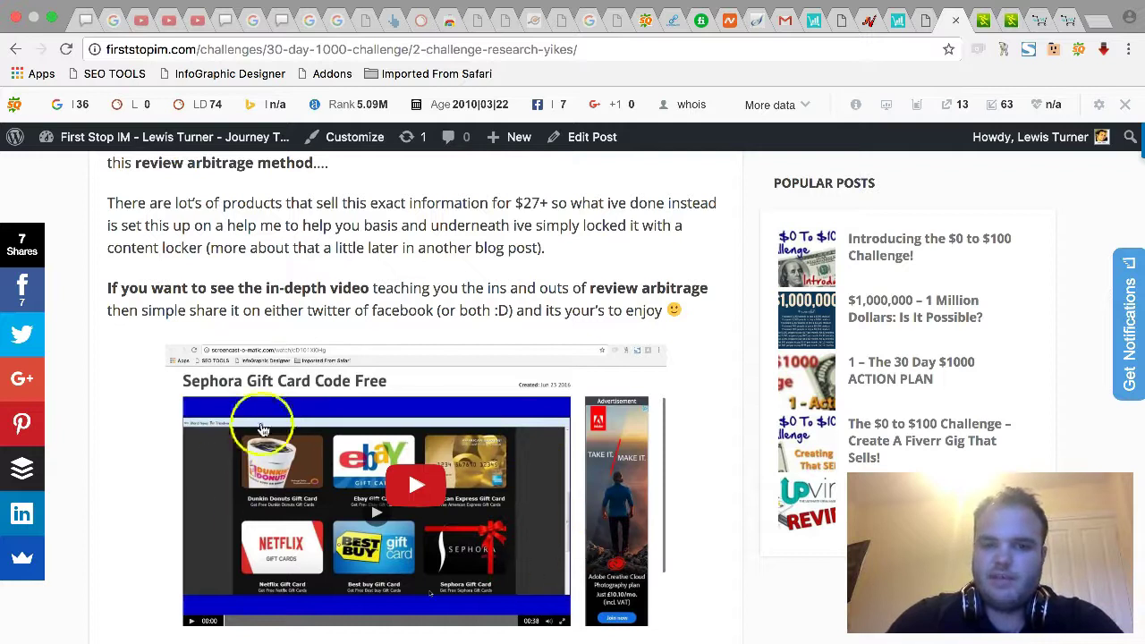
- Reload the Challenge Research post and switch to the incognito browser window showing the same post
{"action": "left_click", "coordinate": [581, 49]}
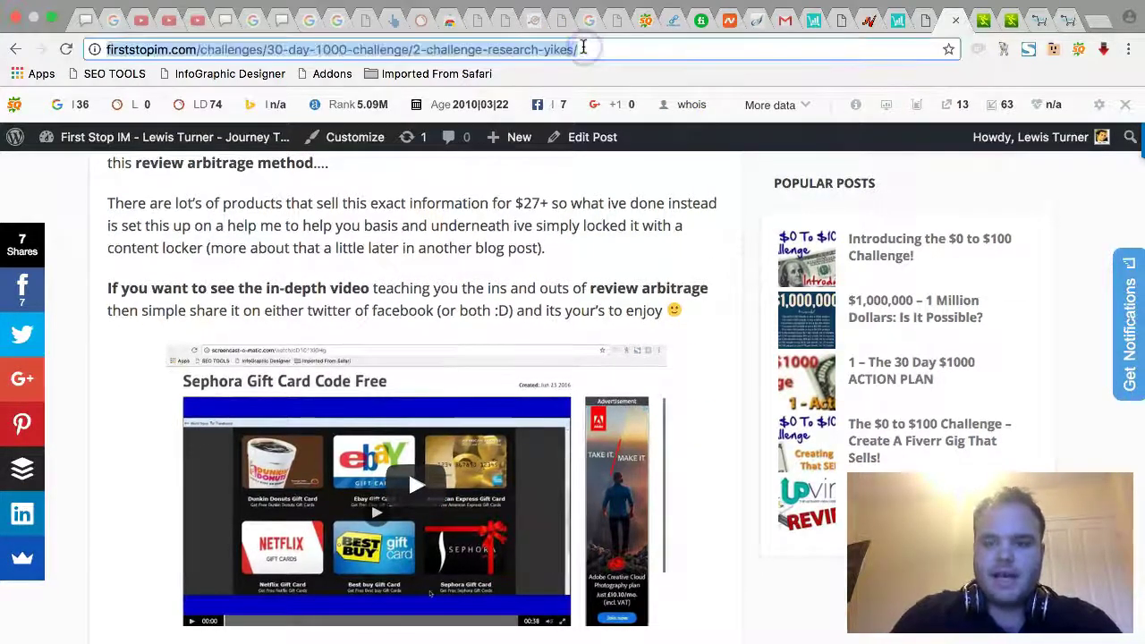
{"action": "key", "text": "Return"}
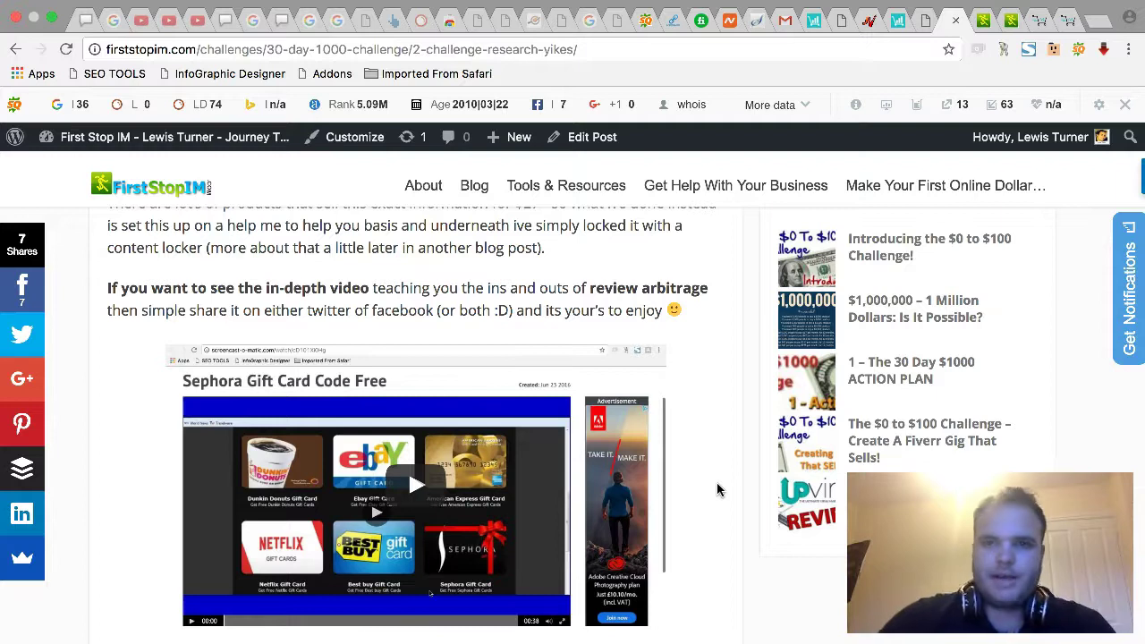
{"action": "left_click", "coordinate": [983, 22]}
{"action": "left_click", "coordinate": [956, 22]}
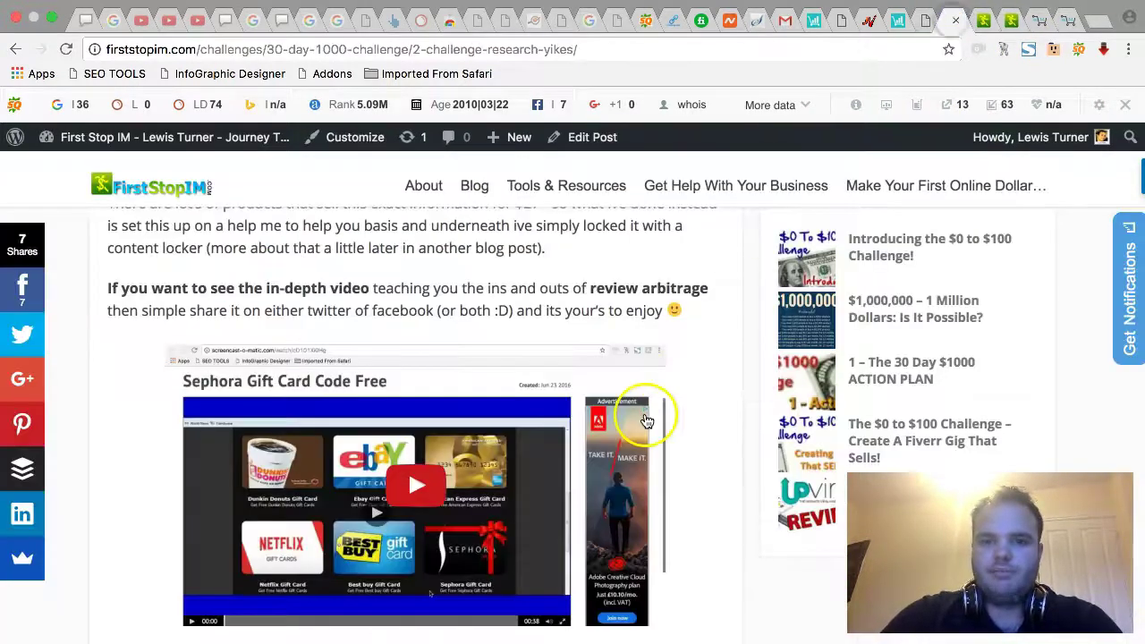
{"action": "key", "text": "ctrl+Left"}
{"action": "key", "text": "ctrl+Right"}
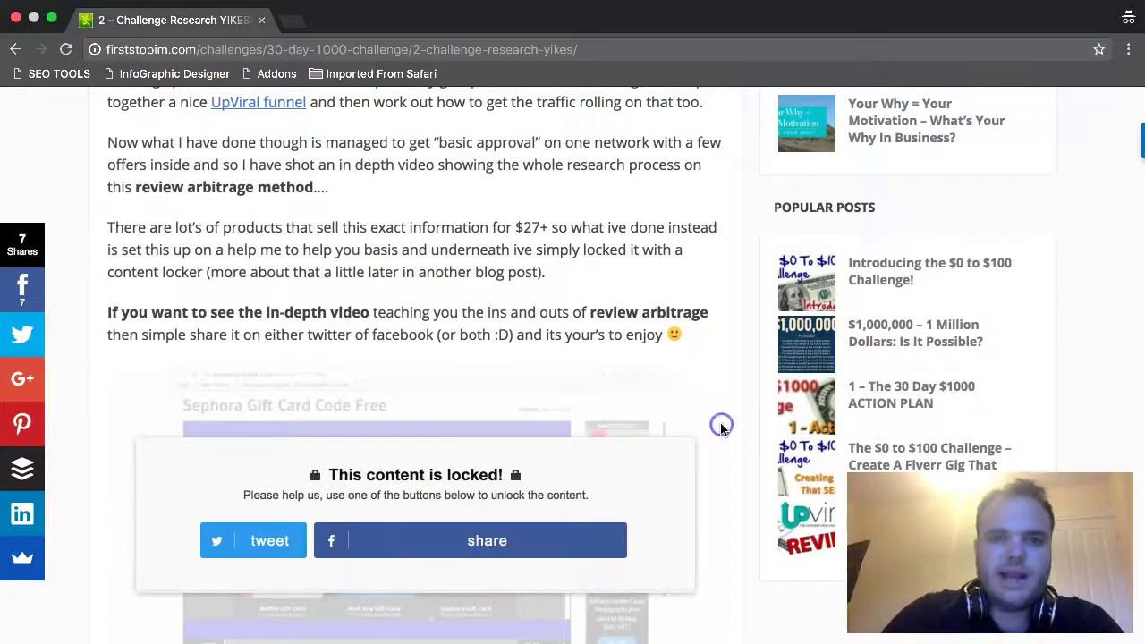
- Reload the Challenge Research post in the incognito window and go to its locked video section
{"action": "scroll", "coordinate": [720, 430], "scroll_direction": "up", "scroll_amount": 15}
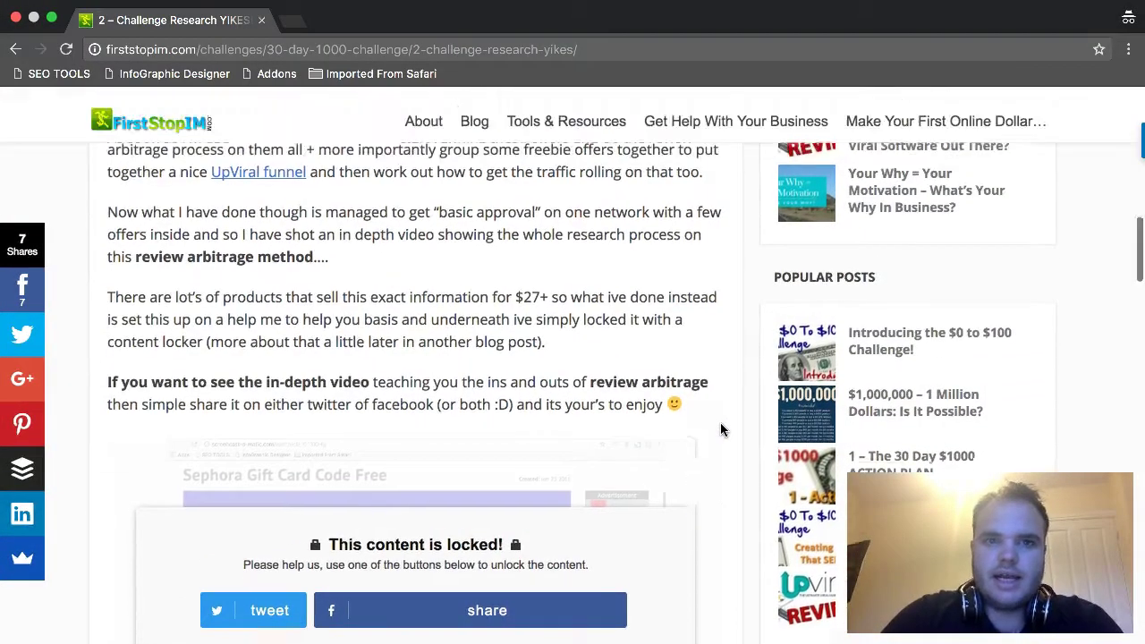
{"action": "scroll", "coordinate": [721, 427], "scroll_direction": "up", "scroll_amount": 10}
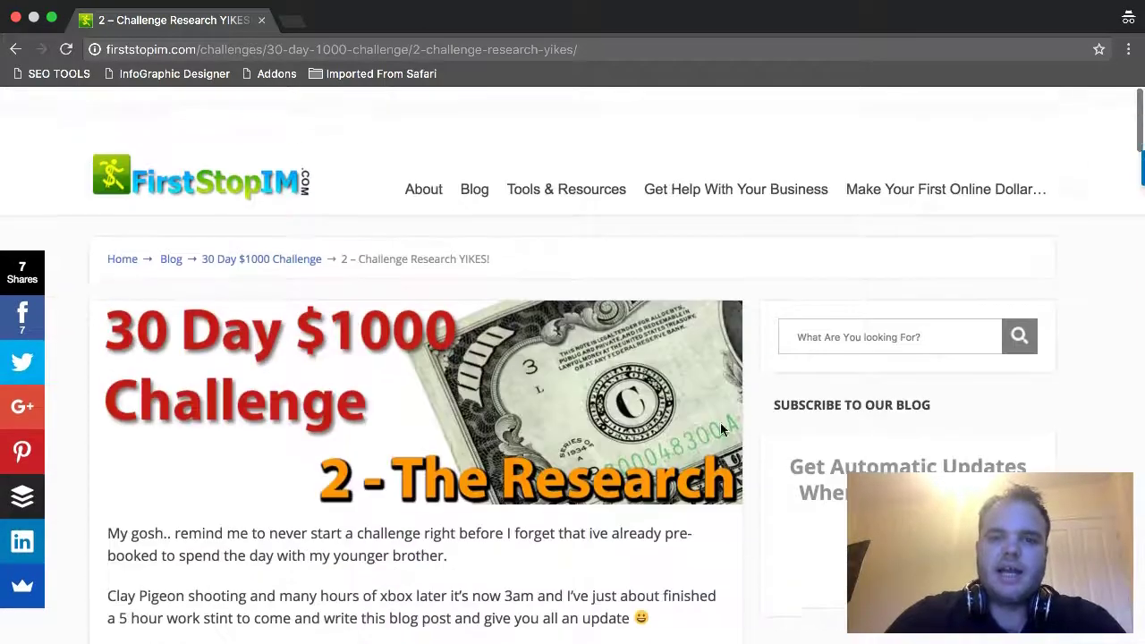
{"action": "left_click", "coordinate": [582, 46]}
{"action": "key", "text": "Return"}
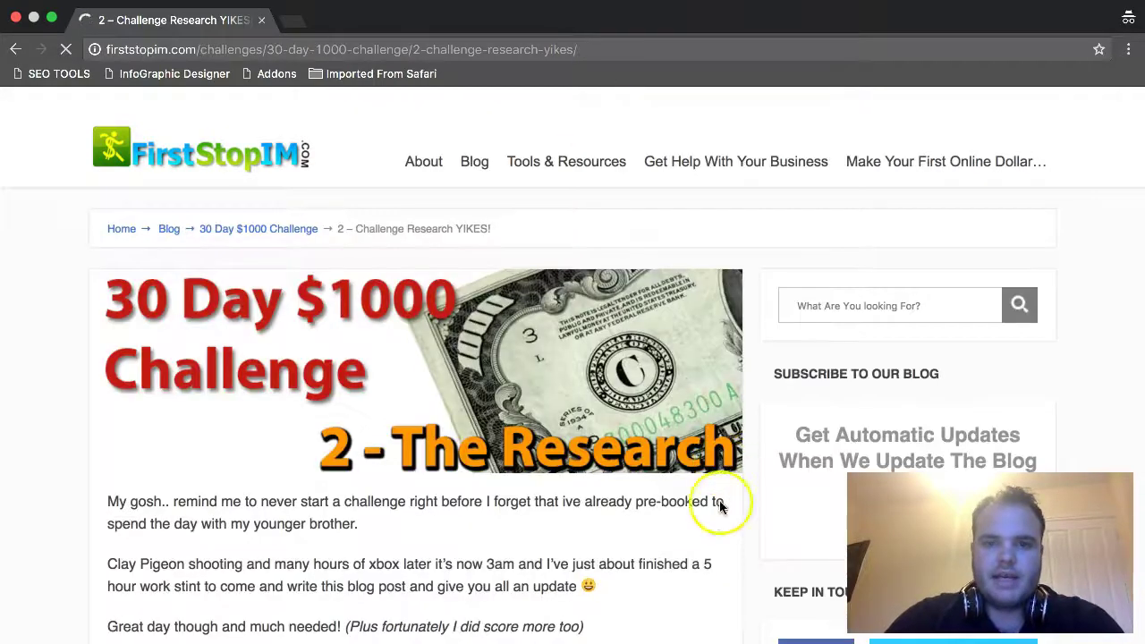
{"action": "scroll", "coordinate": [721, 541], "scroll_direction": "down", "scroll_amount": 20}
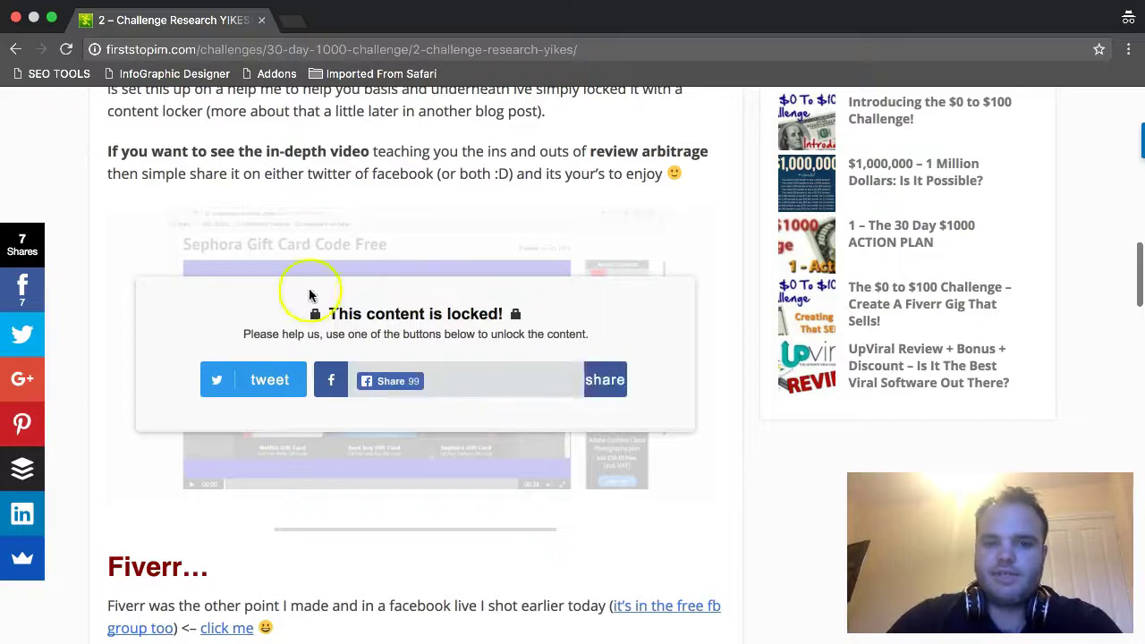
- Try the tweet unlock option, review the permissions FirstStopIM requests on Twitter, and close the authorisation page
{"action": "left_click", "coordinate": [267, 382]}
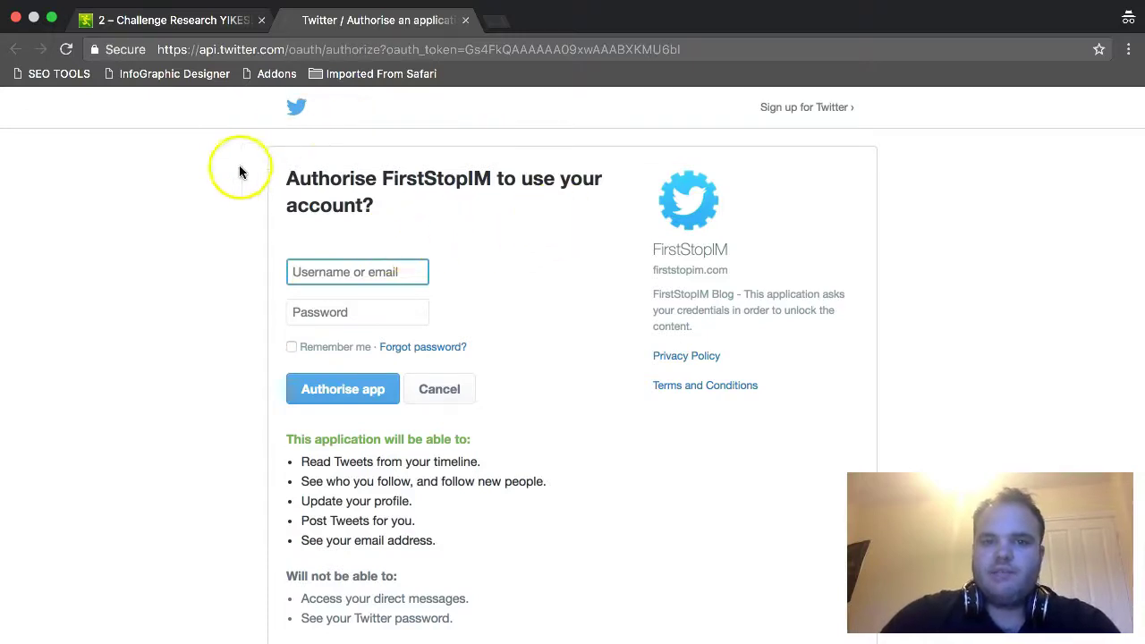
{"action": "left_click_drag", "start_coordinate": [299, 177], "coordinate": [472, 207]}
{"action": "left_click_drag", "start_coordinate": [379, 179], "coordinate": [445, 182]}
{"action": "scroll", "coordinate": [575, 319], "scroll_direction": "down", "scroll_amount": 2}
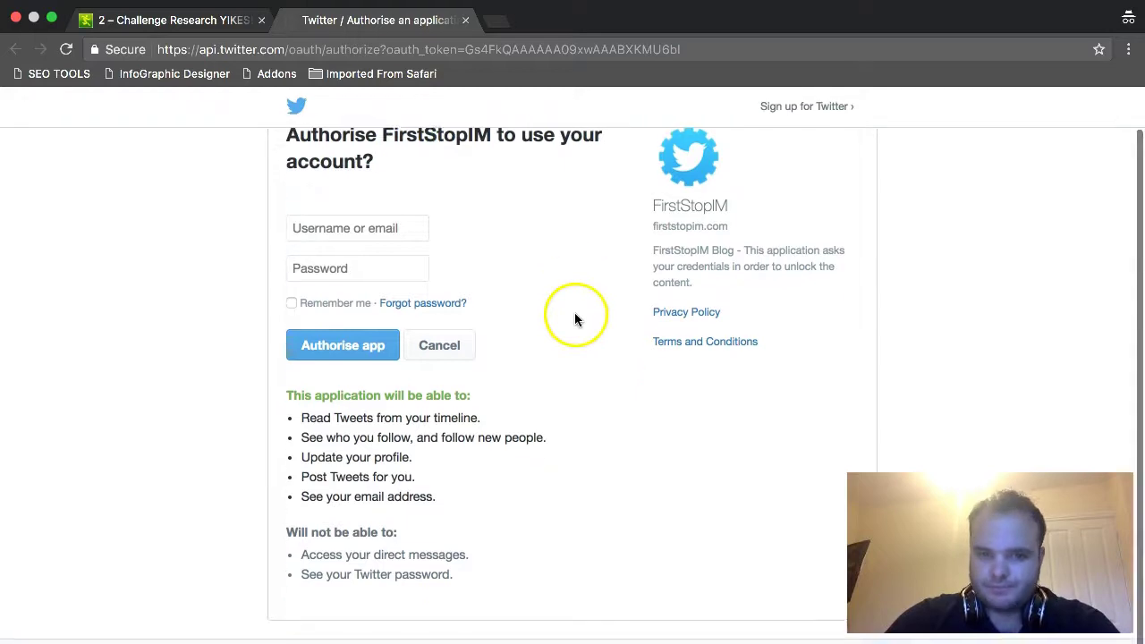
{"action": "left_click_drag", "start_coordinate": [300, 419], "coordinate": [445, 417]}
{"action": "left_click", "coordinate": [351, 439]}
{"action": "left_click_drag", "start_coordinate": [308, 469], "coordinate": [391, 462]}
{"action": "left_click", "coordinate": [552, 498]}
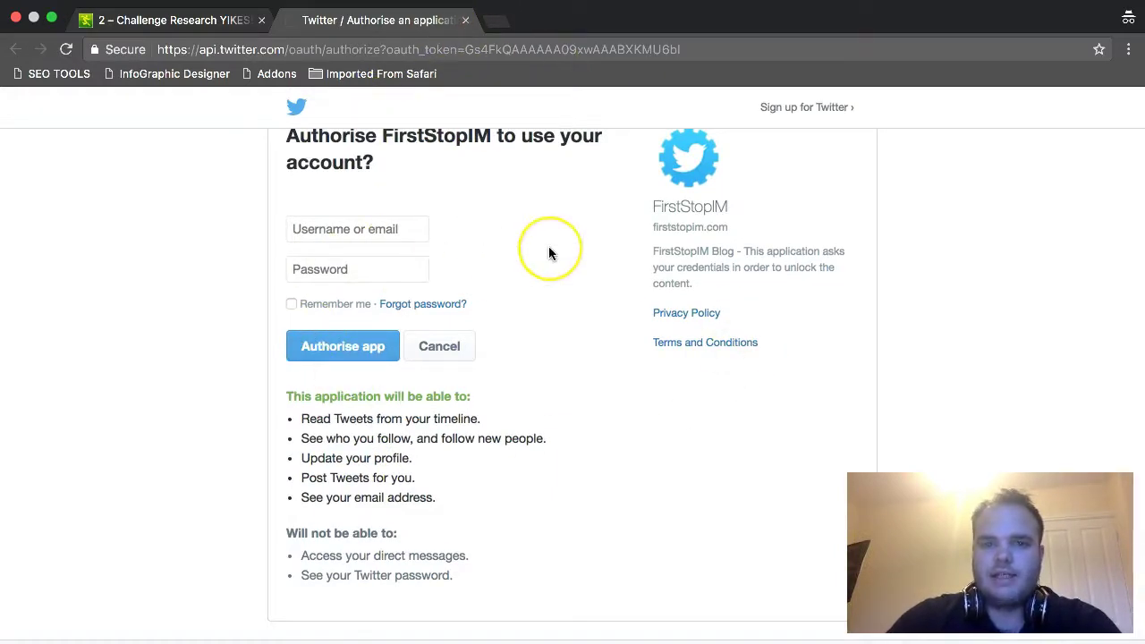
{"action": "scroll", "coordinate": [549, 251], "scroll_direction": "up", "scroll_amount": 2}
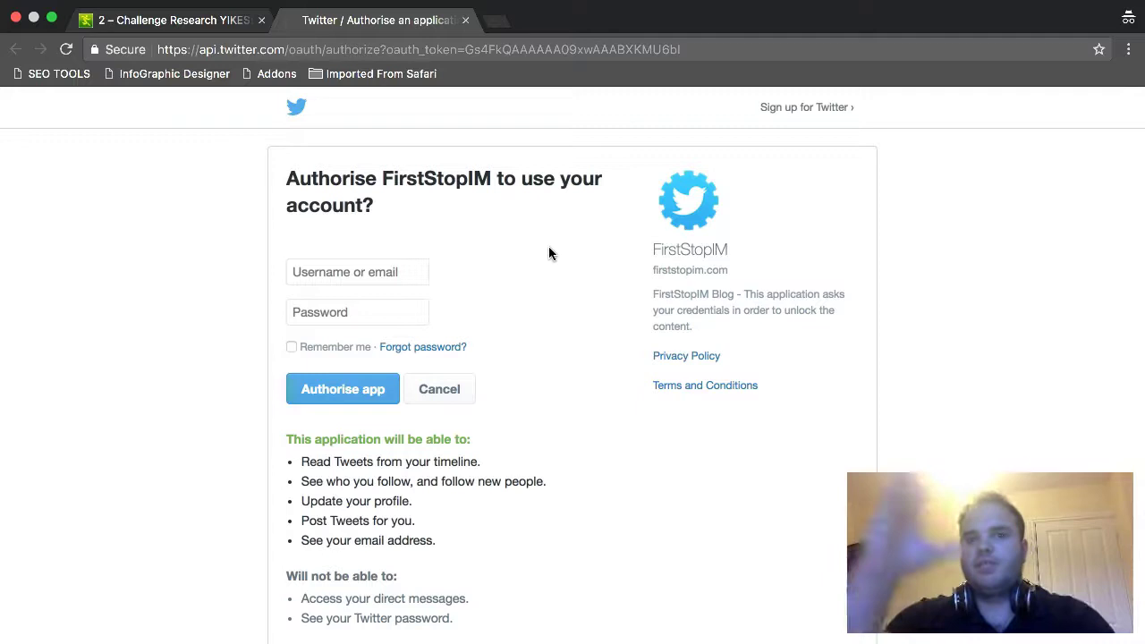
{"action": "left_click", "coordinate": [477, 22]}
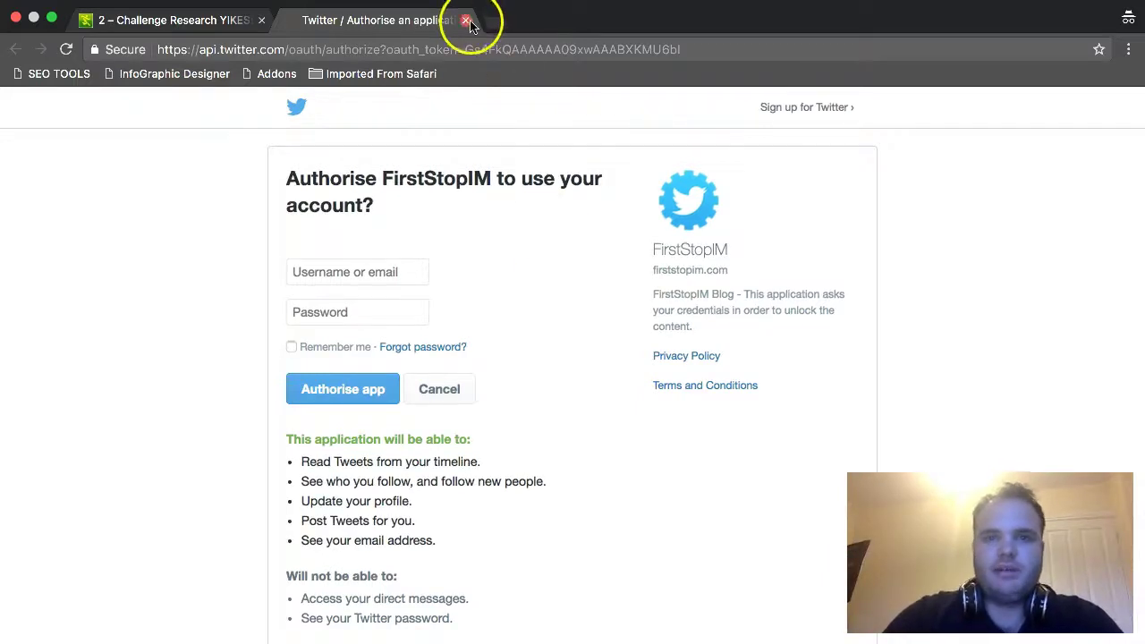
{"action": "left_click", "coordinate": [466, 20]}
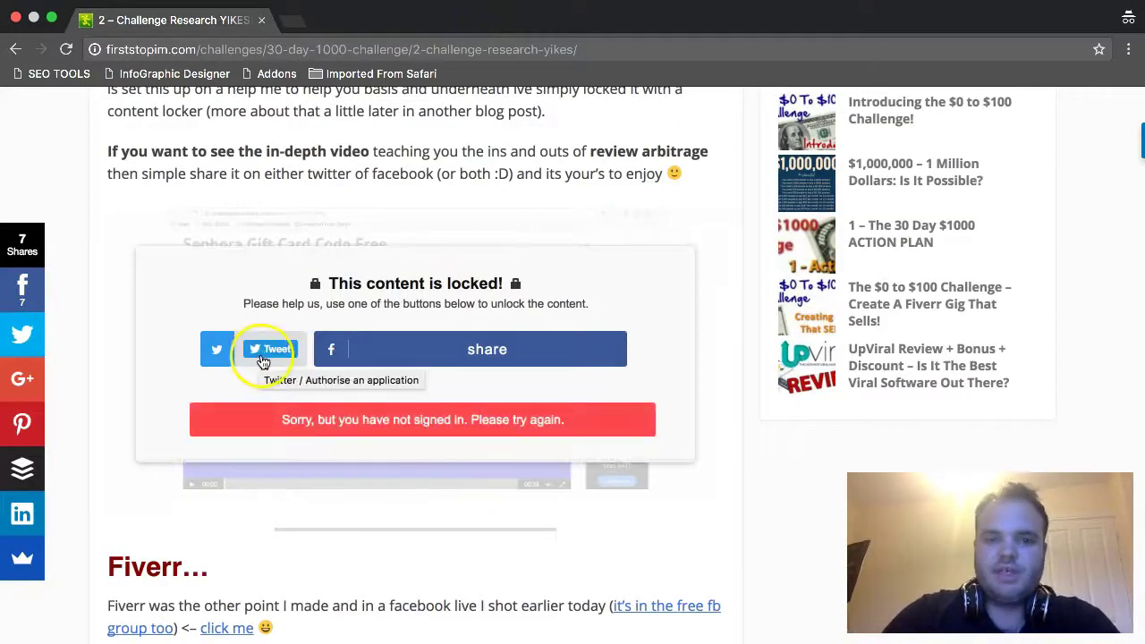
- Compare the tweet and share unlock options, open the Facebook share login page, and close it
{"action": "mouse_move", "coordinate": [269, 345]}
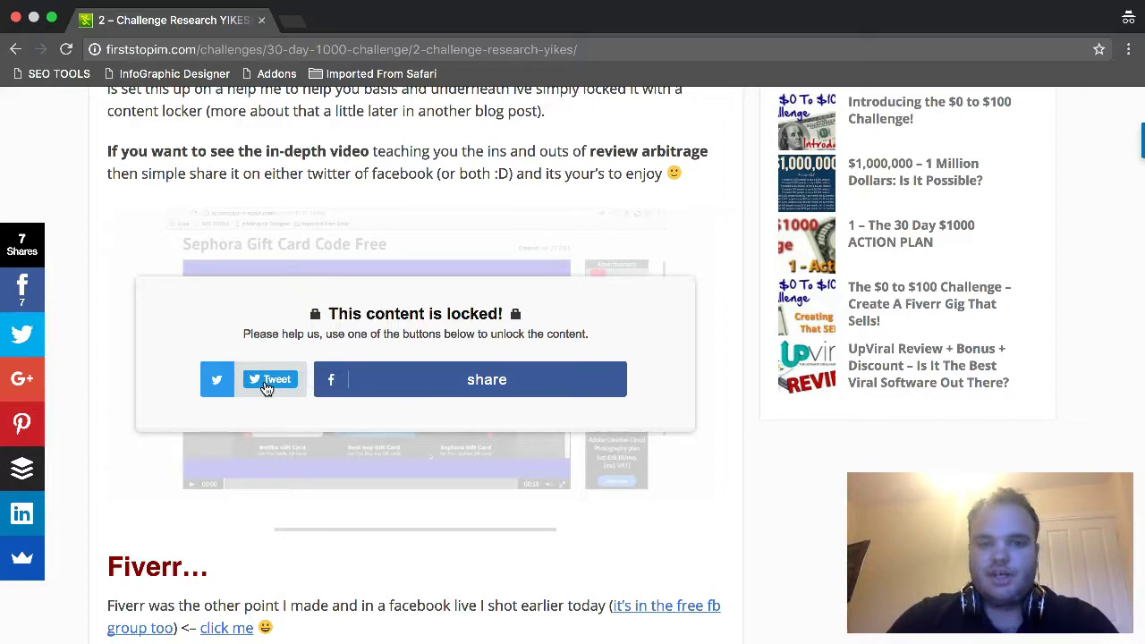
{"action": "mouse_move", "coordinate": [434, 390]}
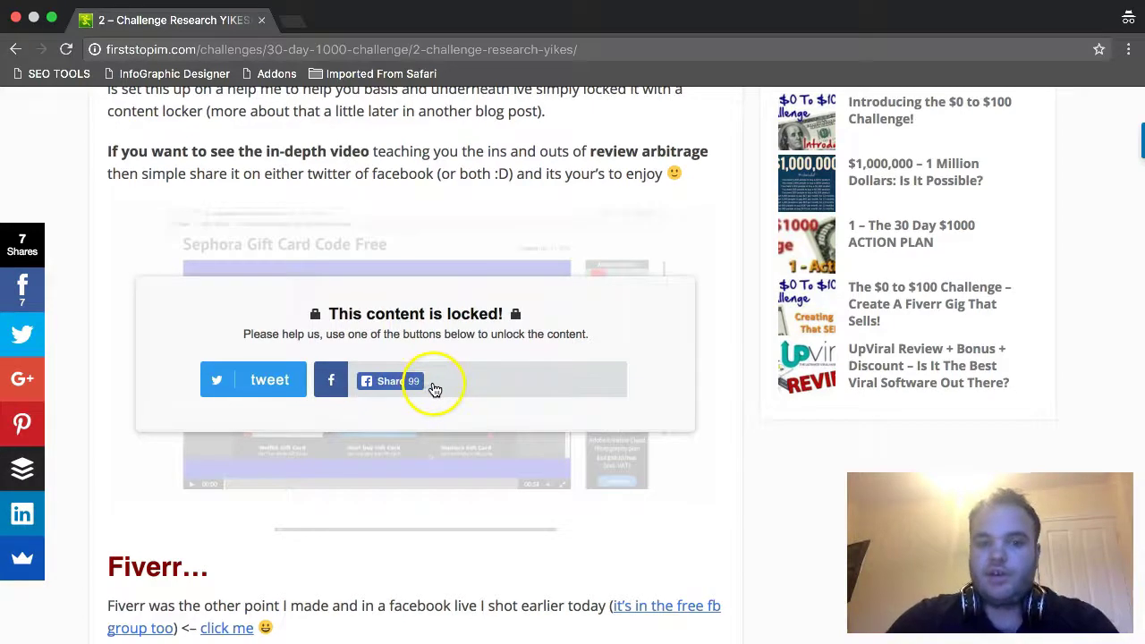
{"action": "mouse_move", "coordinate": [270, 386]}
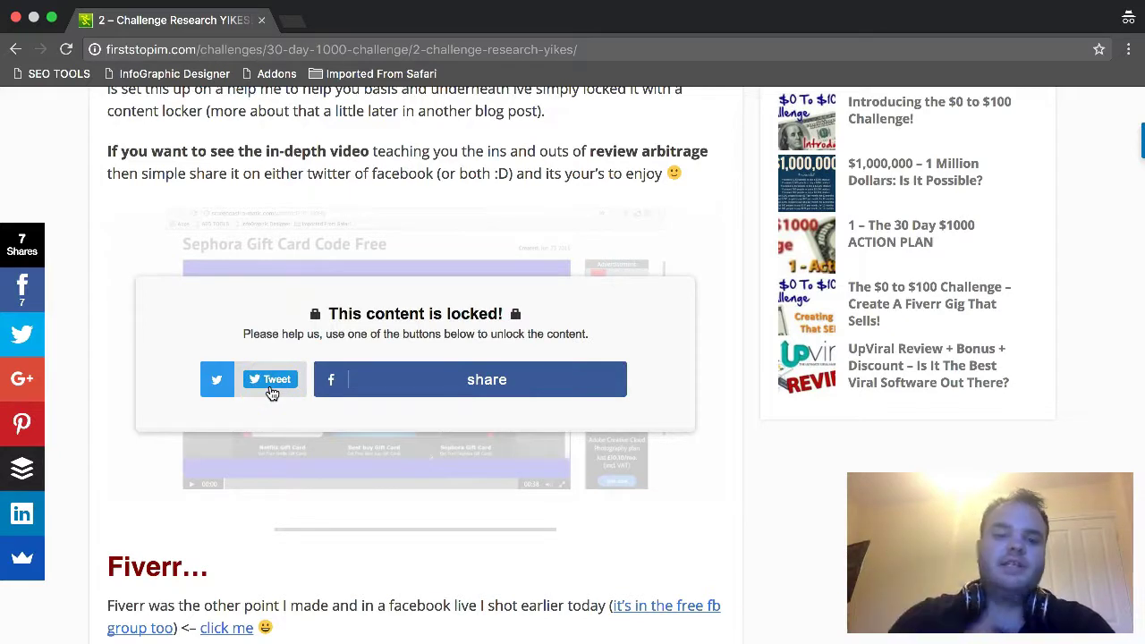
{"action": "left_click", "coordinate": [436, 391]}
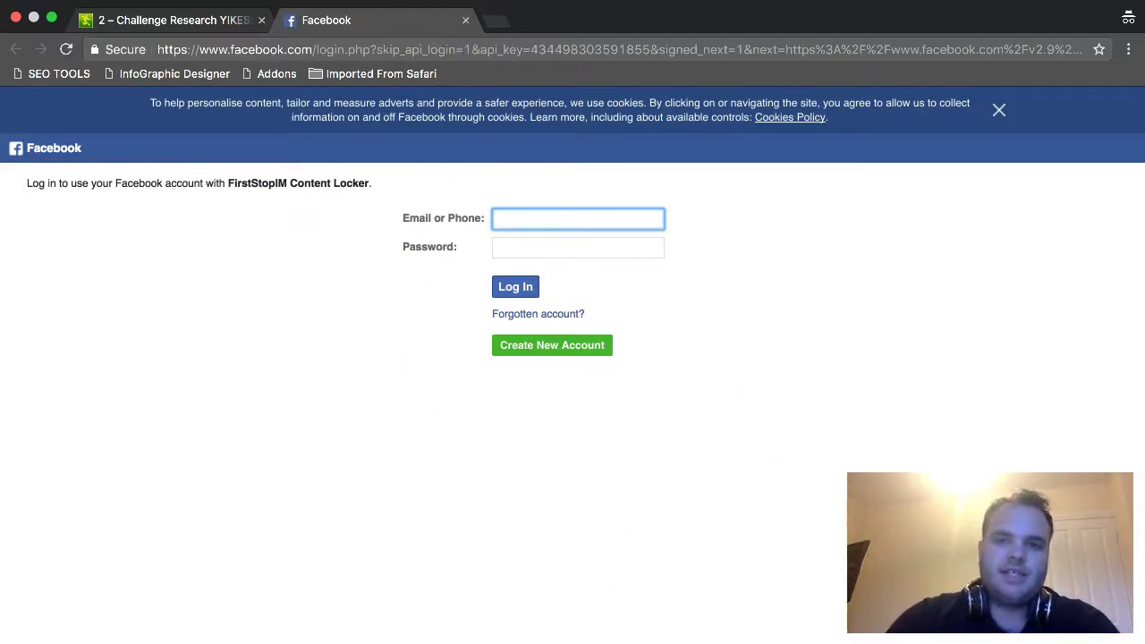
{"action": "left_click", "coordinate": [465, 20]}
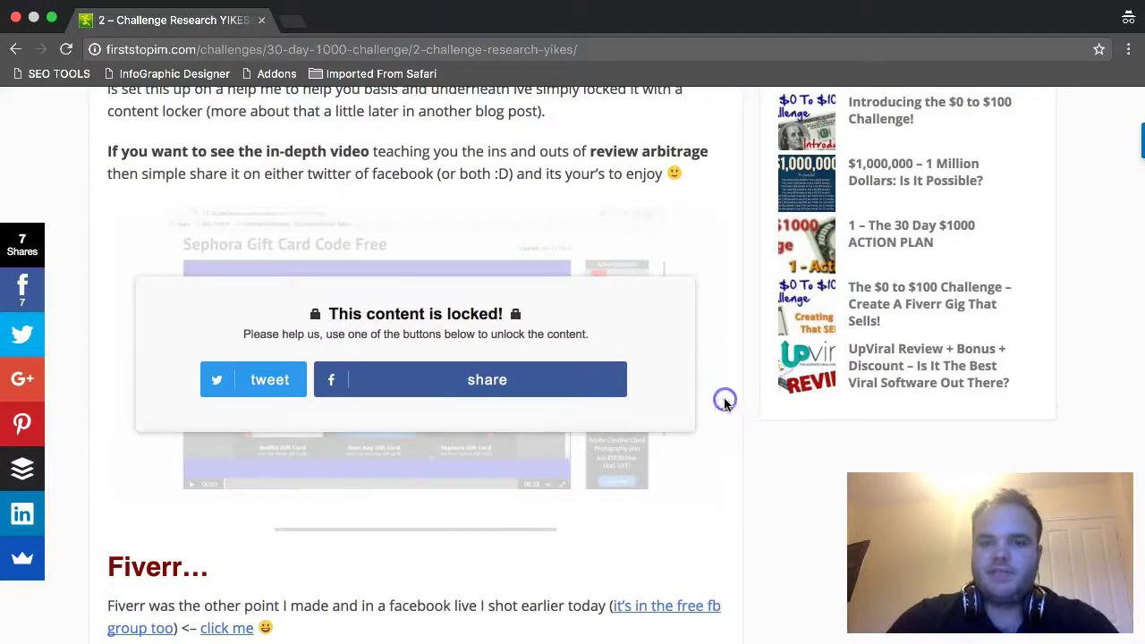
{"action": "left_click", "coordinate": [404, 383]}
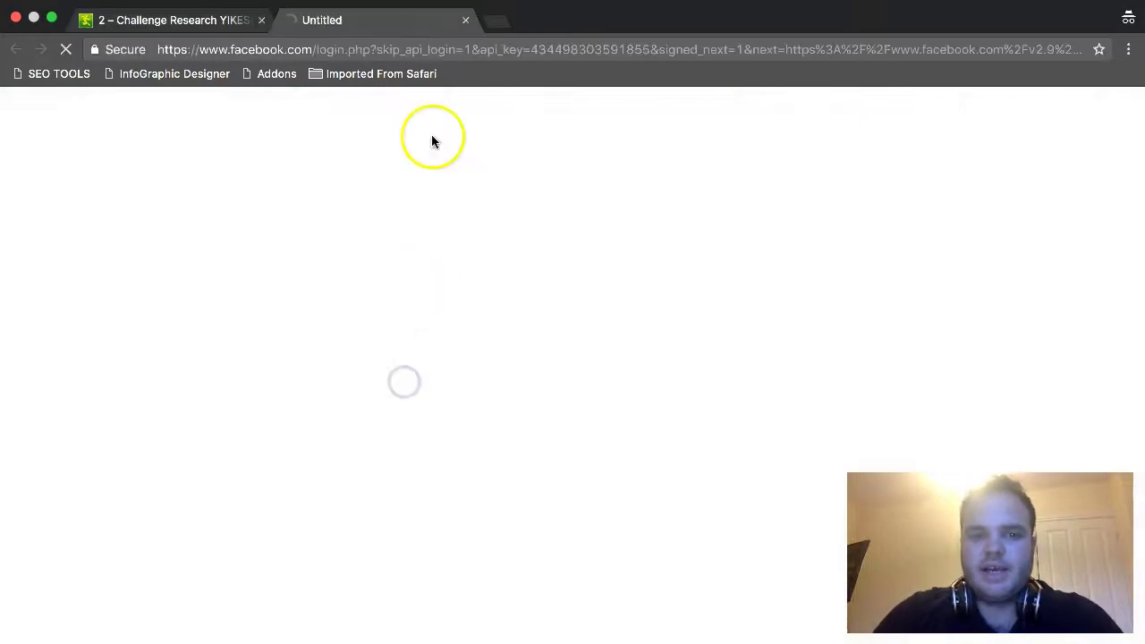
{"action": "left_click", "coordinate": [466, 20]}
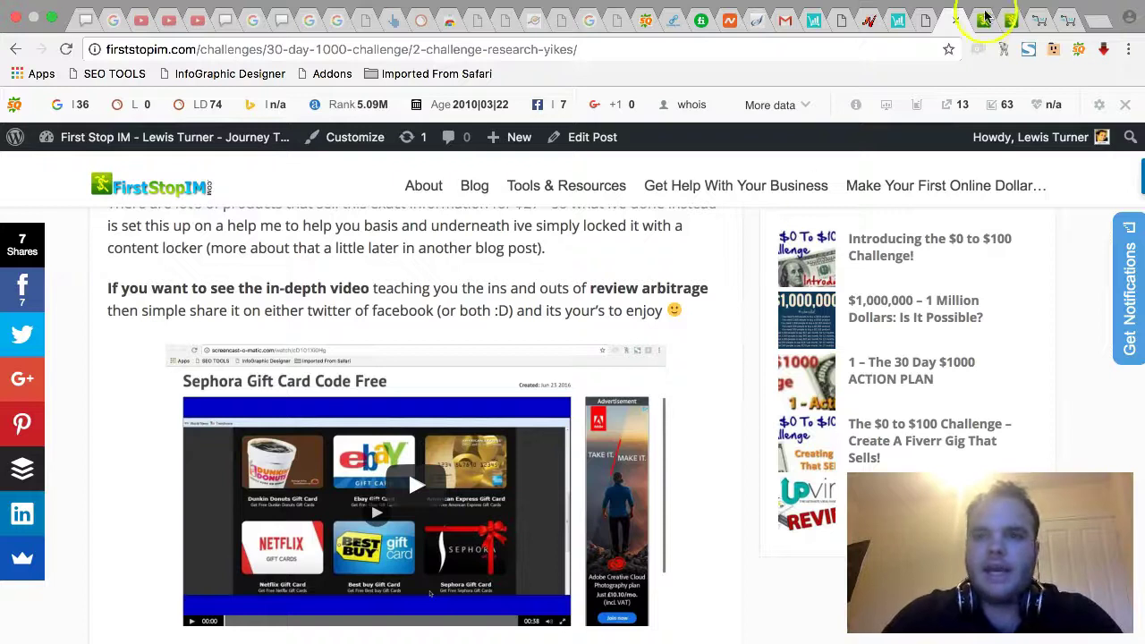
- Return to the main browser window and open the content locker's edit page in the WordPress admin
{"action": "left_click", "coordinate": [984, 18]}
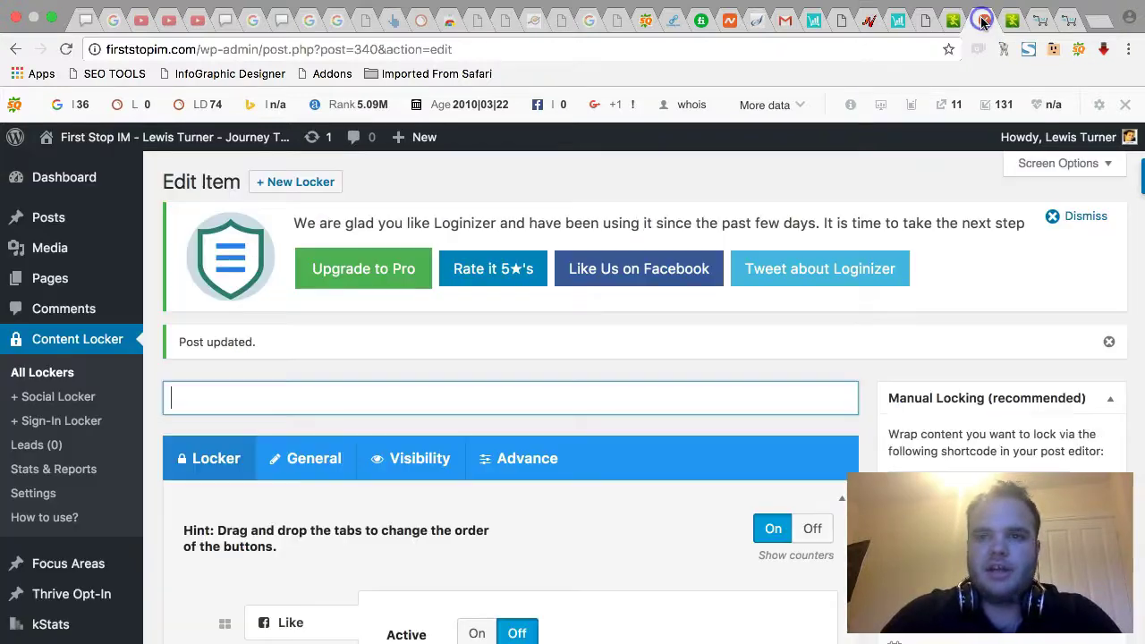
{"action": "left_click", "coordinate": [155, 403]}
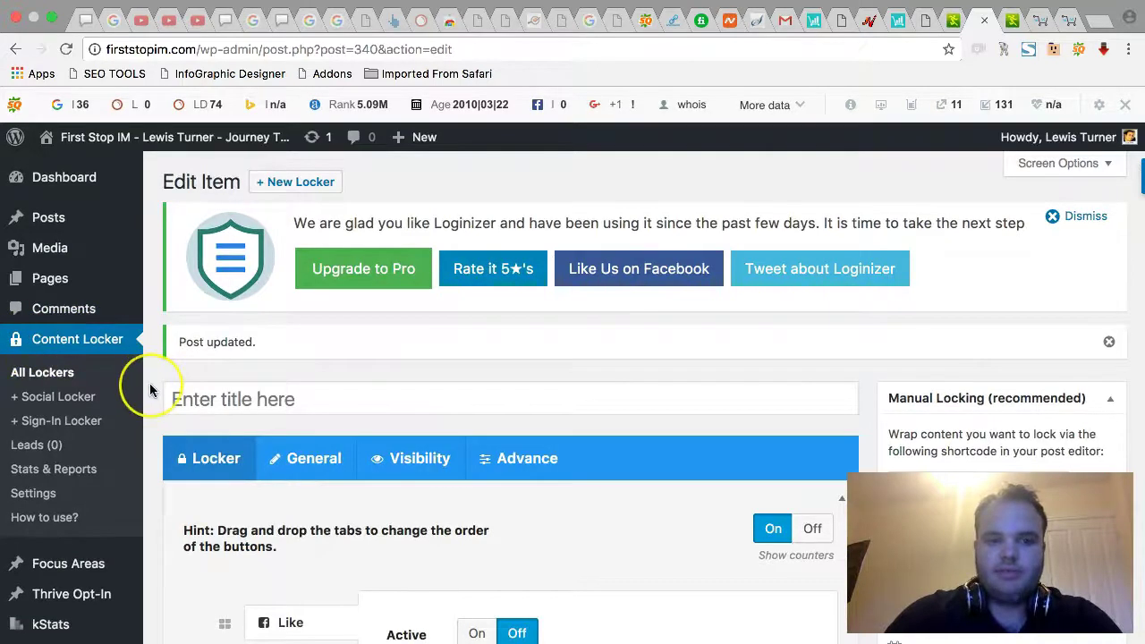
- Open the Creating a Facebook App help page and read through its setup instructions
{"action": "scroll", "coordinate": [150, 385], "scroll_direction": "down", "scroll_amount": 2}
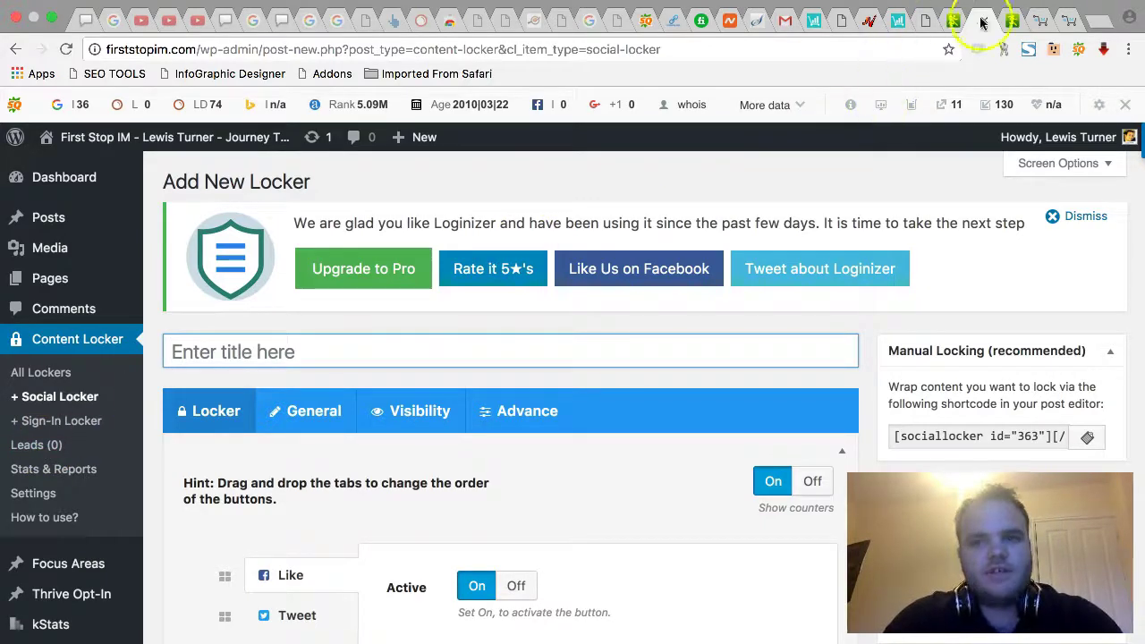
{"action": "left_click", "coordinate": [1012, 20]}
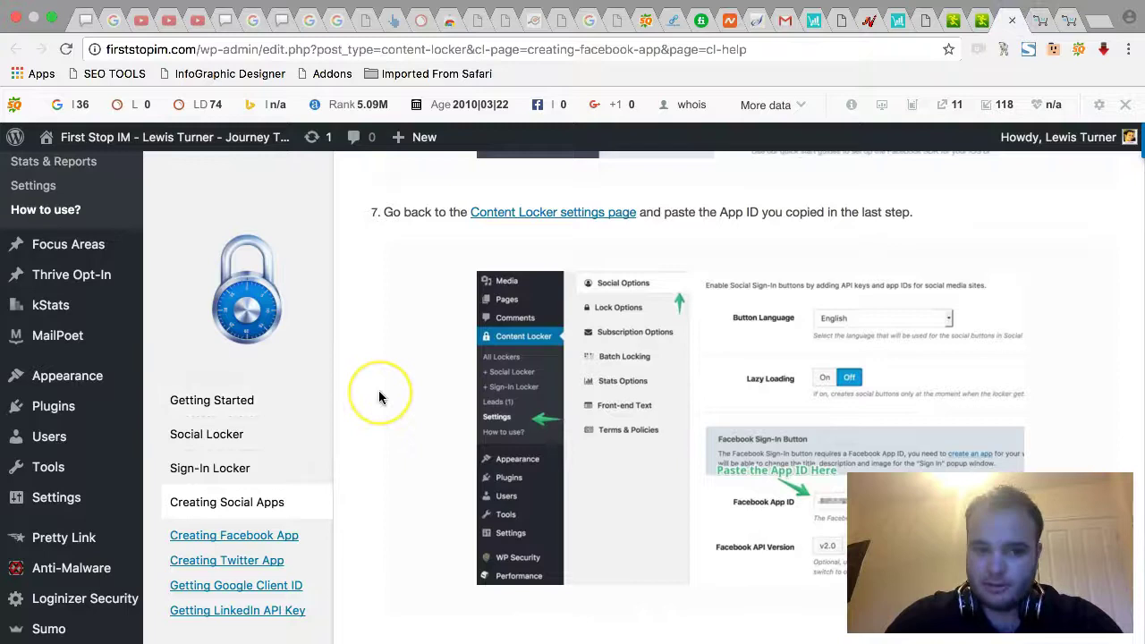
{"action": "scroll", "coordinate": [378, 397], "scroll_direction": "up", "scroll_amount": 15}
{"action": "scroll", "coordinate": [379, 398], "scroll_direction": "down", "scroll_amount": 5}
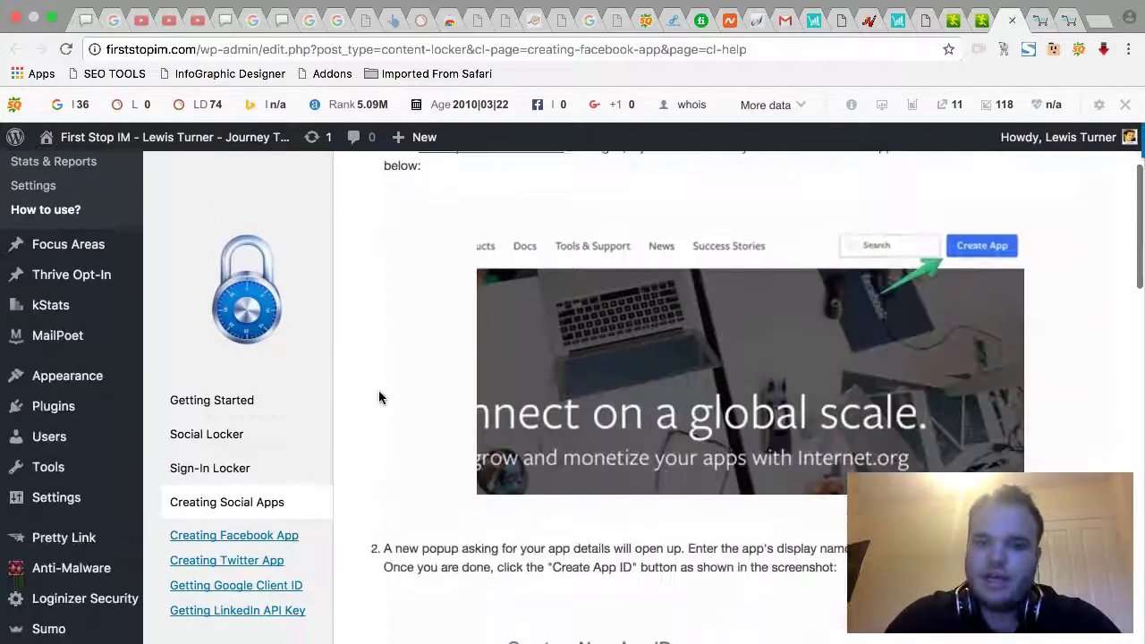
{"action": "scroll", "coordinate": [379, 398], "scroll_direction": "up", "scroll_amount": 5}
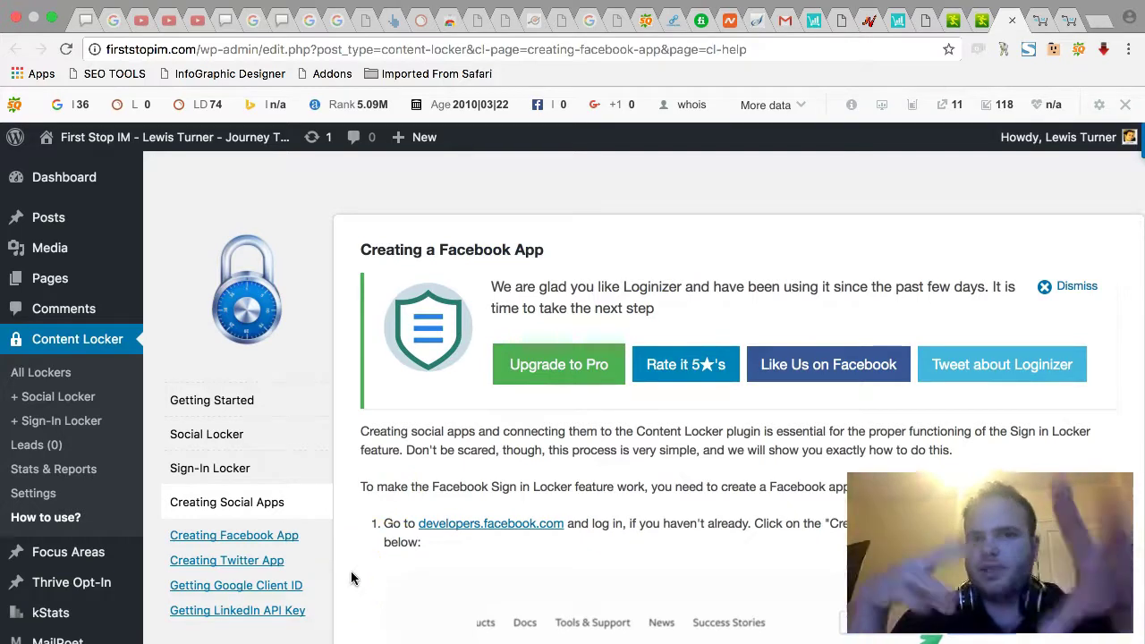
{"action": "scroll", "coordinate": [352, 579], "scroll_direction": "down", "scroll_amount": 5}
{"action": "scroll", "coordinate": [351, 579], "scroll_direction": "down", "scroll_amount": 10}
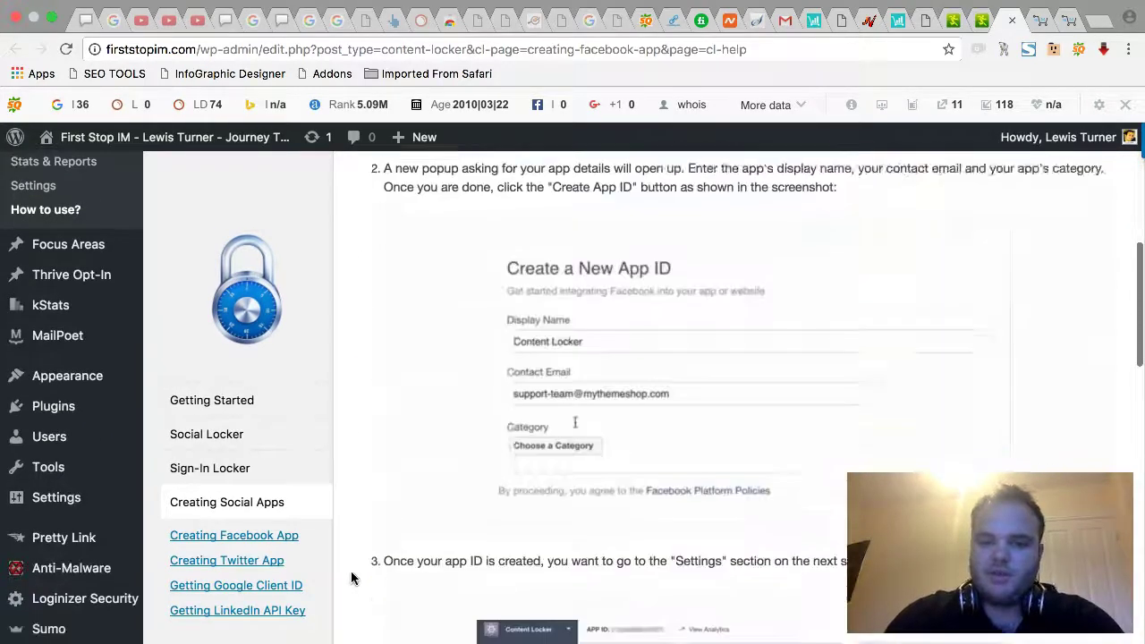
{"action": "scroll", "coordinate": [374, 394], "scroll_direction": "down", "scroll_amount": 3}
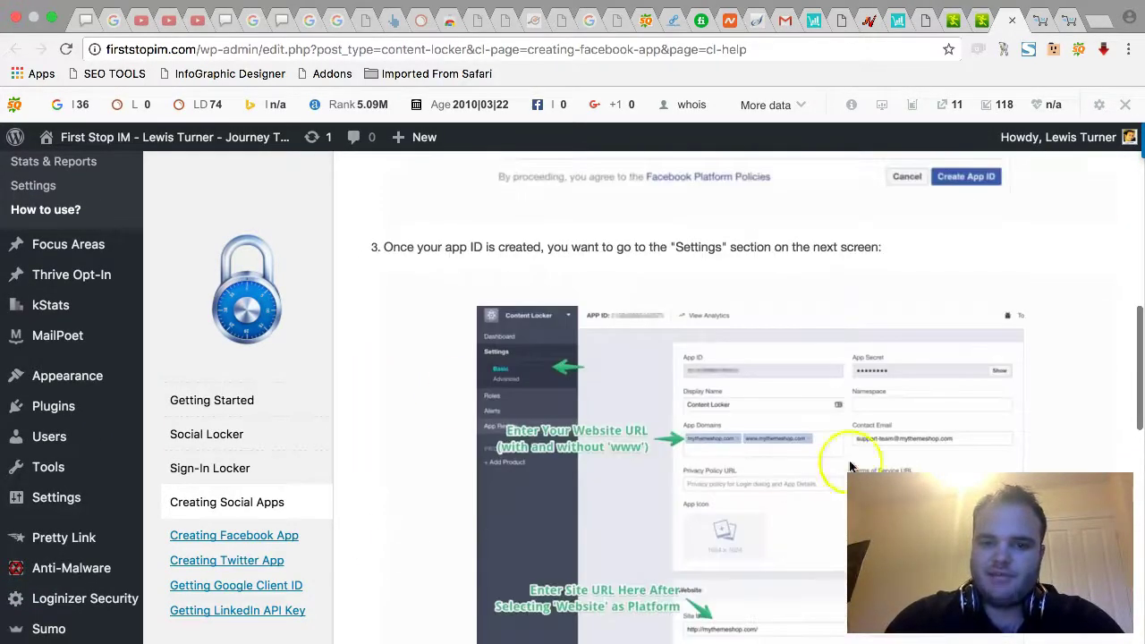
{"action": "scroll", "coordinate": [381, 459], "scroll_direction": "down", "scroll_amount": 1}
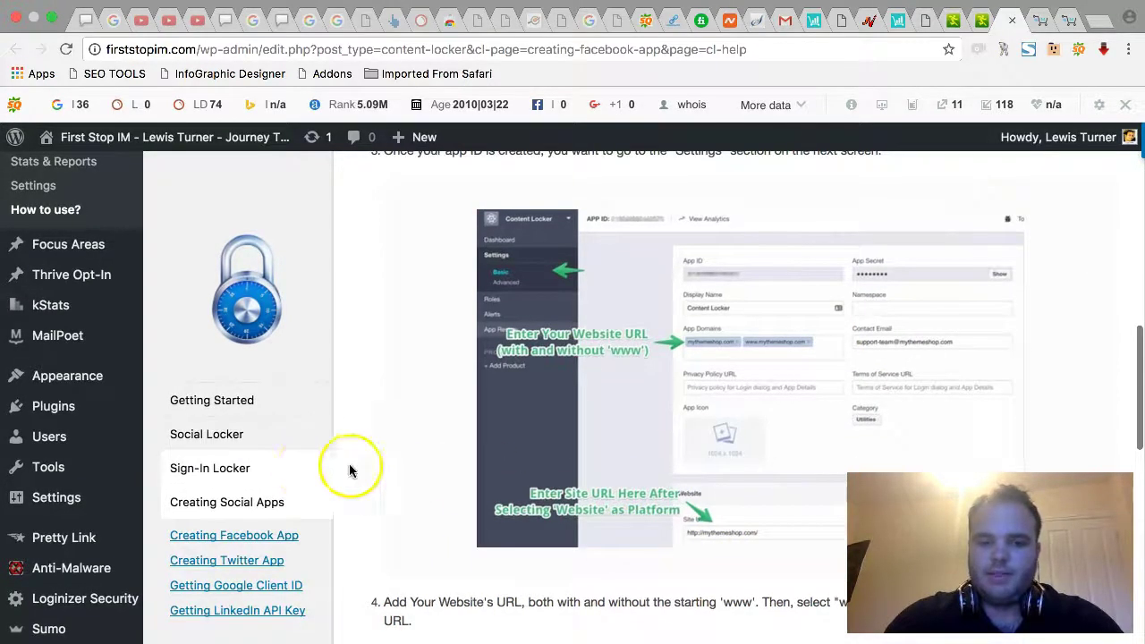
{"action": "scroll", "coordinate": [376, 472], "scroll_direction": "down", "scroll_amount": 4}
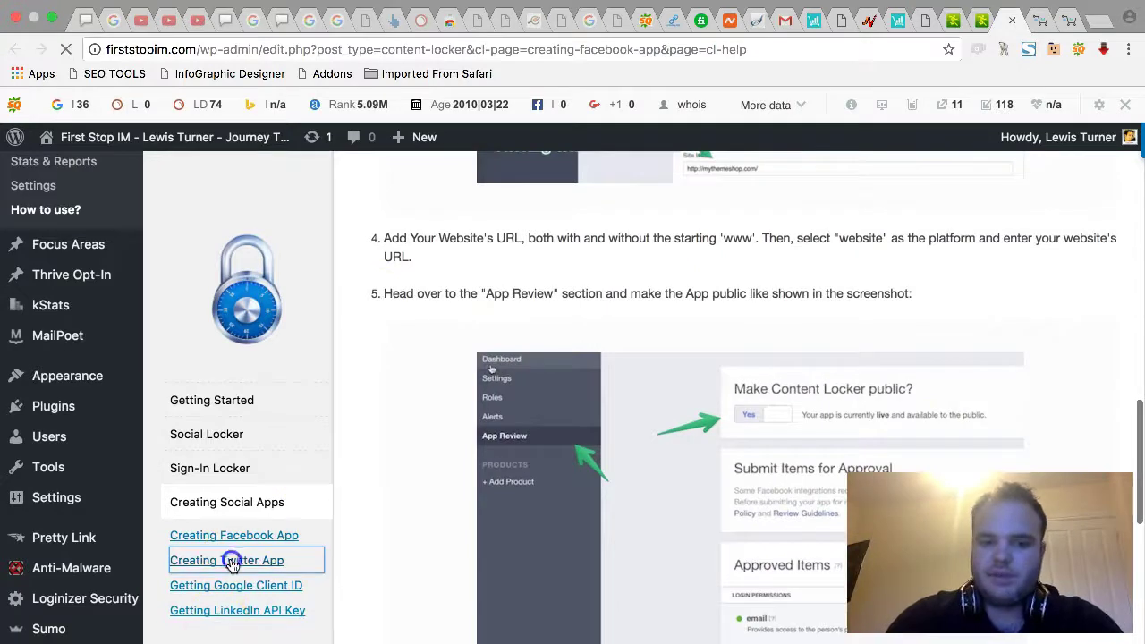
- Open the Creating Twitter App guide and read through its instructions on application details and consumer keys
{"action": "left_click", "coordinate": [228, 560]}
{"action": "scroll", "coordinate": [378, 533], "scroll_direction": "down", "scroll_amount": 7}
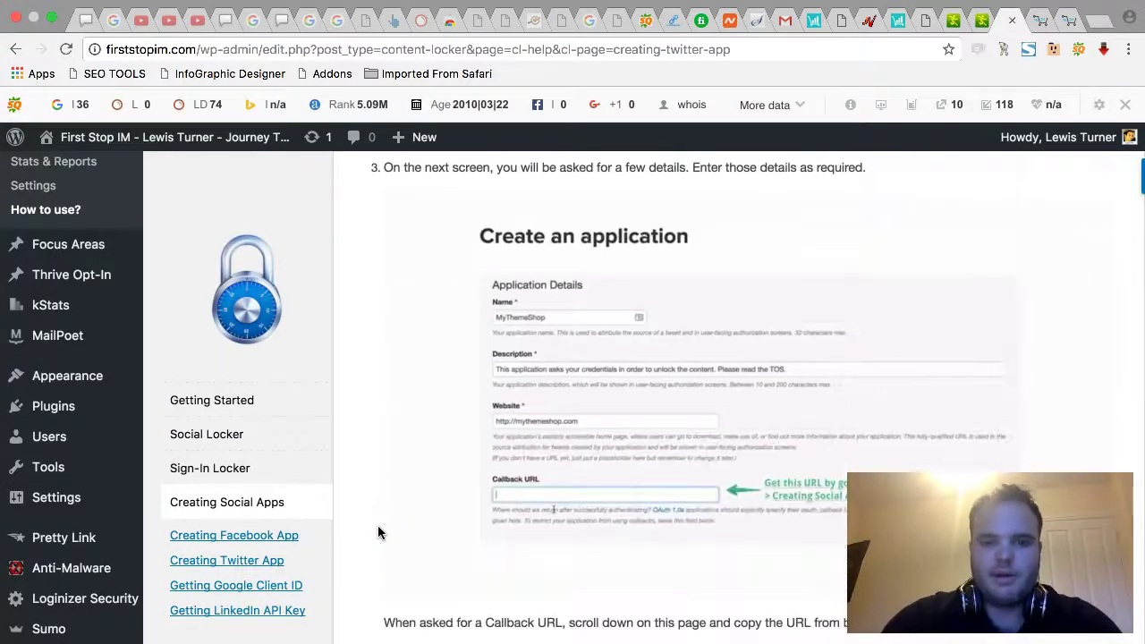
{"action": "scroll", "coordinate": [377, 532], "scroll_direction": "down", "scroll_amount": 4}
{"action": "scroll", "coordinate": [378, 530], "scroll_direction": "down", "scroll_amount": 8}
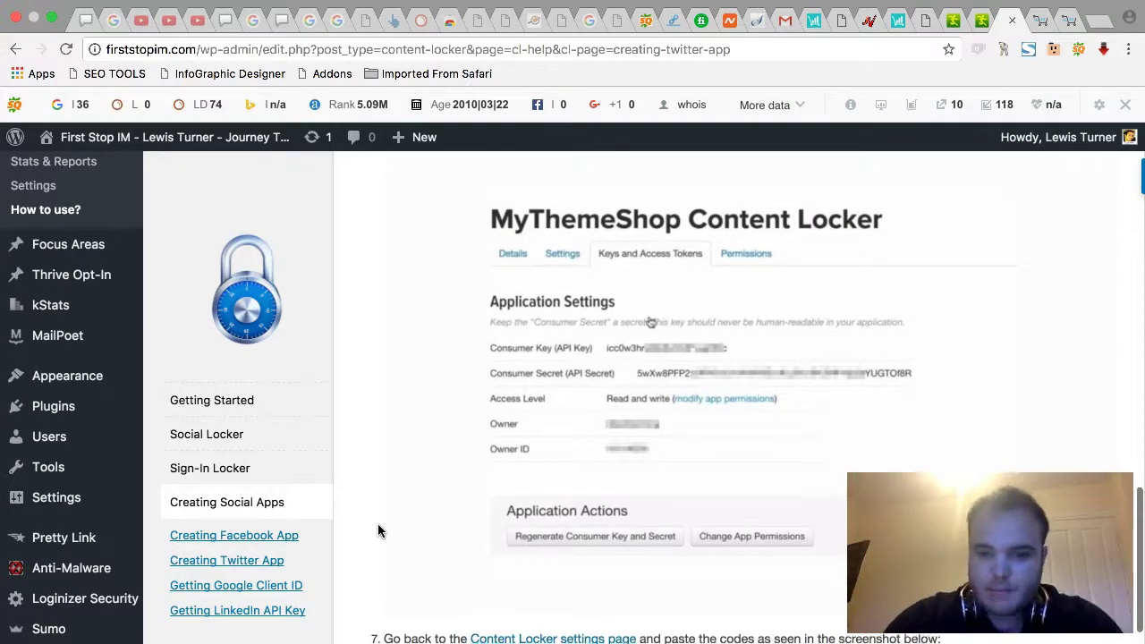
{"action": "scroll", "coordinate": [377, 530], "scroll_direction": "down", "scroll_amount": 4}
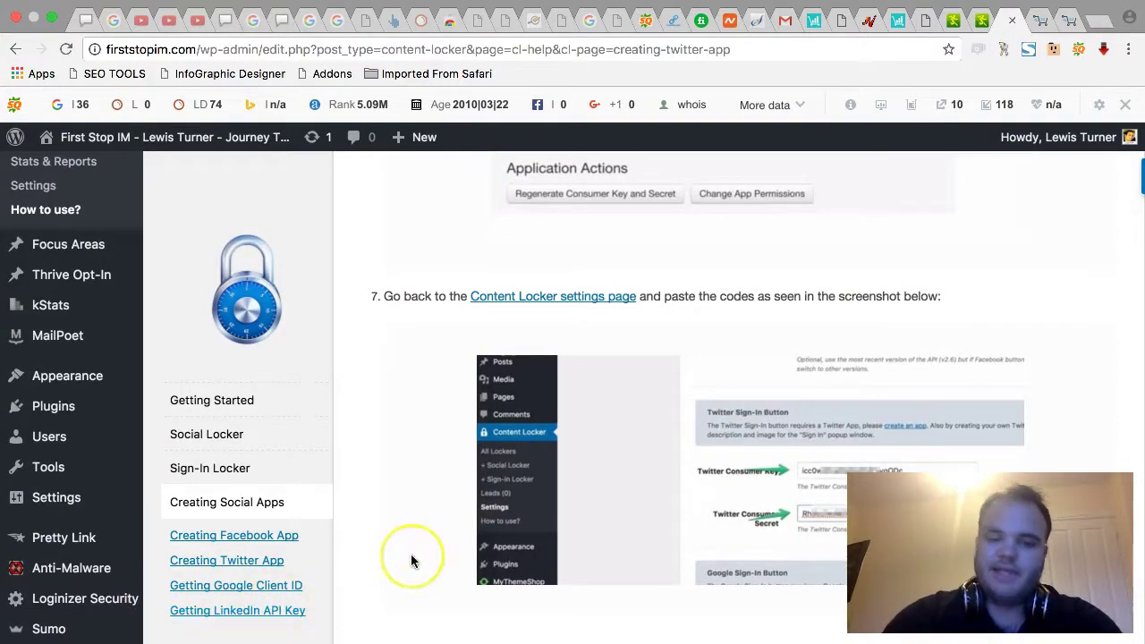
{"action": "scroll", "coordinate": [411, 554], "scroll_direction": "up", "scroll_amount": 15}
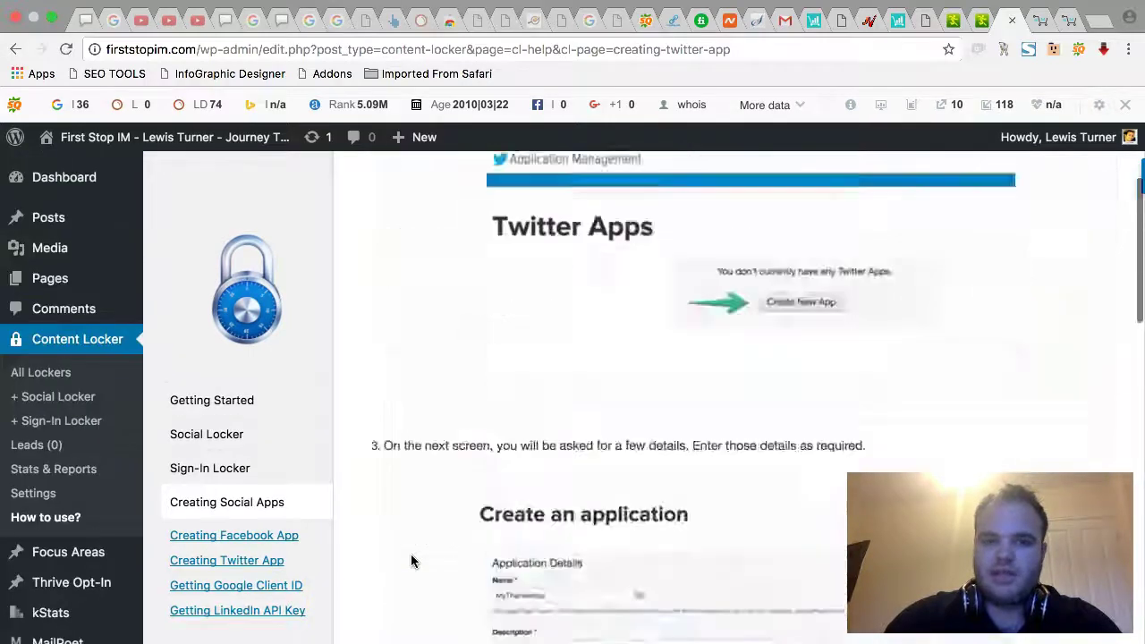
- Return to the new social locker and review the Facebook Like settings, switching the button off and back on
{"action": "left_click", "coordinate": [984, 20]}
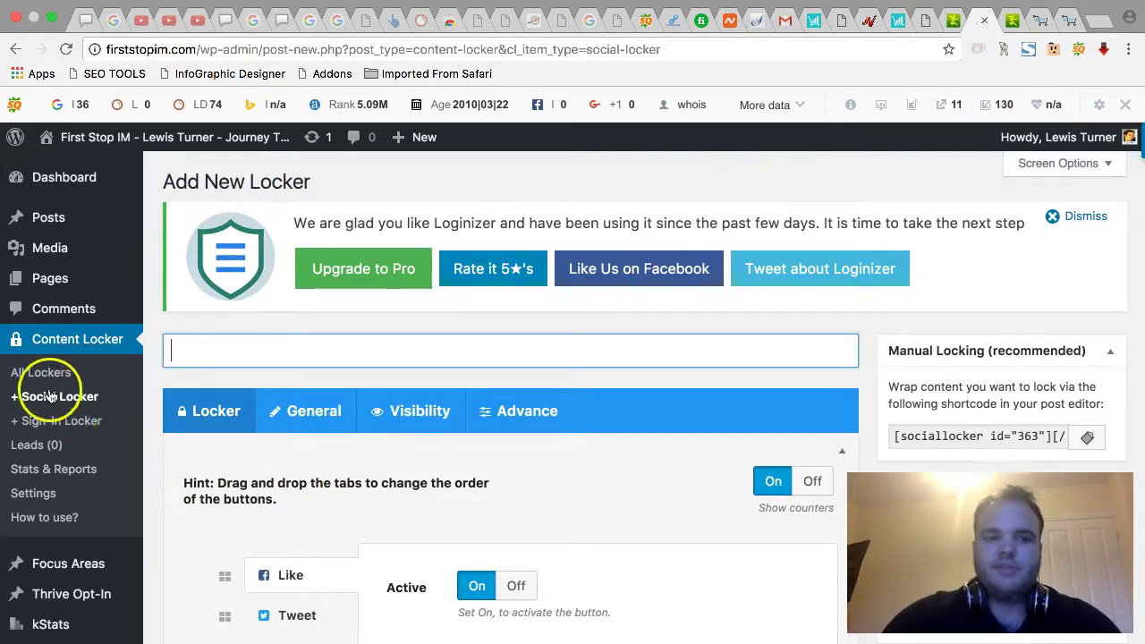
{"action": "left_click", "coordinate": [151, 491]}
{"action": "scroll", "coordinate": [151, 491], "scroll_direction": "down", "scroll_amount": 5}
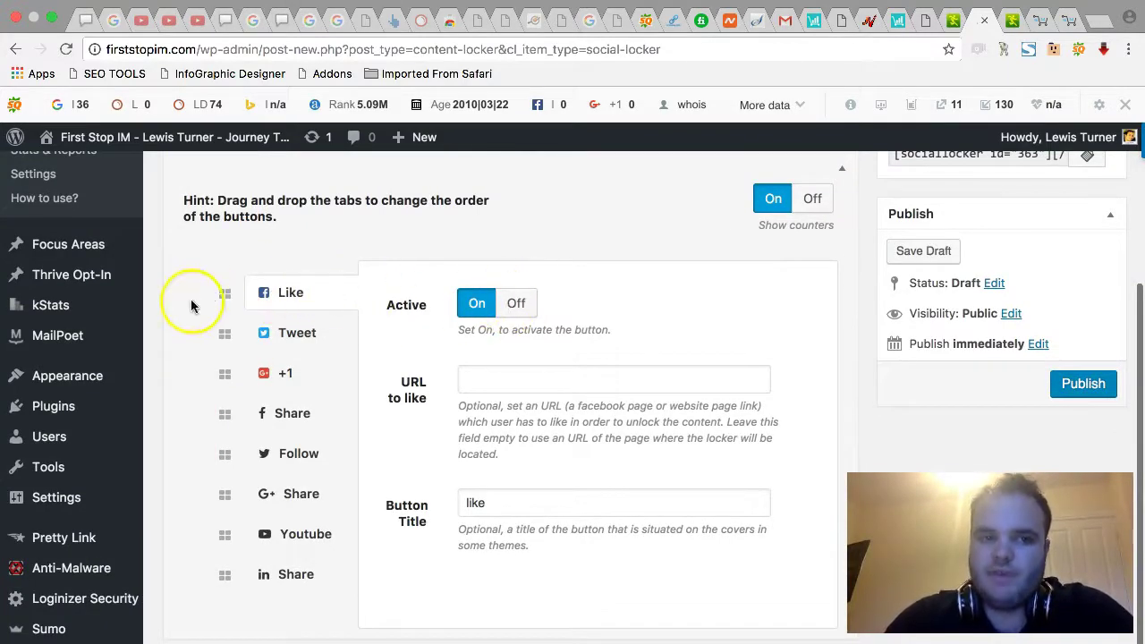
{"action": "scroll", "coordinate": [191, 307], "scroll_direction": "up", "scroll_amount": 2}
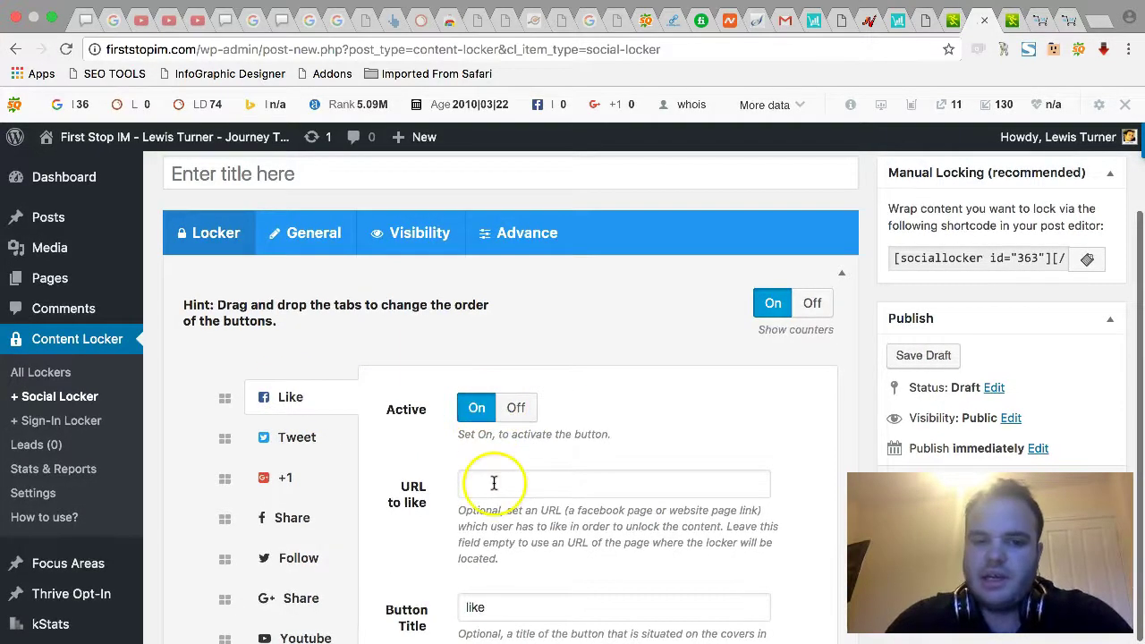
{"action": "left_click", "coordinate": [514, 408]}
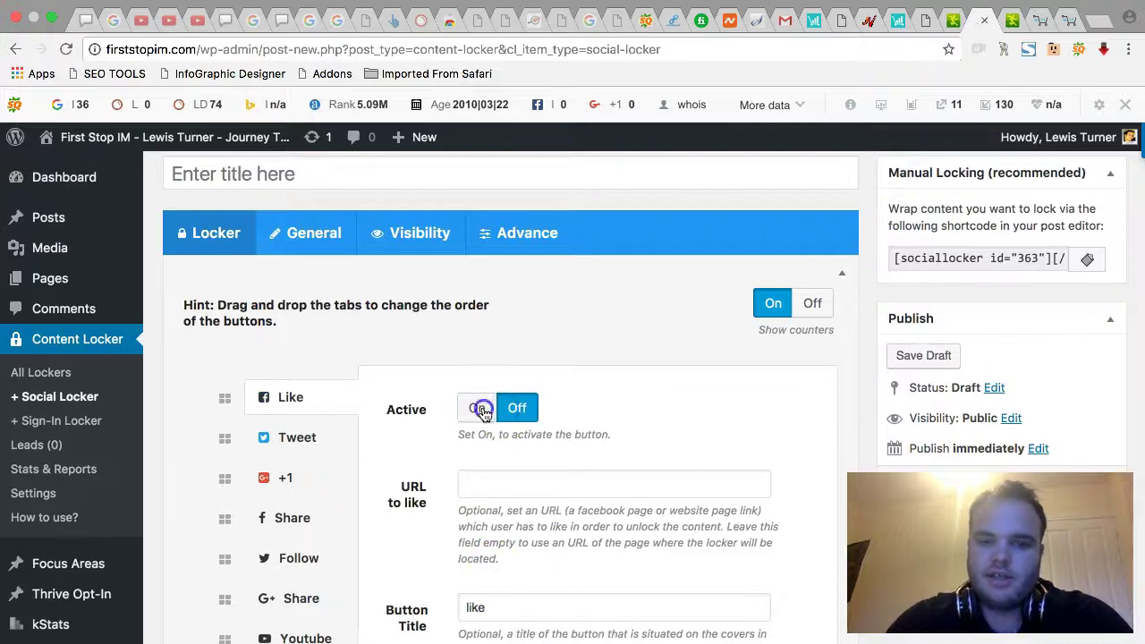
{"action": "left_click", "coordinate": [479, 408]}
- Show the social locker's Tweet button settings and examine the URL to tweet option
{"action": "left_click", "coordinate": [306, 435]}
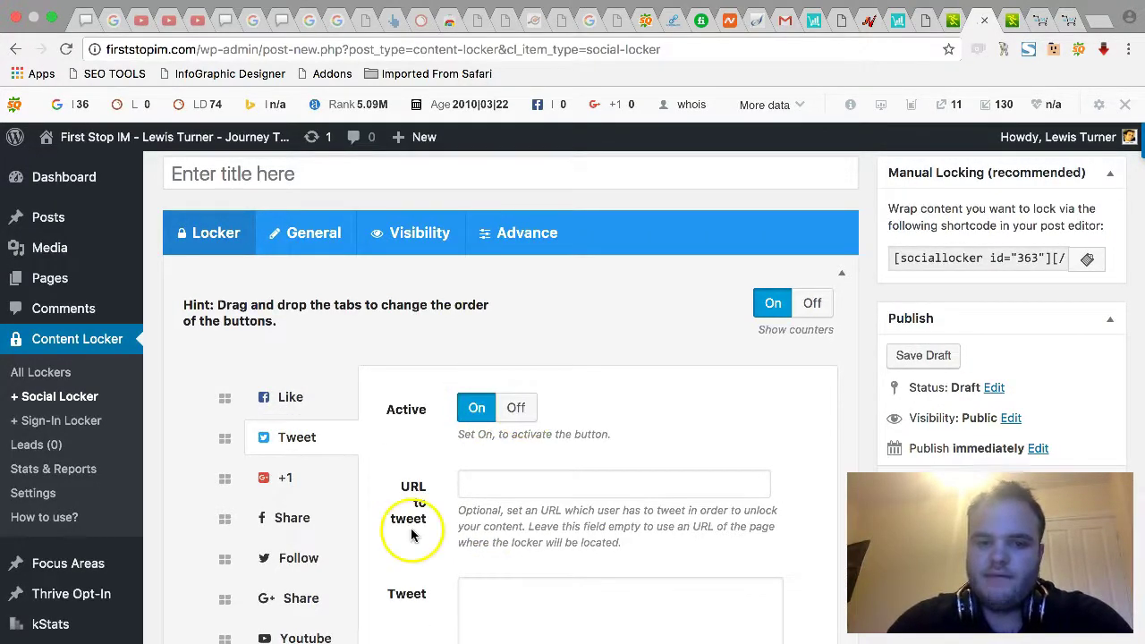
{"action": "scroll", "coordinate": [407, 527], "scroll_direction": "down", "scroll_amount": 1}
{"action": "scroll", "coordinate": [429, 506], "scroll_direction": "down", "scroll_amount": 1}
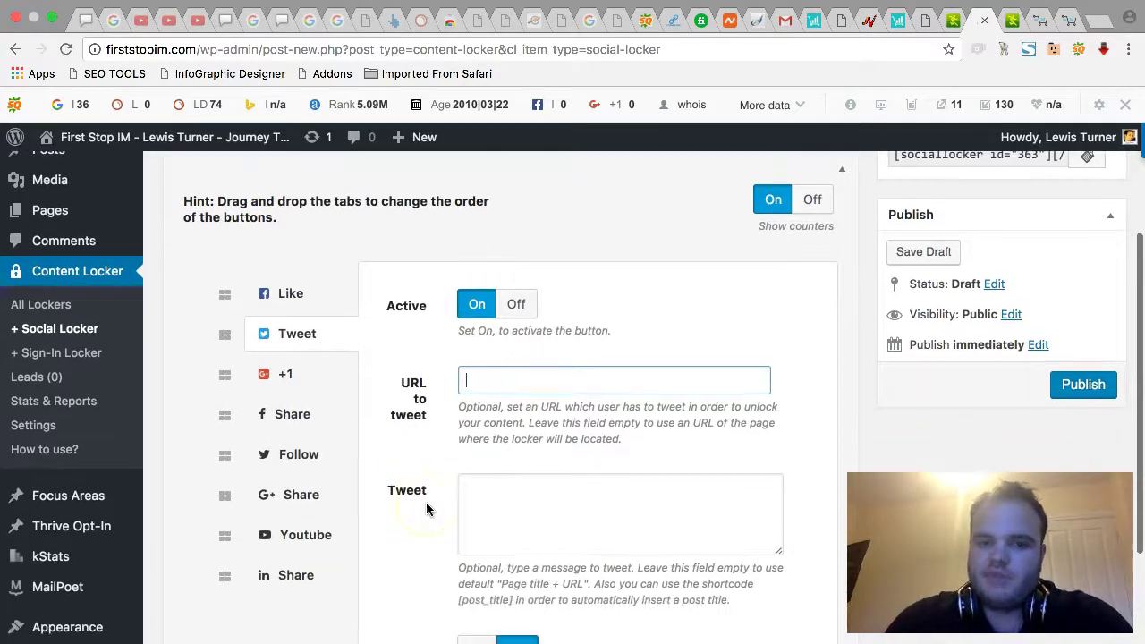
{"action": "left_click", "coordinate": [489, 389]}
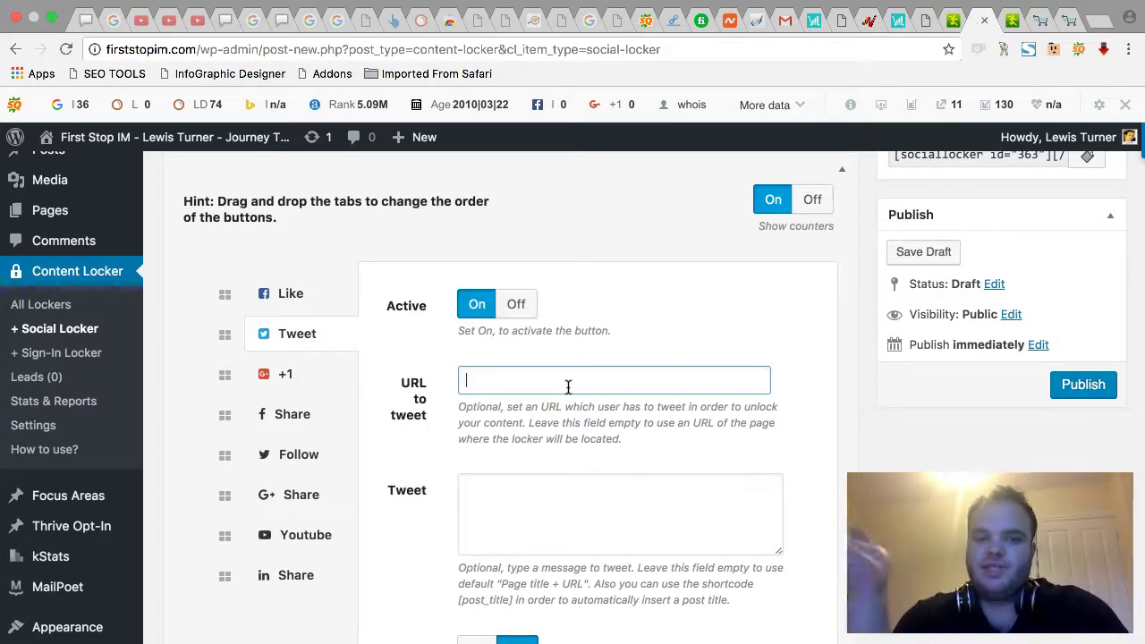
{"action": "scroll", "coordinate": [568, 387], "scroll_direction": "down", "scroll_amount": 2}
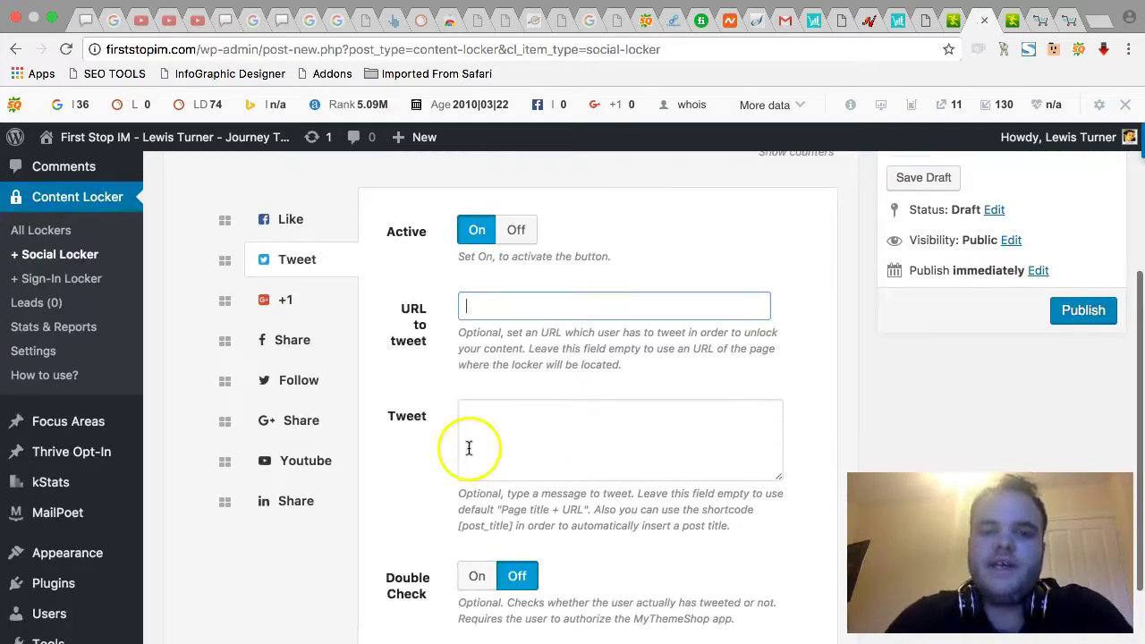
- Examine the Tweet button's message, Double Check, Via and Button Title options
{"action": "left_click", "coordinate": [557, 443]}
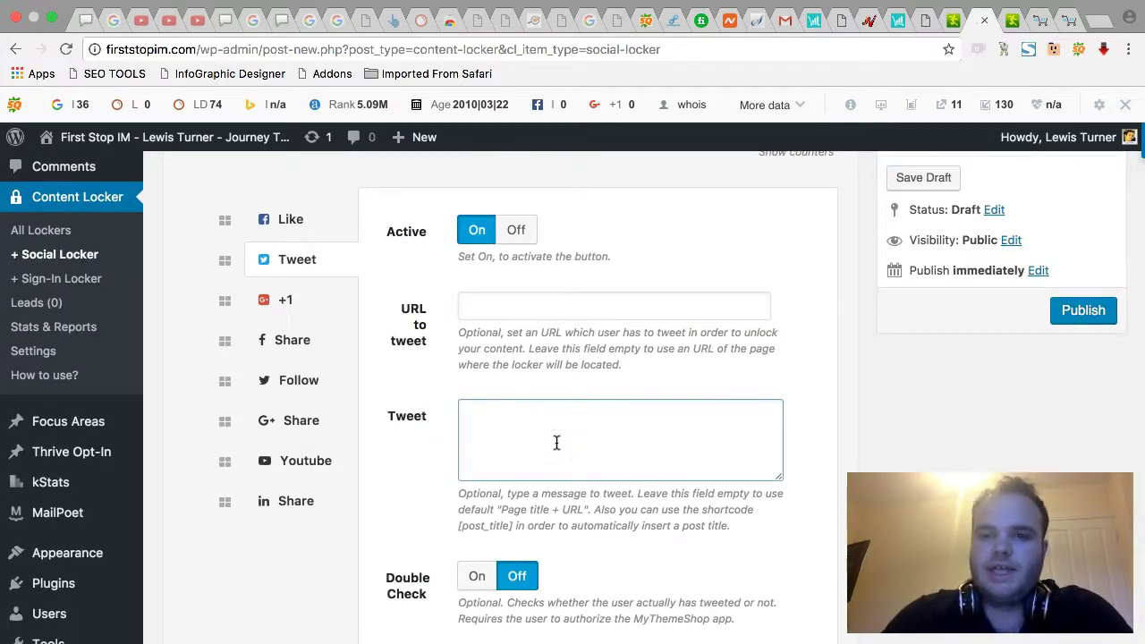
{"action": "scroll", "coordinate": [556, 442], "scroll_direction": "down", "scroll_amount": 2}
{"action": "scroll", "coordinate": [557, 443], "scroll_direction": "down", "scroll_amount": 2}
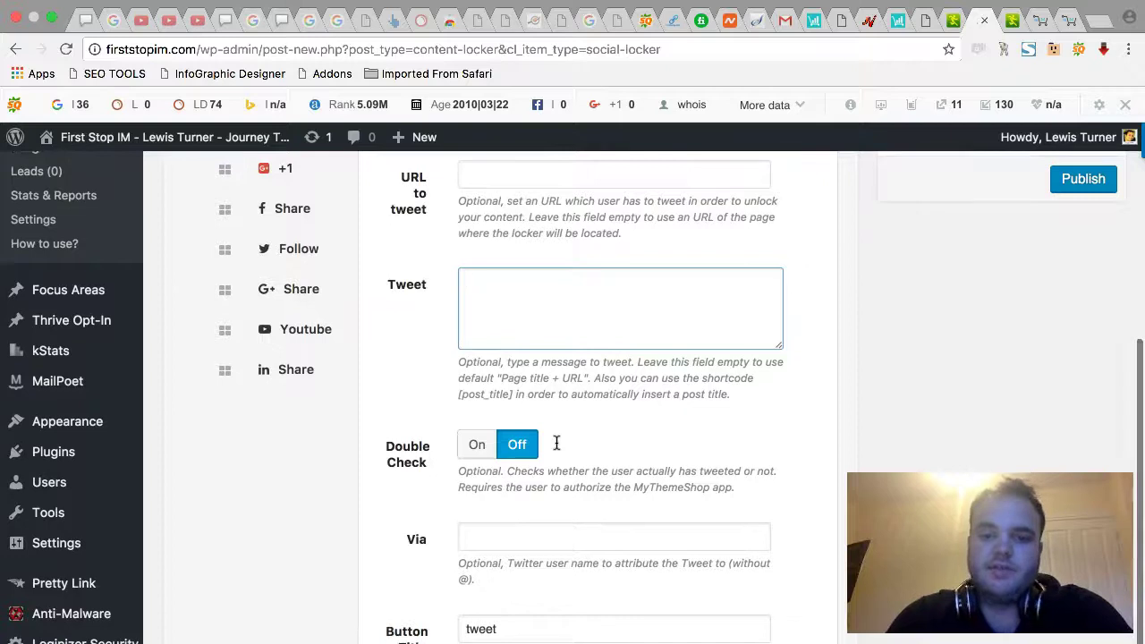
{"action": "scroll", "coordinate": [384, 429], "scroll_direction": "down", "scroll_amount": 3}
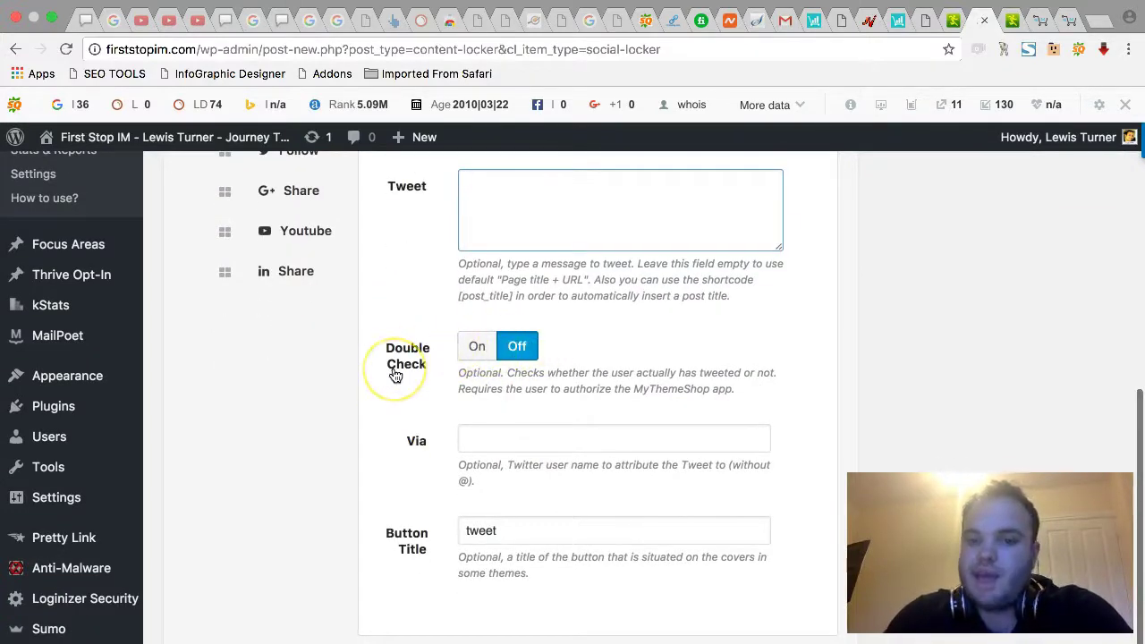
{"action": "left_click", "coordinate": [528, 346]}
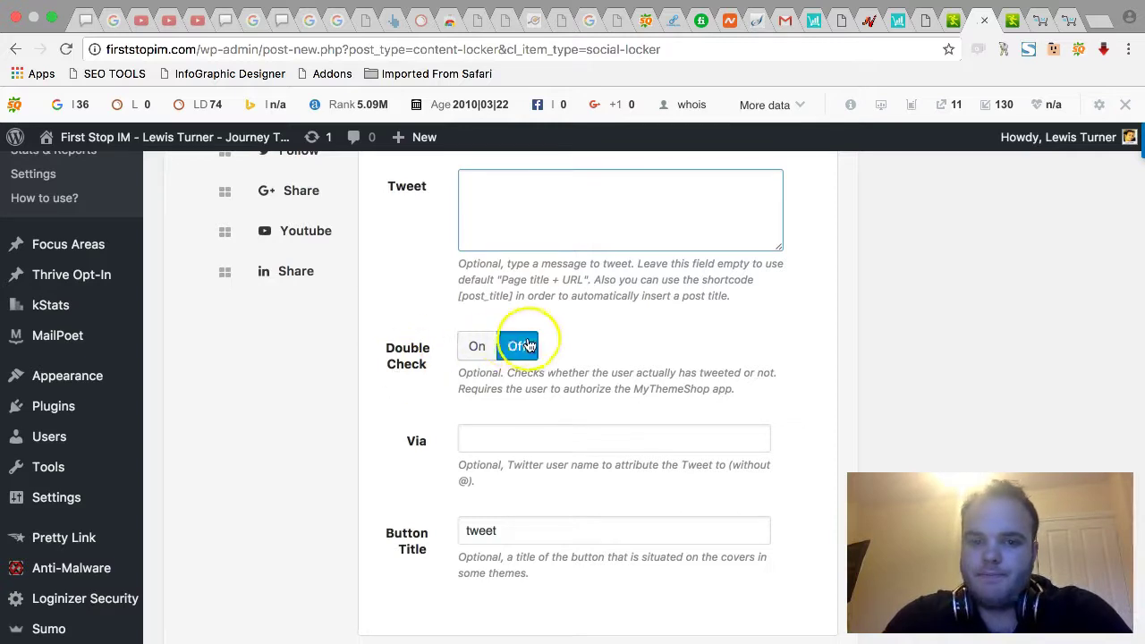
{"action": "left_click", "coordinate": [617, 399]}
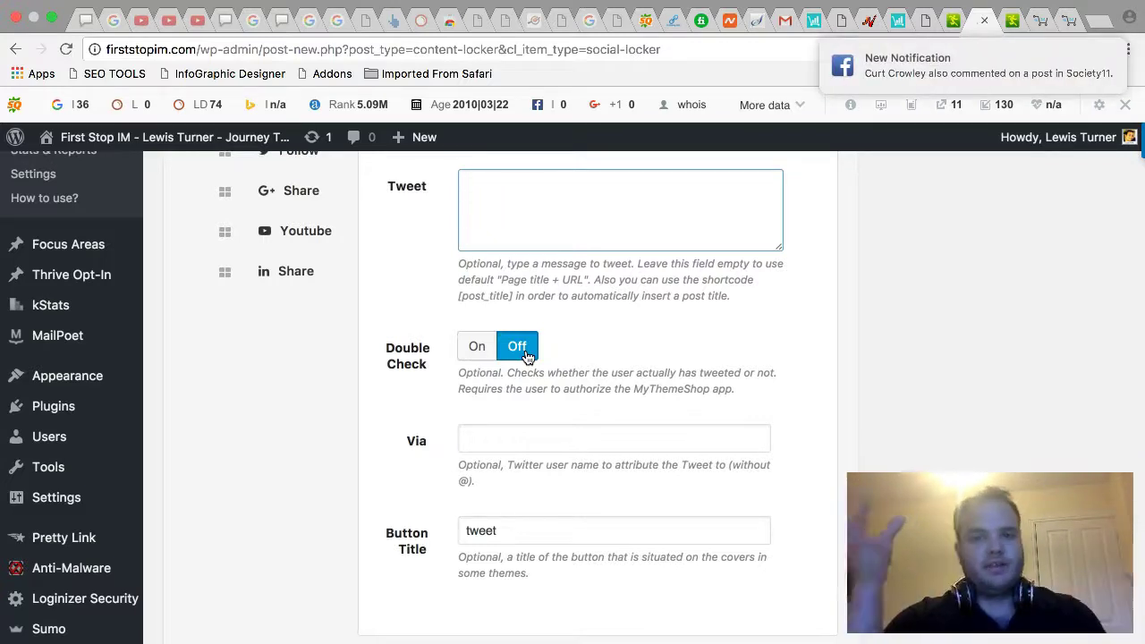
- Review the Google +1 and Facebook Share button settings, expanding the Facebook Share button's extra options
{"action": "scroll", "coordinate": [340, 310], "scroll_direction": "up", "scroll_amount": 3}
{"action": "left_click", "coordinate": [277, 281]}
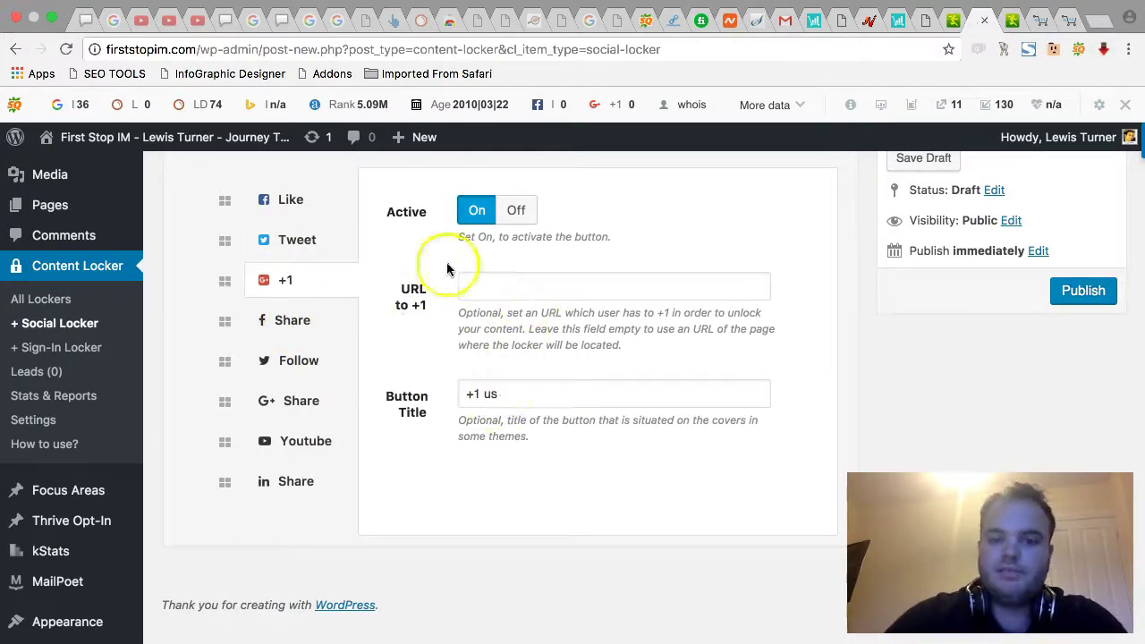
{"action": "left_click", "coordinate": [298, 323]}
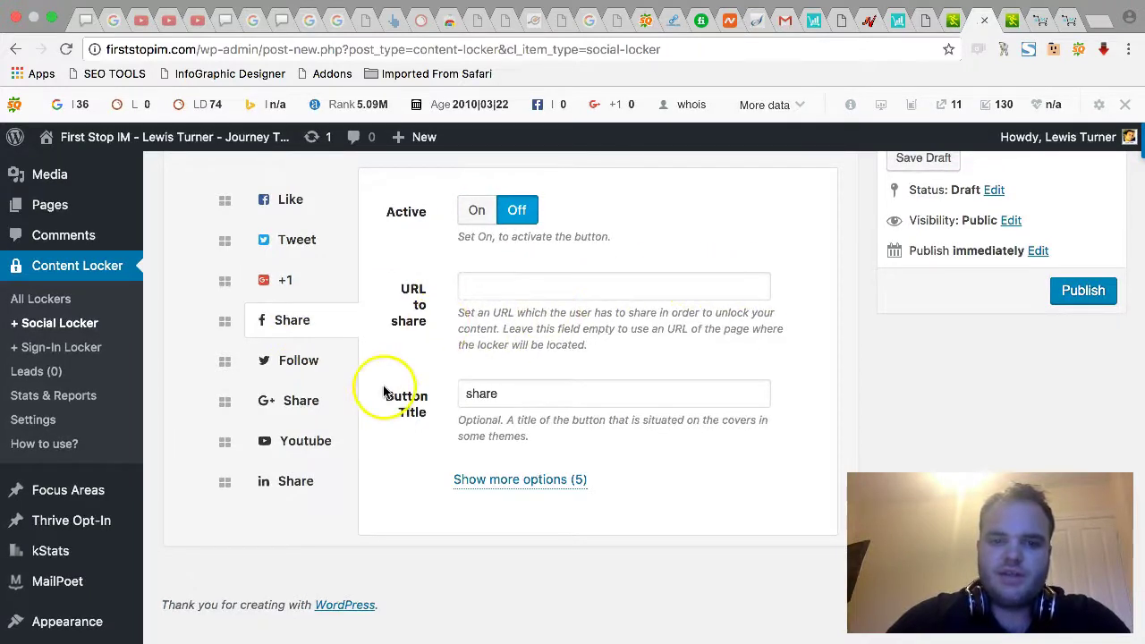
{"action": "left_click", "coordinate": [497, 480]}
{"action": "scroll", "coordinate": [397, 461], "scroll_direction": "down", "scroll_amount": 5}
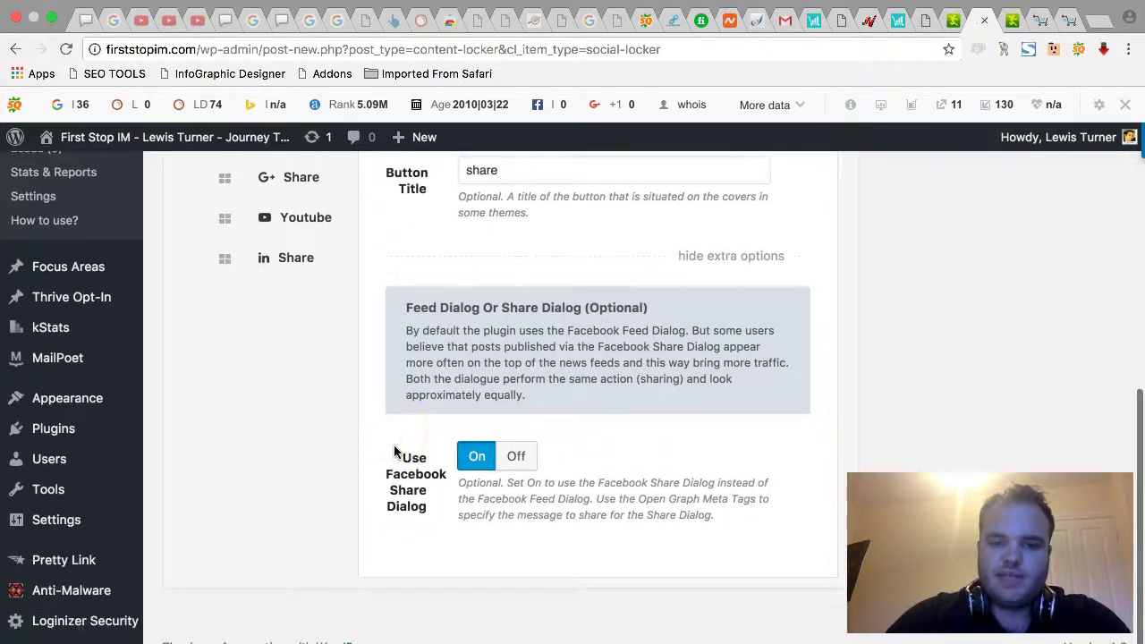
{"action": "scroll", "coordinate": [344, 492], "scroll_direction": "up", "scroll_amount": 3}
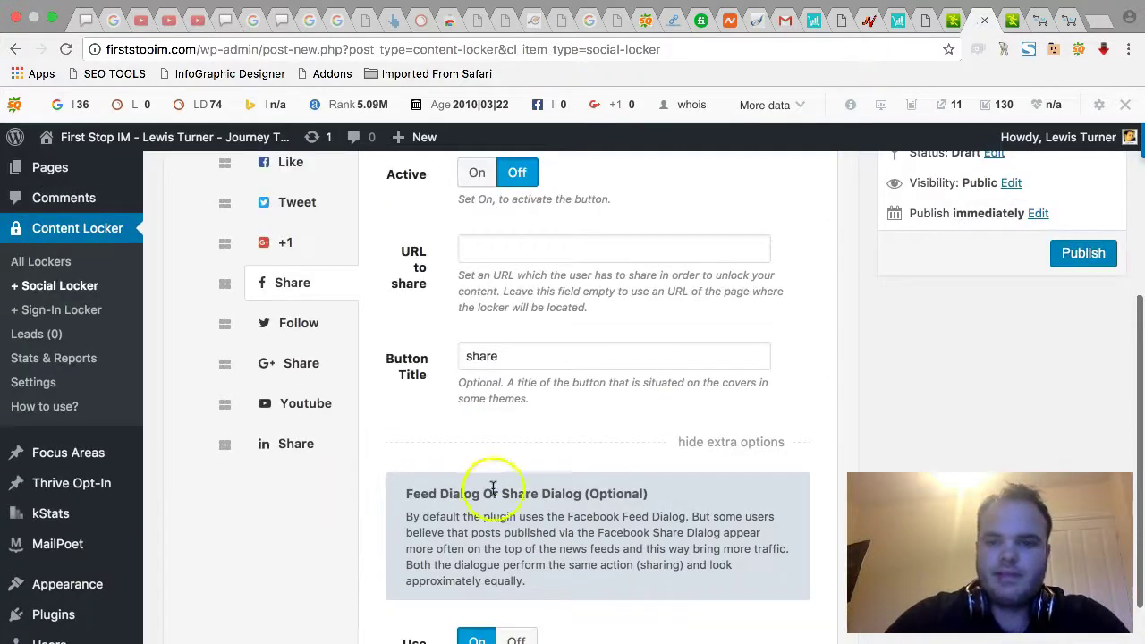
- Review the settings of the Twitter Follow, Google+ Share, YouTube and LinkedIn Share buttons
{"action": "left_click", "coordinate": [301, 320]}
{"action": "scroll", "coordinate": [391, 324], "scroll_direction": "up", "scroll_amount": 1}
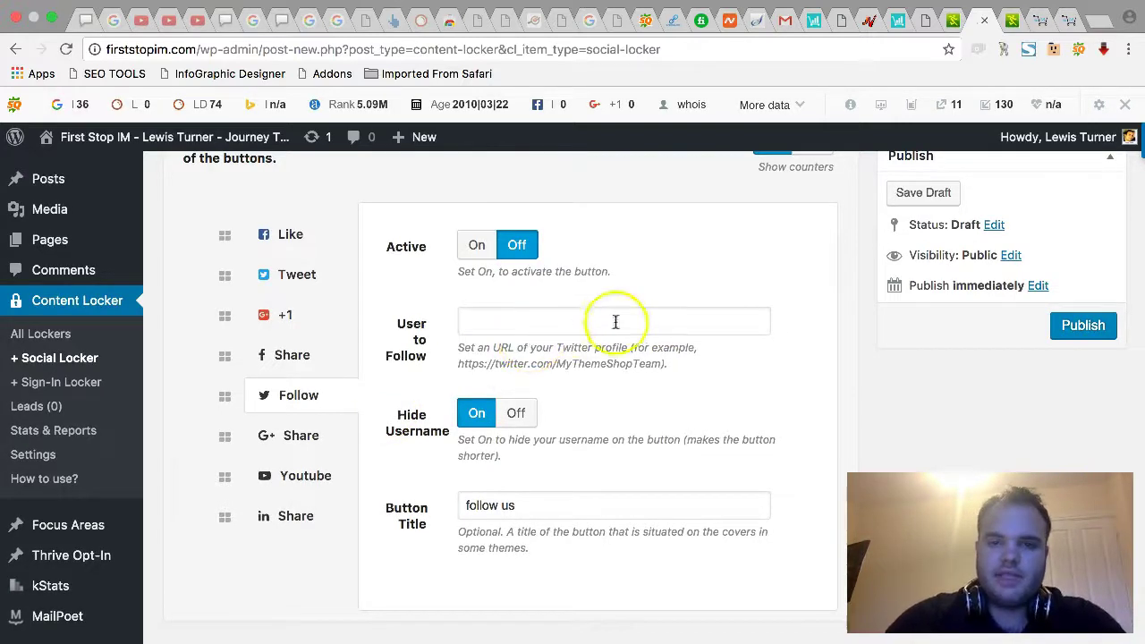
{"action": "left_click", "coordinate": [285, 429]}
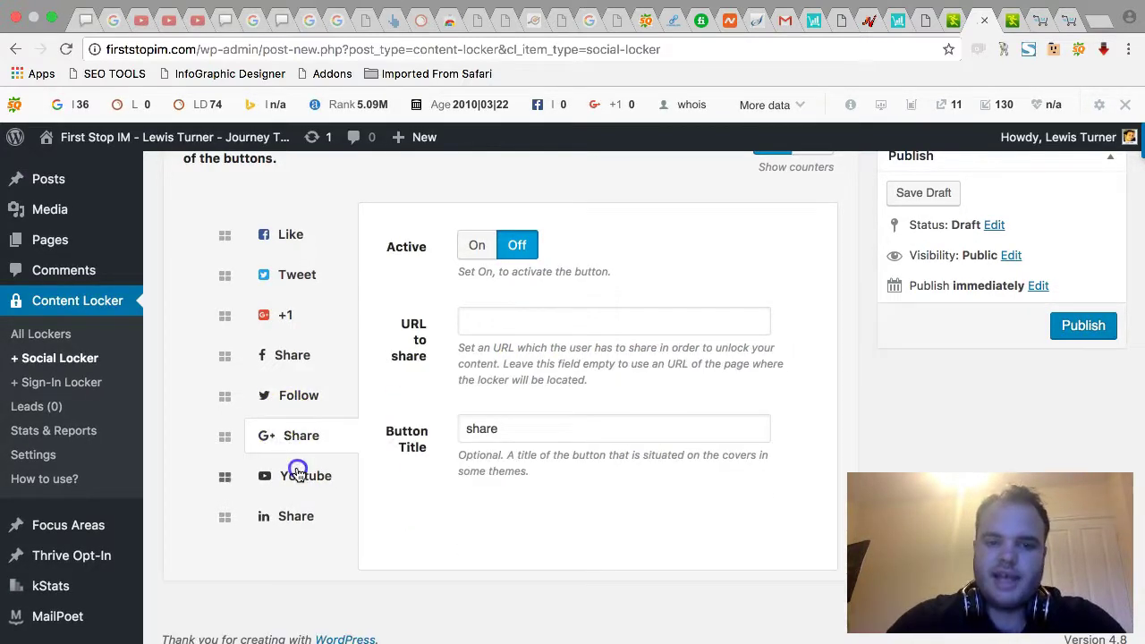
{"action": "left_click", "coordinate": [298, 472]}
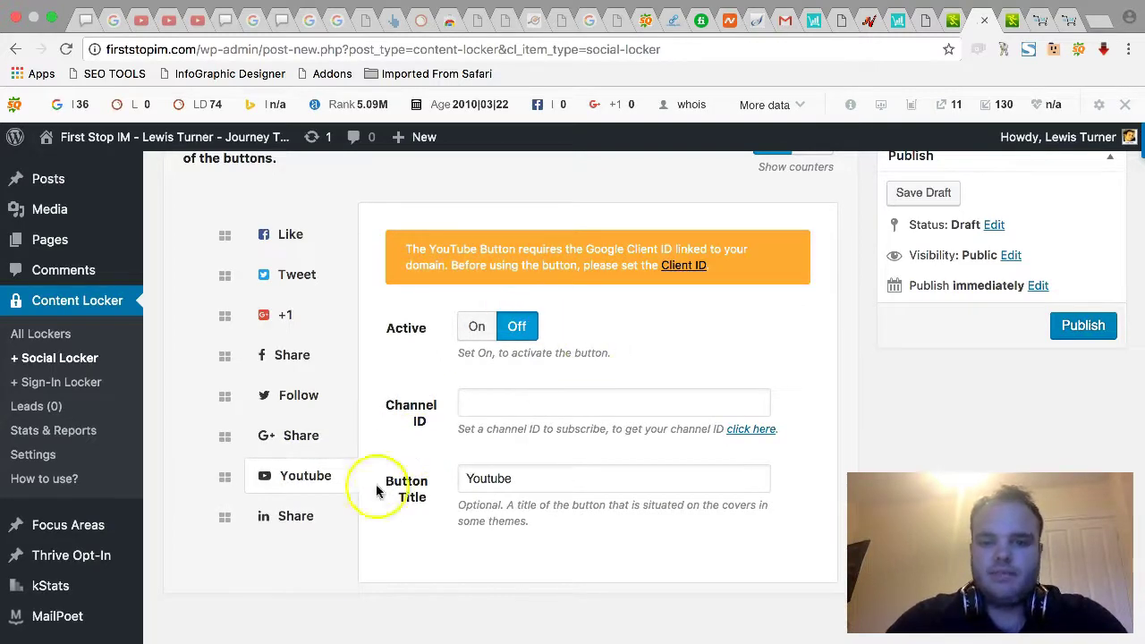
{"action": "left_click", "coordinate": [286, 517]}
{"action": "scroll", "coordinate": [411, 474], "scroll_direction": "down", "scroll_amount": 1}
{"action": "scroll", "coordinate": [418, 477], "scroll_direction": "up", "scroll_amount": 1}
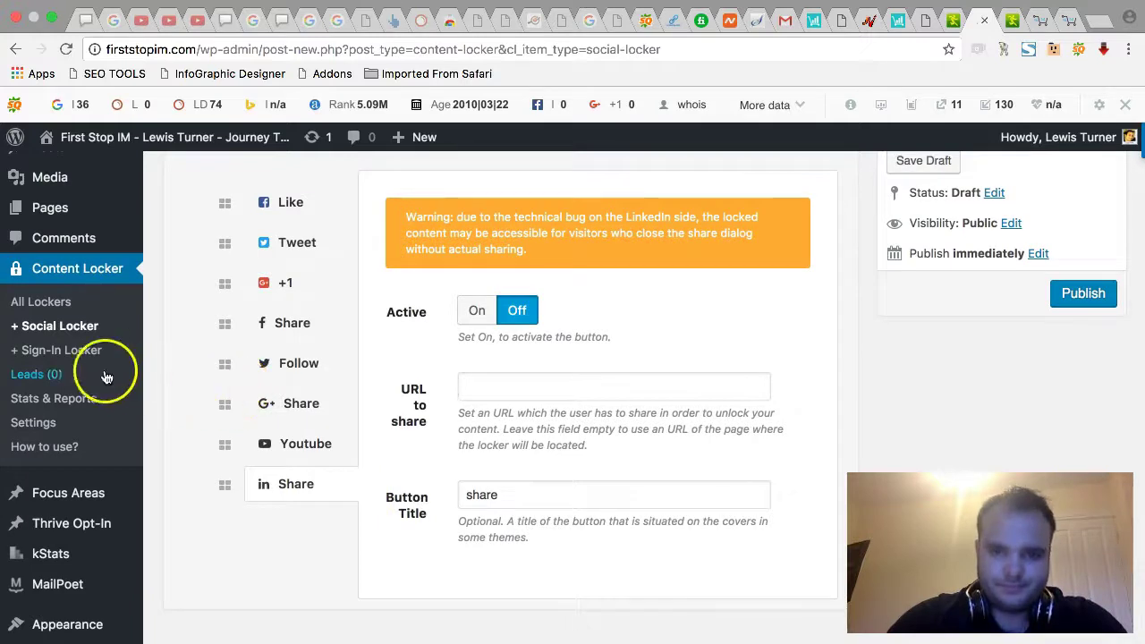
- Start a new sign-in locker and review its setup instructions and the Facebook button settings
{"action": "left_click", "coordinate": [58, 353]}
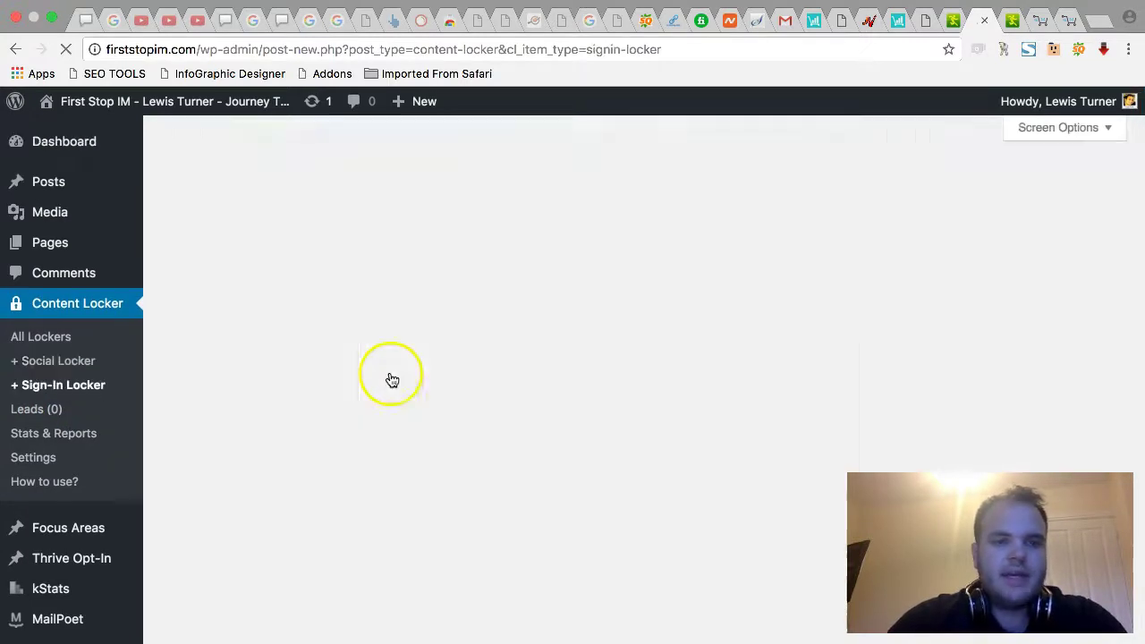
{"action": "scroll", "coordinate": [185, 495], "scroll_direction": "down", "scroll_amount": 5}
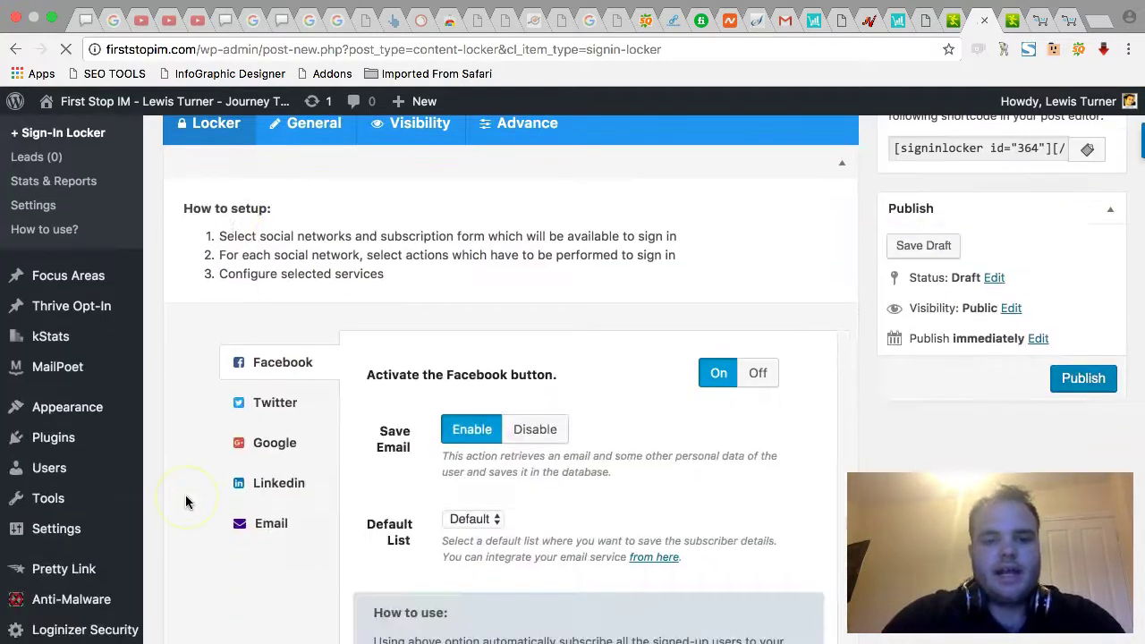
{"action": "scroll", "coordinate": [185, 495], "scroll_direction": "up", "scroll_amount": 2}
{"action": "scroll", "coordinate": [185, 495], "scroll_direction": "down", "scroll_amount": 1}
{"action": "scroll", "coordinate": [185, 495], "scroll_direction": "up", "scroll_amount": 2}
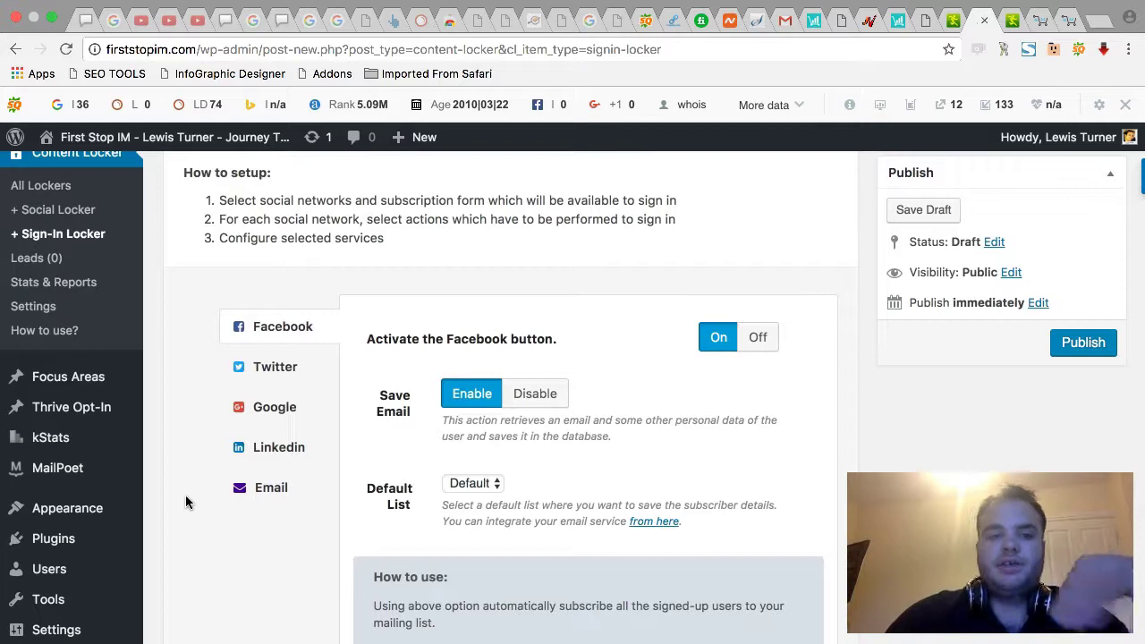
{"action": "scroll", "coordinate": [185, 495], "scroll_direction": "down", "scroll_amount": 2}
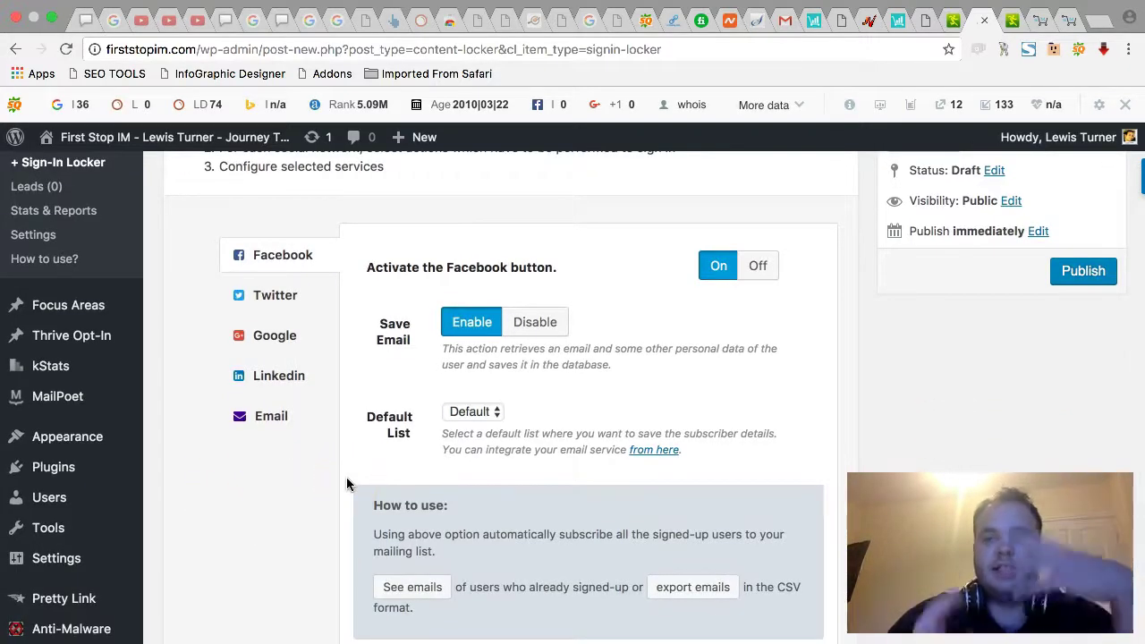
{"action": "scroll", "coordinate": [346, 483], "scroll_direction": "down", "scroll_amount": 8}
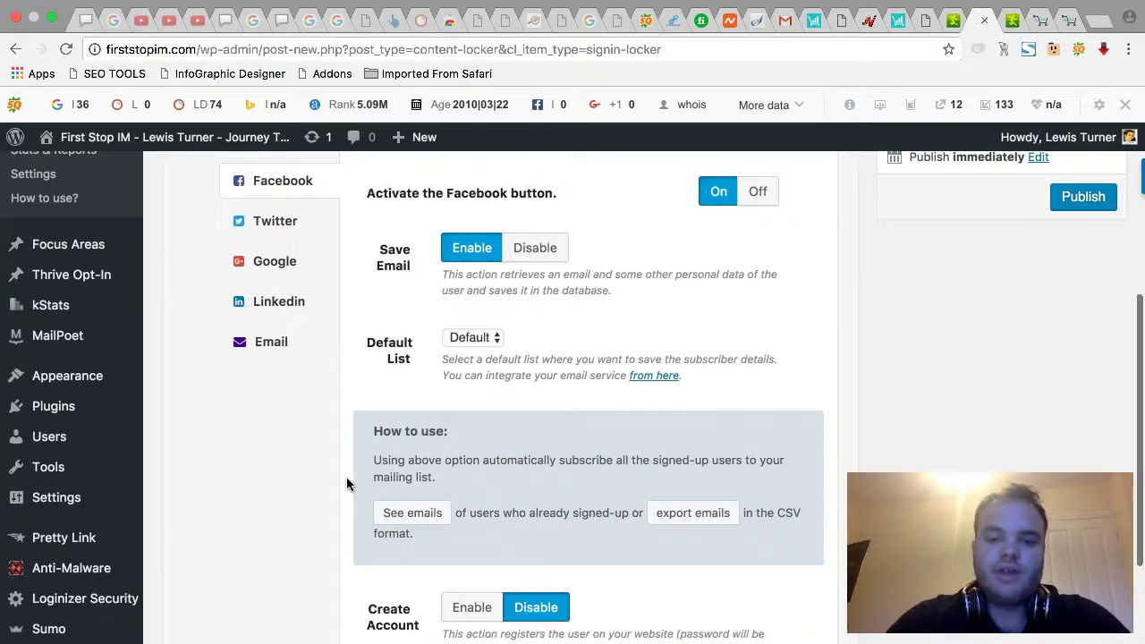
- Show the Default List choices for the sign-in locker's Facebook button
{"action": "scroll", "coordinate": [346, 477], "scroll_direction": "up", "scroll_amount": 7}
{"action": "left_click", "coordinate": [35, 444]}
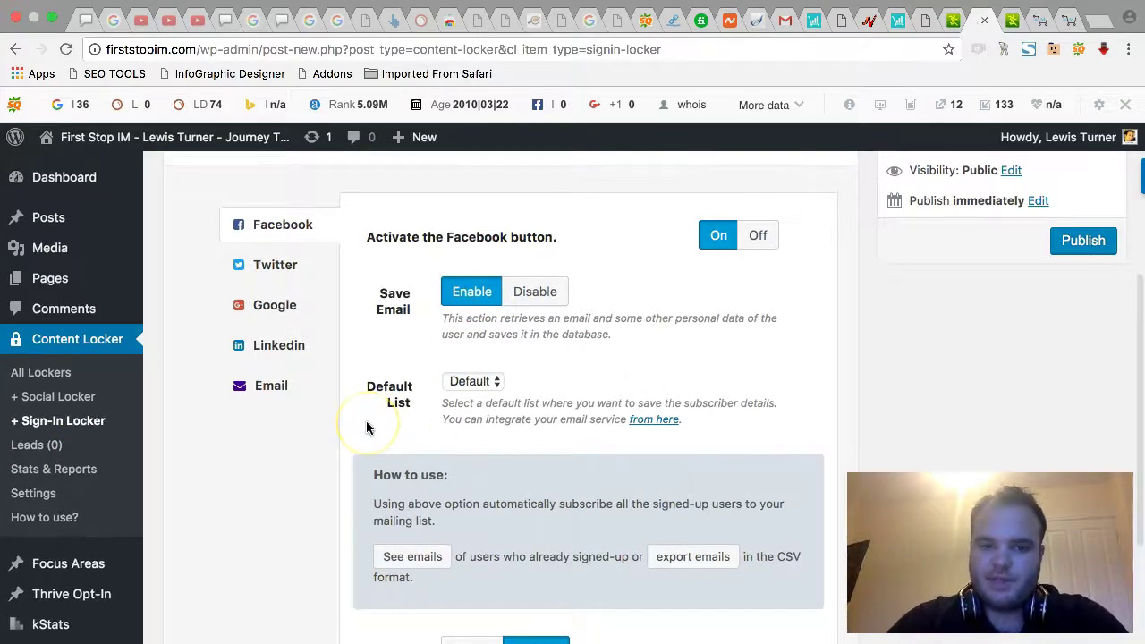
{"action": "scroll", "coordinate": [452, 343], "scroll_direction": "down", "scroll_amount": 2}
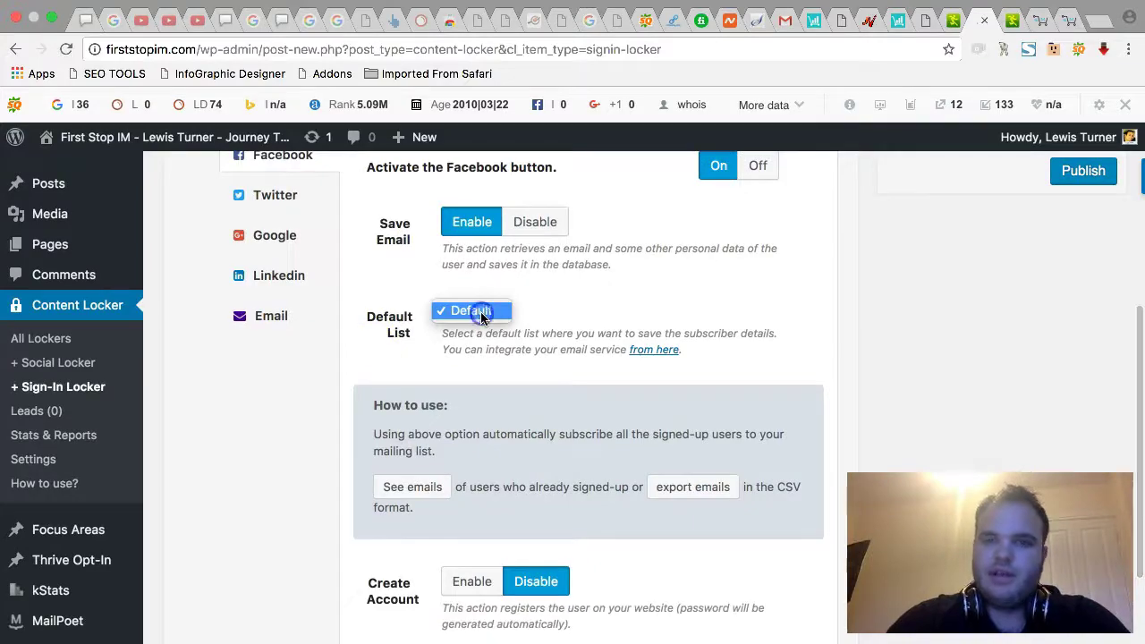
{"action": "left_click", "coordinate": [481, 313]}
- Switch to the MyThemeShop Content Locker Pro product page and review its features, from the social unlock options to the first email service integrations
{"action": "left_click", "coordinate": [1043, 25]}
{"action": "left_click", "coordinate": [1076, 21]}
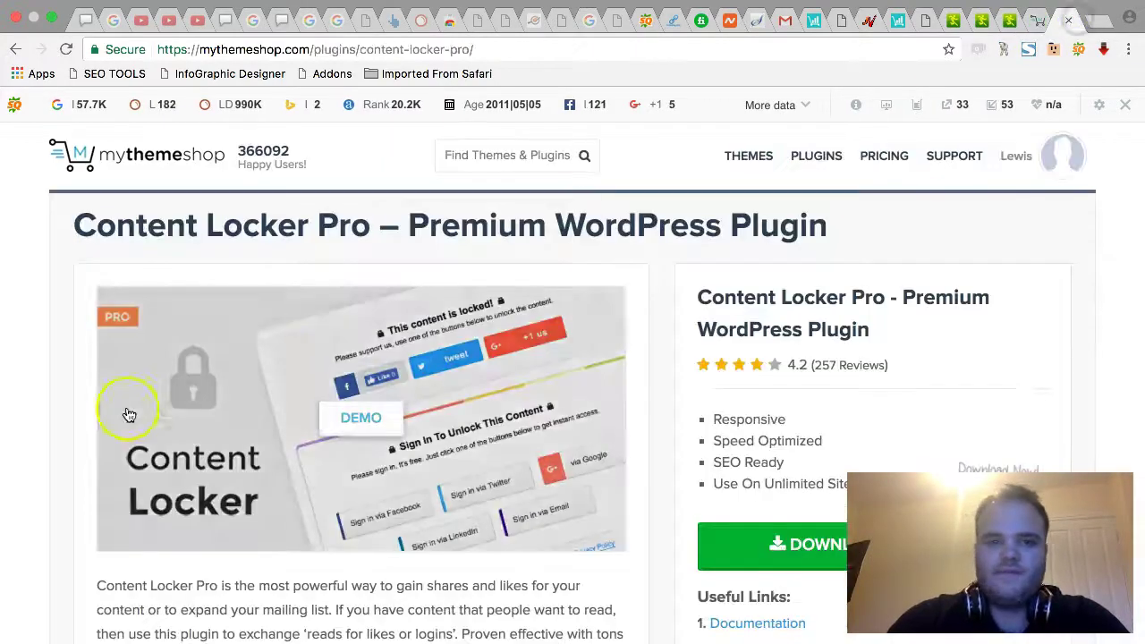
{"action": "scroll", "coordinate": [46, 412], "scroll_direction": "down", "scroll_amount": 10}
{"action": "scroll", "coordinate": [45, 413], "scroll_direction": "down", "scroll_amount": 20}
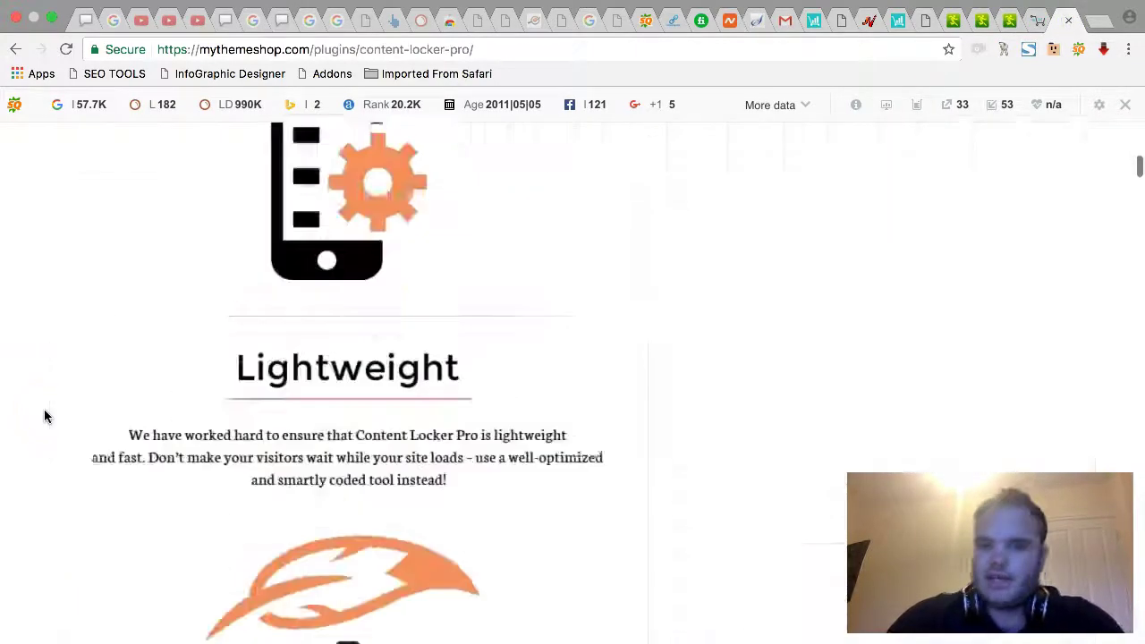
{"action": "scroll", "coordinate": [45, 416], "scroll_direction": "down", "scroll_amount": 15}
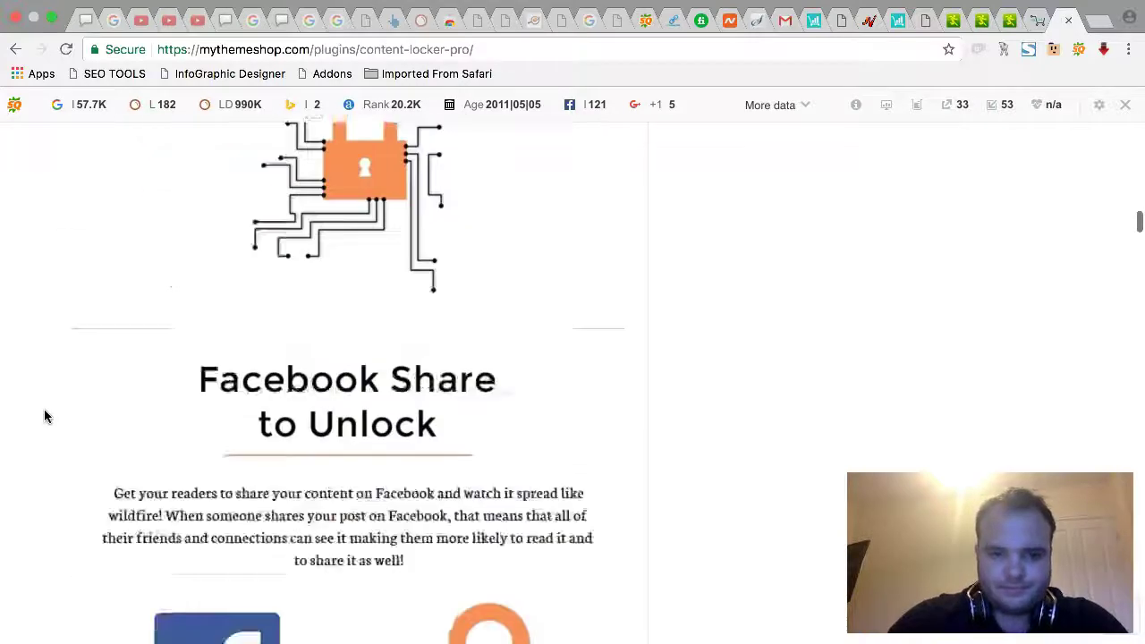
{"action": "scroll", "coordinate": [44, 417], "scroll_direction": "down", "scroll_amount": 20}
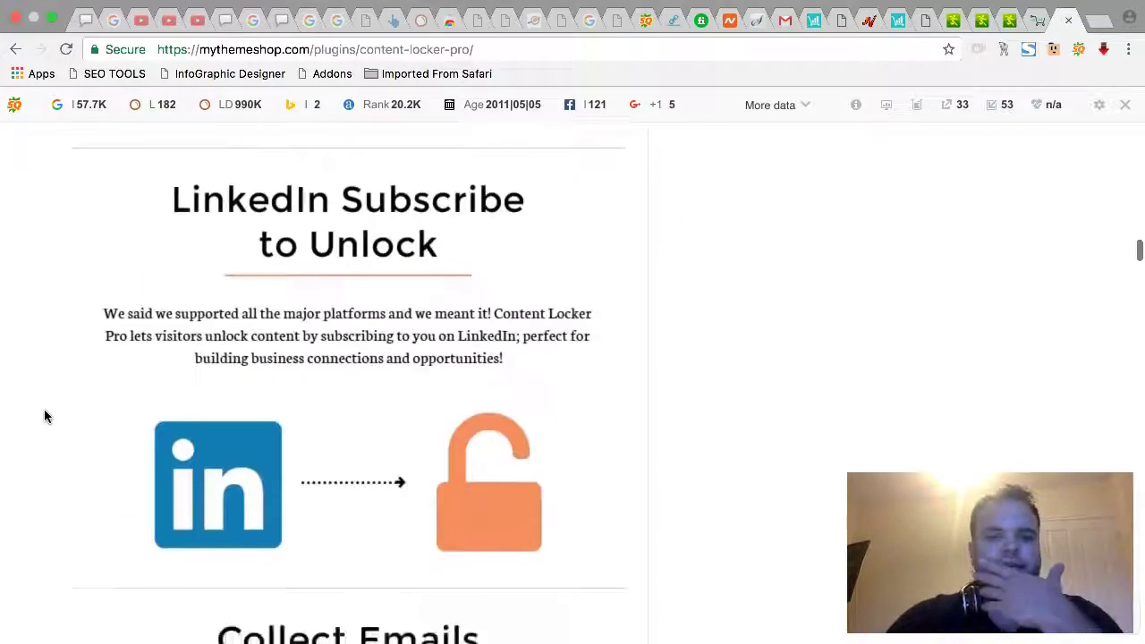
{"action": "scroll", "coordinate": [45, 416], "scroll_direction": "down", "scroll_amount": 15}
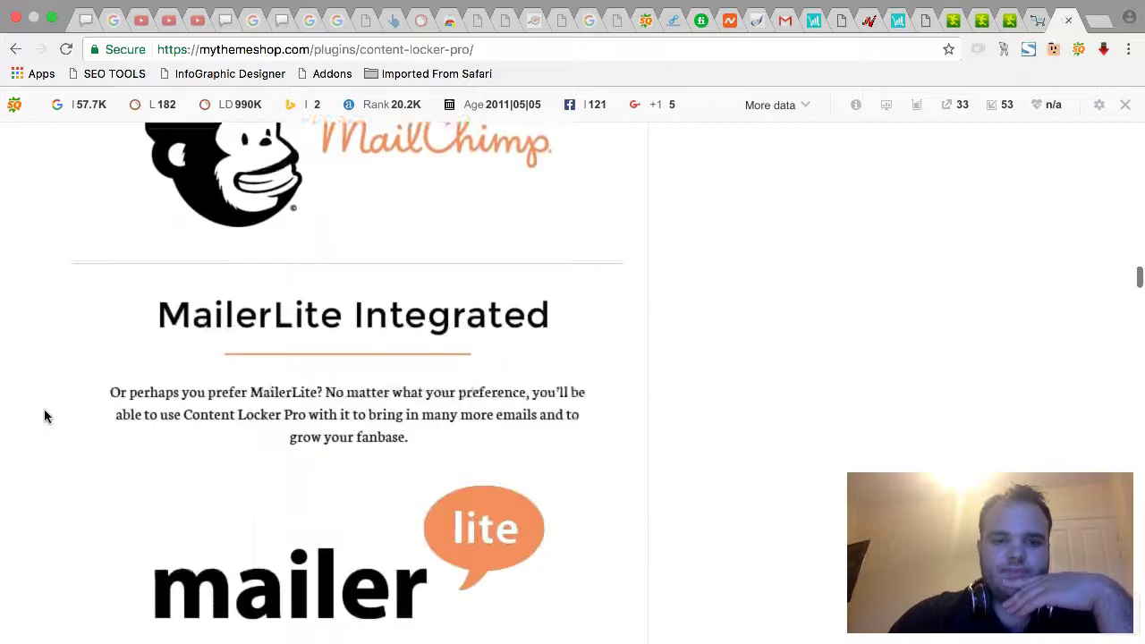
{"action": "scroll", "coordinate": [45, 416], "scroll_direction": "down", "scroll_amount": 15}
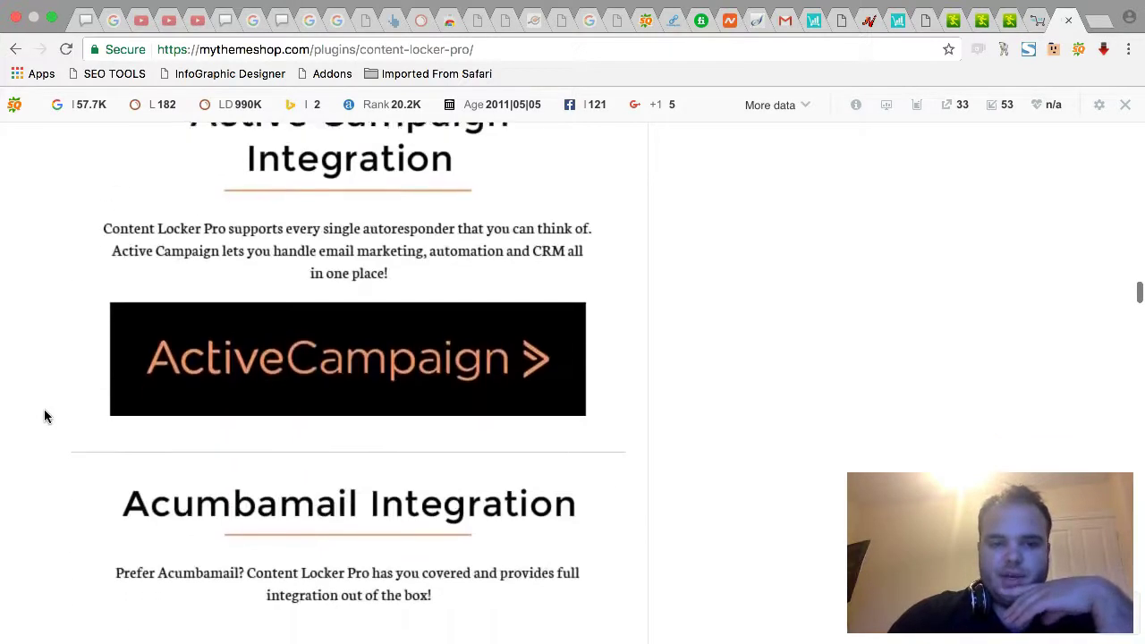
- Review the product page's remaining email service integrations, from Acumbamail through Benchmark
{"action": "scroll", "coordinate": [45, 416], "scroll_direction": "up", "scroll_amount": 3}
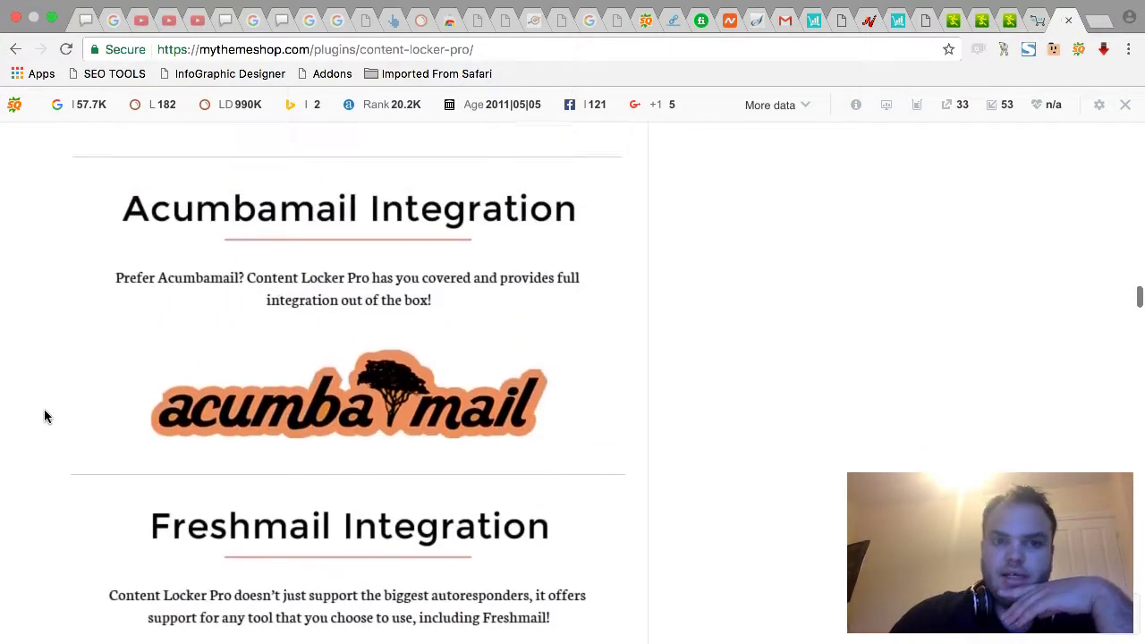
{"action": "scroll", "coordinate": [45, 416], "scroll_direction": "down", "scroll_amount": 15}
{"action": "scroll", "coordinate": [44, 417], "scroll_direction": "down", "scroll_amount": 15}
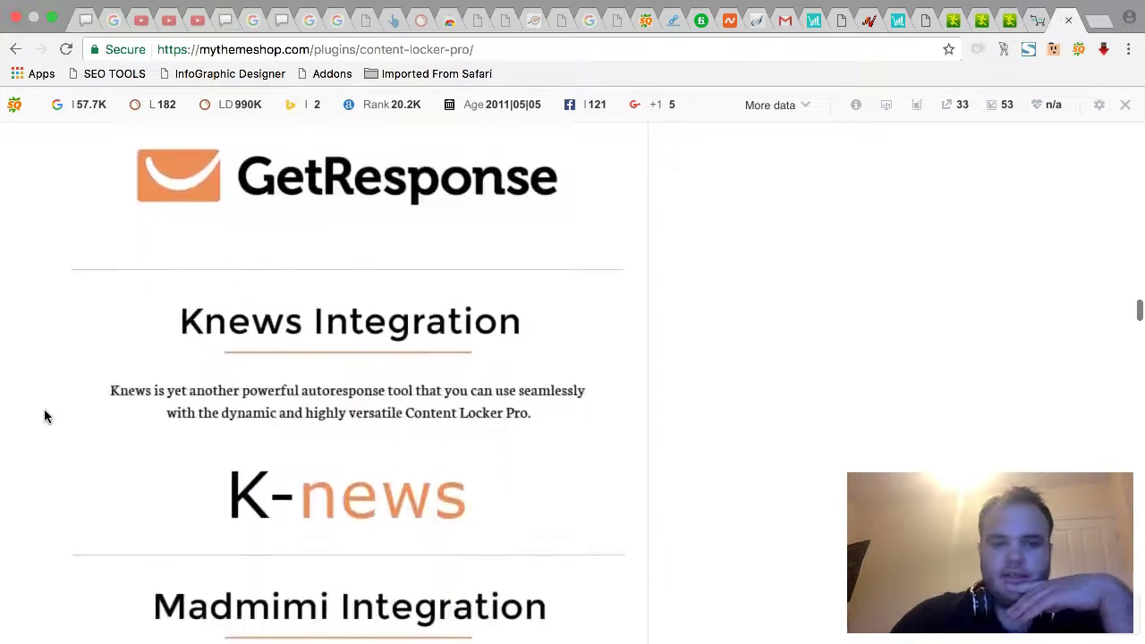
{"action": "scroll", "coordinate": [45, 416], "scroll_direction": "down", "scroll_amount": 15}
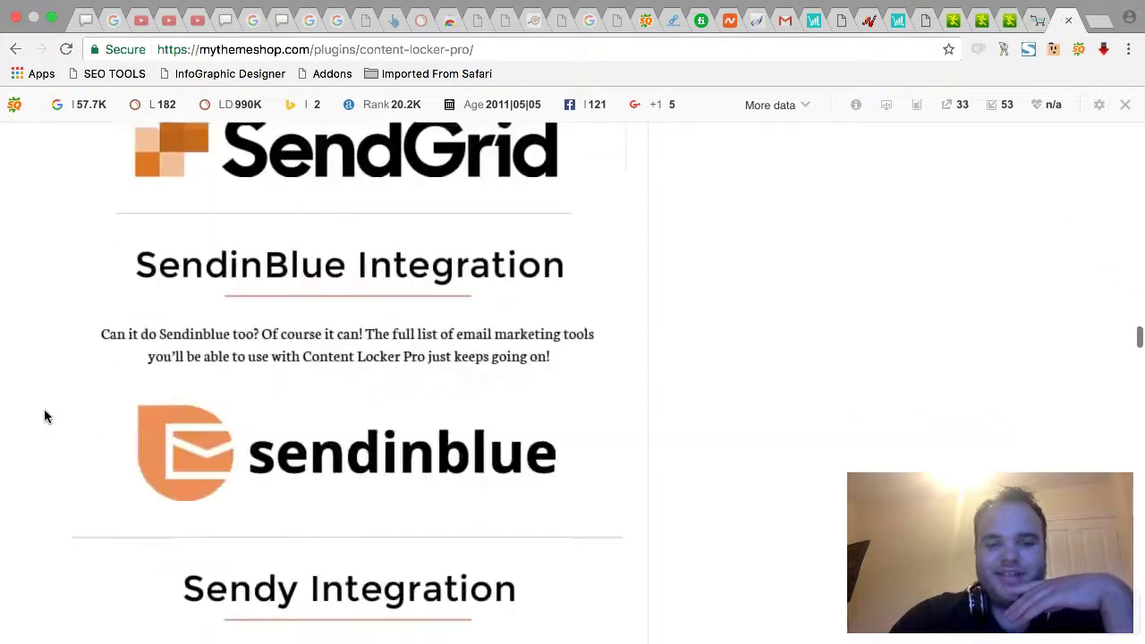
{"action": "scroll", "coordinate": [44, 409], "scroll_direction": "down", "scroll_amount": 15}
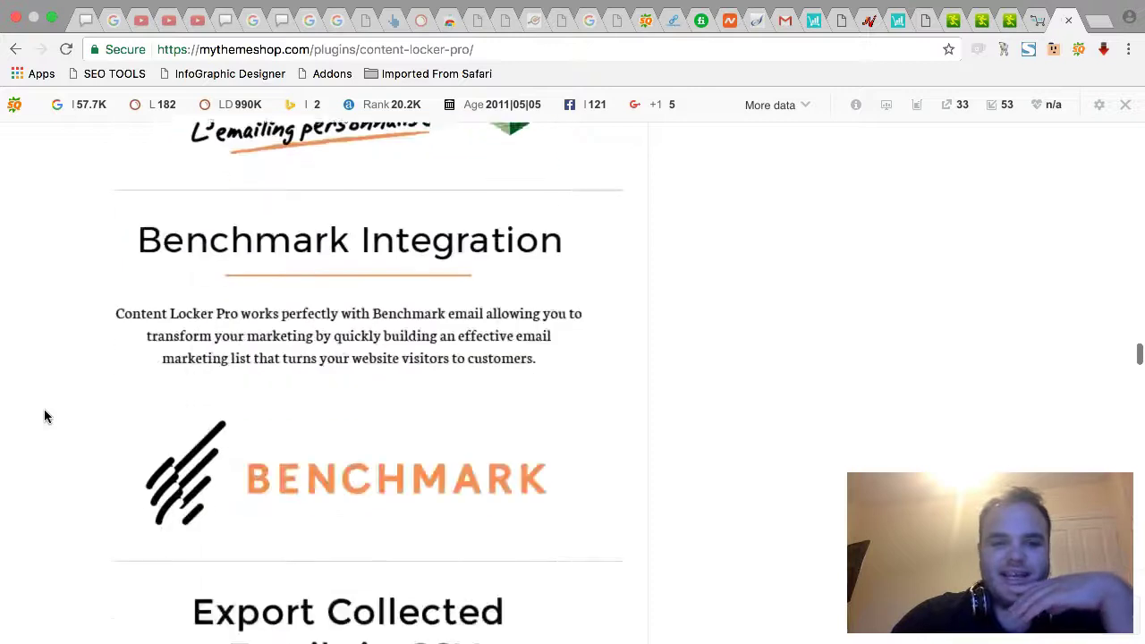
- Return to the sign-in locker editor and show the Email button settings
{"action": "left_click", "coordinate": [1012, 19]}
{"action": "left_click", "coordinate": [979, 20]}
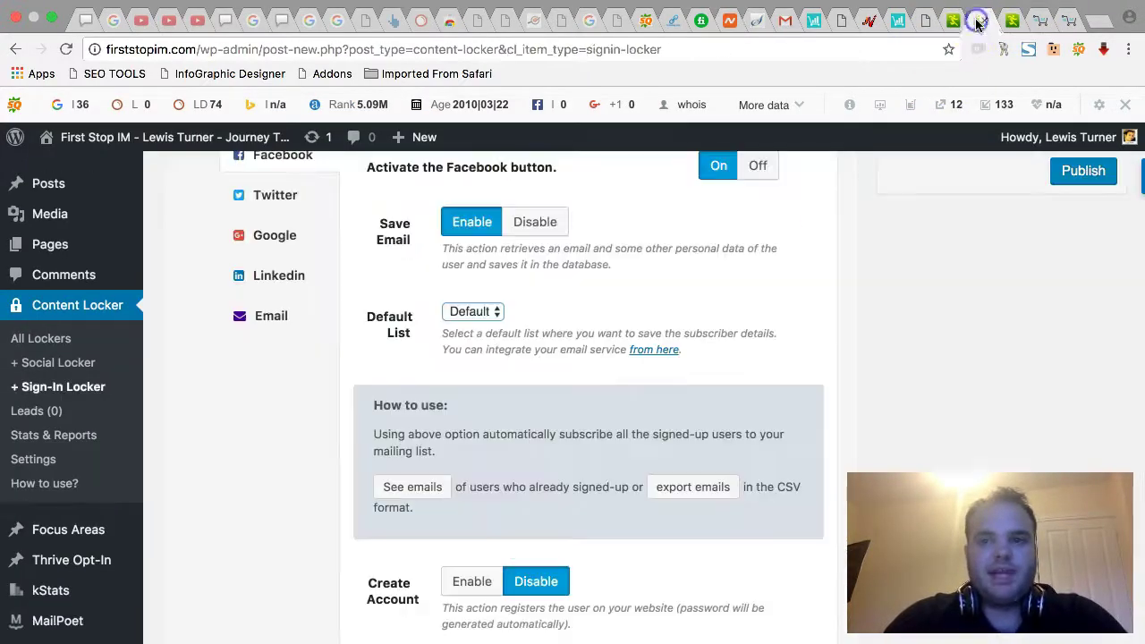
{"action": "scroll", "coordinate": [357, 318], "scroll_direction": "up", "scroll_amount": 2}
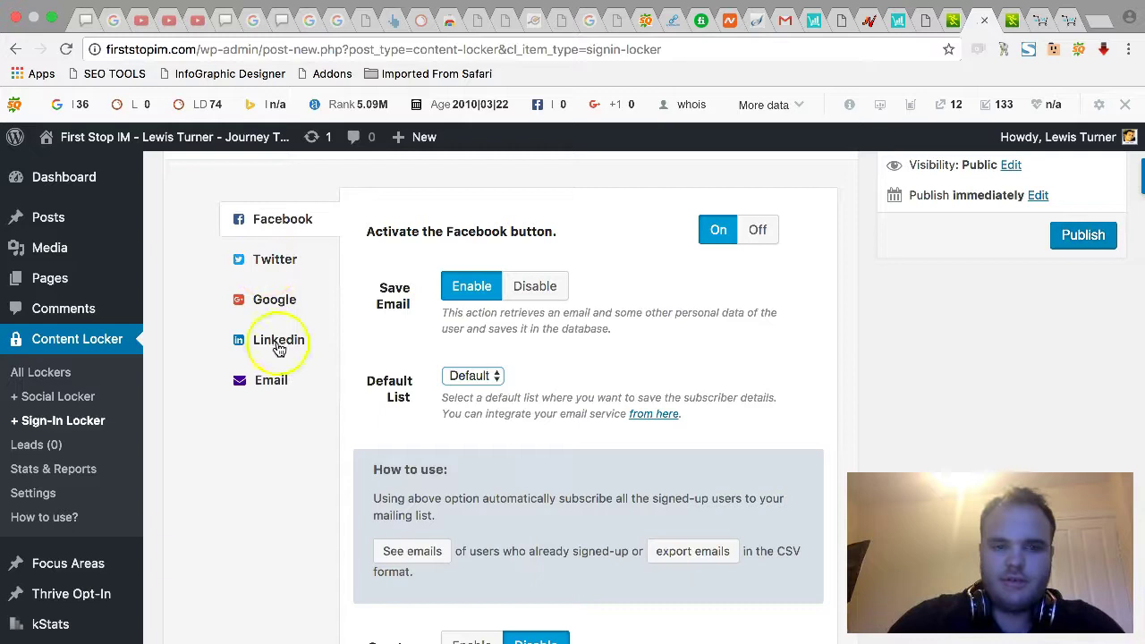
{"action": "left_click", "coordinate": [271, 381]}
{"action": "left_click", "coordinate": [375, 389]}
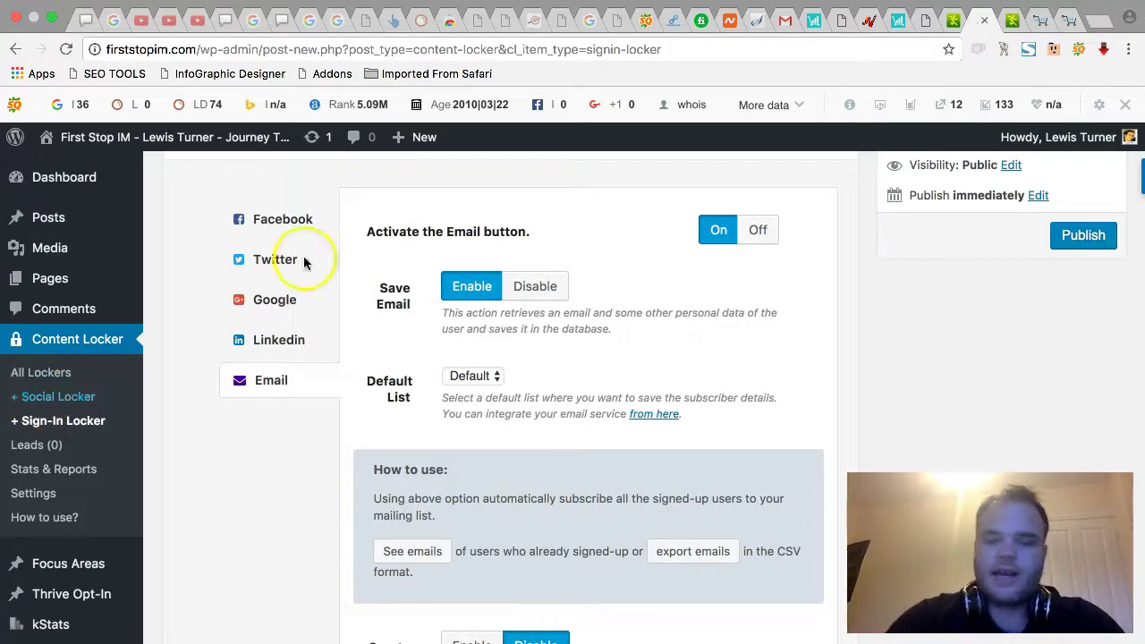
- Revisit the Content Locker Pro product page and review its YouTube, Like, Tweet and G+ unlock features
{"action": "left_click", "coordinate": [1044, 21]}
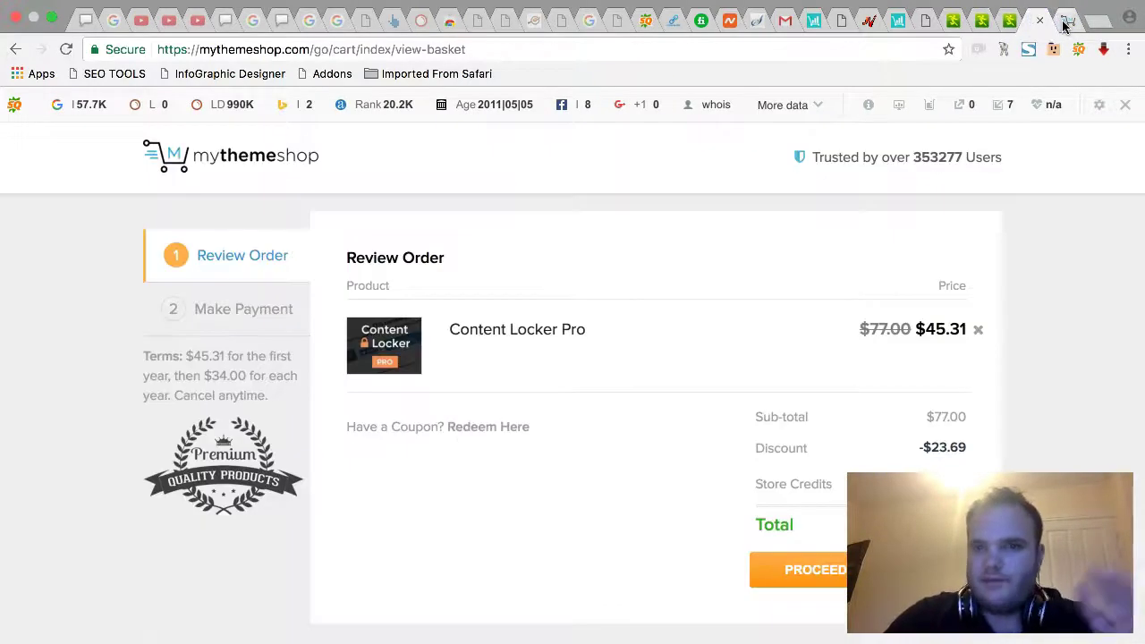
{"action": "left_click", "coordinate": [1064, 22]}
{"action": "left_click", "coordinate": [373, 395]}
{"action": "scroll", "coordinate": [374, 403], "scroll_direction": "down", "scroll_amount": 15}
{"action": "scroll", "coordinate": [374, 402], "scroll_direction": "up", "scroll_amount": 15}
{"action": "right_click", "coordinate": [374, 403]}
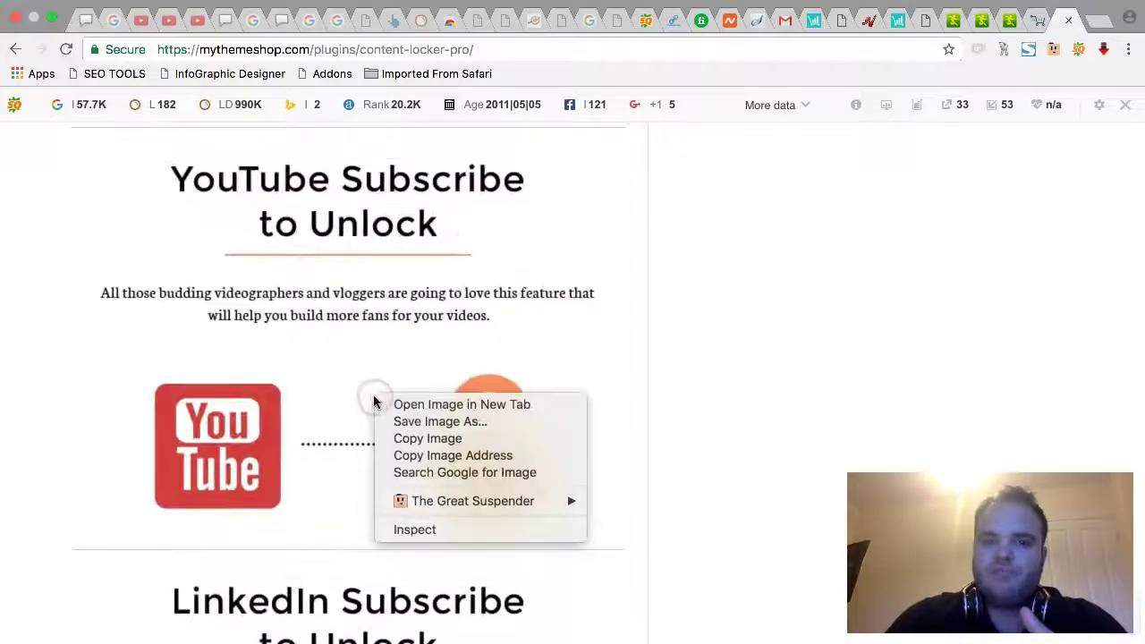
{"action": "left_click", "coordinate": [682, 350]}
{"action": "scroll", "coordinate": [698, 332], "scroll_direction": "down", "scroll_amount": 5}
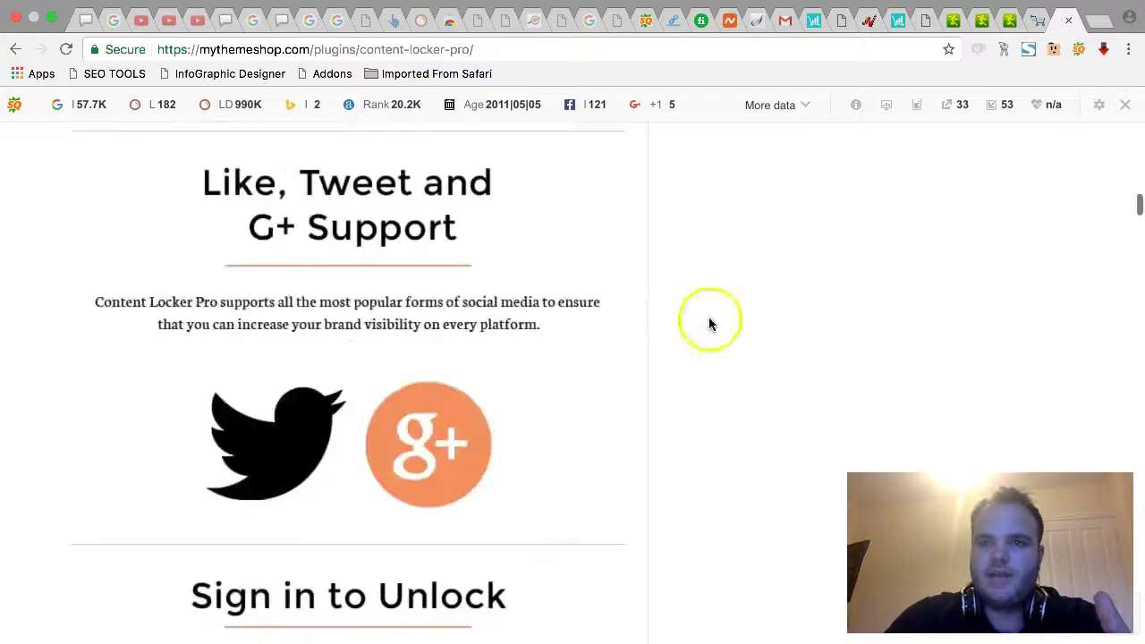
- Start a new social locker from the plugin's help page and review its Like, Tweet and Facebook Share button settings
{"action": "left_click", "coordinate": [1015, 21]}
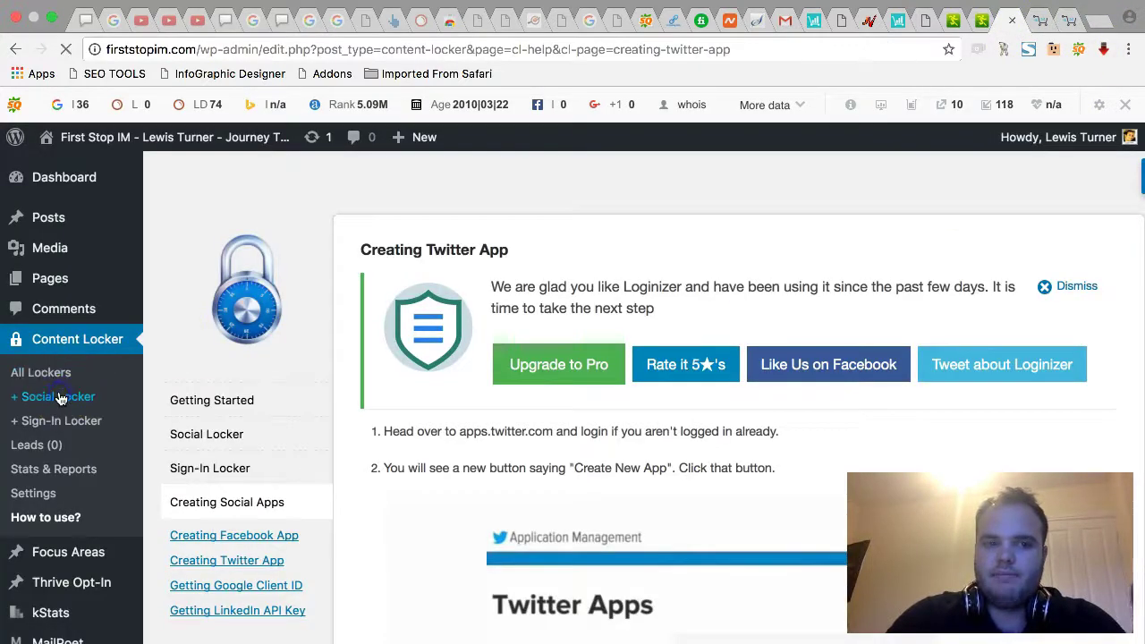
{"action": "left_click", "coordinate": [60, 398]}
{"action": "left_click", "coordinate": [179, 481]}
{"action": "scroll", "coordinate": [182, 472], "scroll_direction": "down", "scroll_amount": 3}
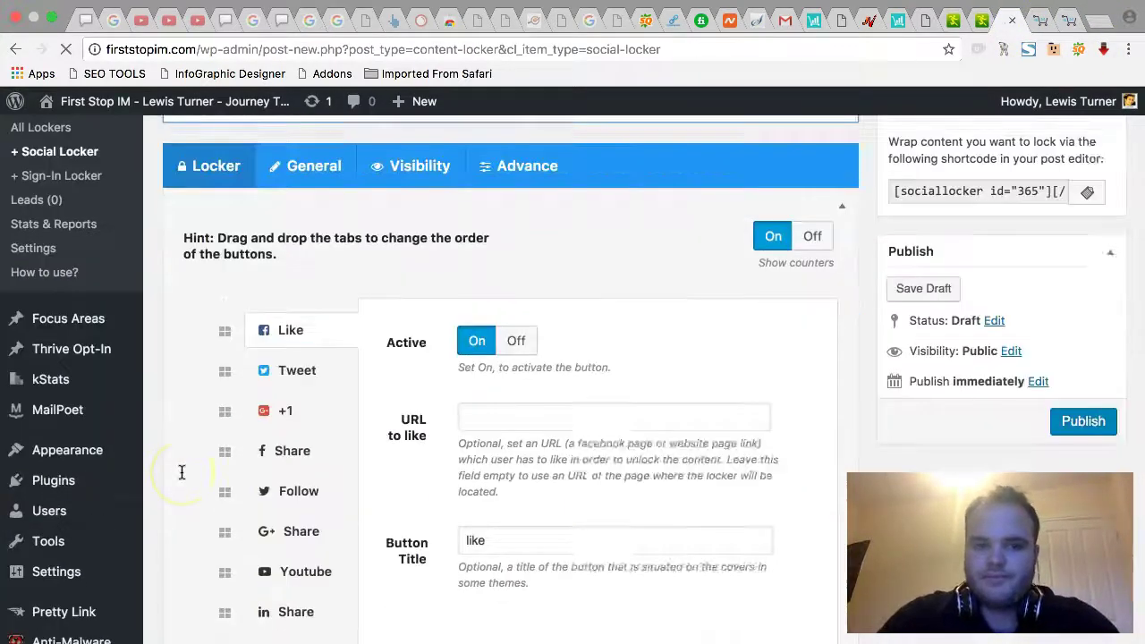
{"action": "scroll", "coordinate": [181, 473], "scroll_direction": "down", "scroll_amount": 2}
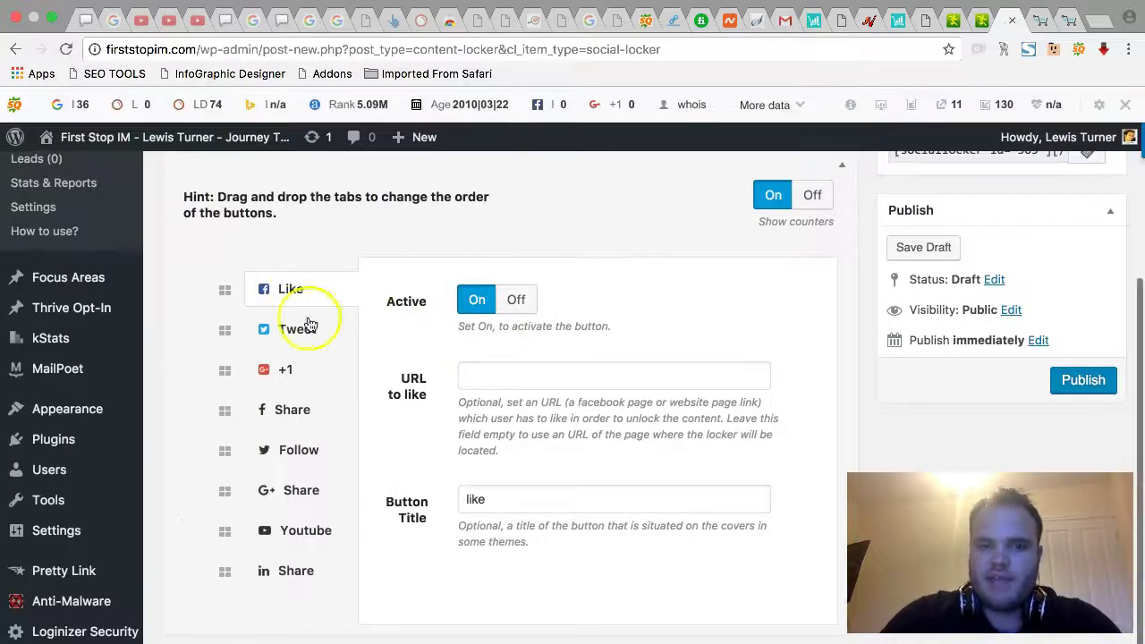
{"action": "left_click", "coordinate": [300, 331]}
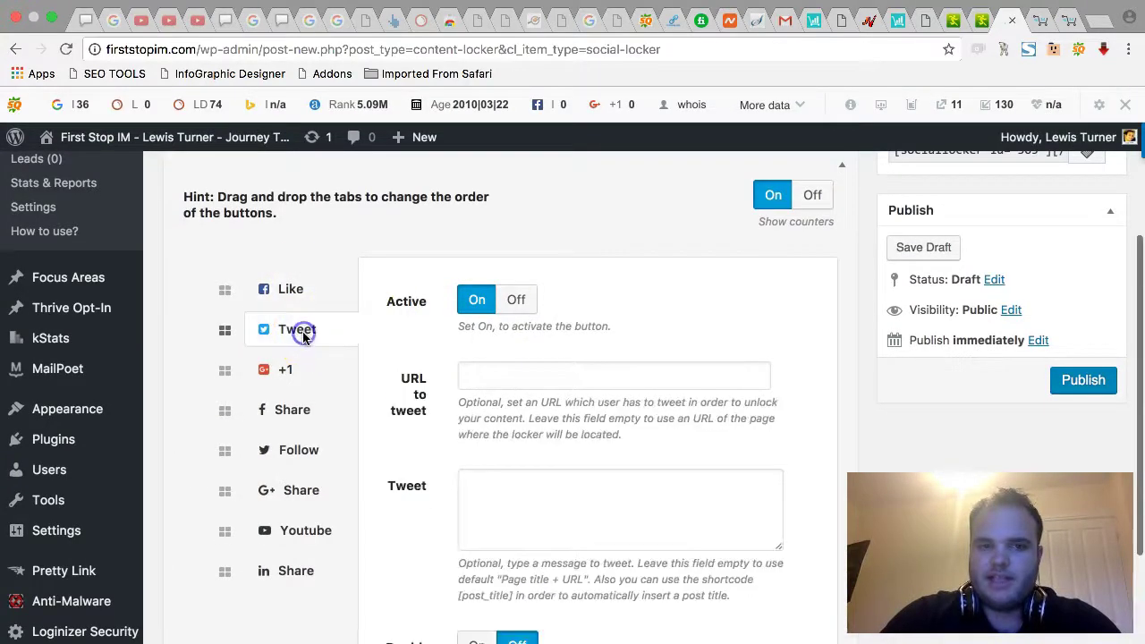
{"action": "left_click", "coordinate": [301, 419]}
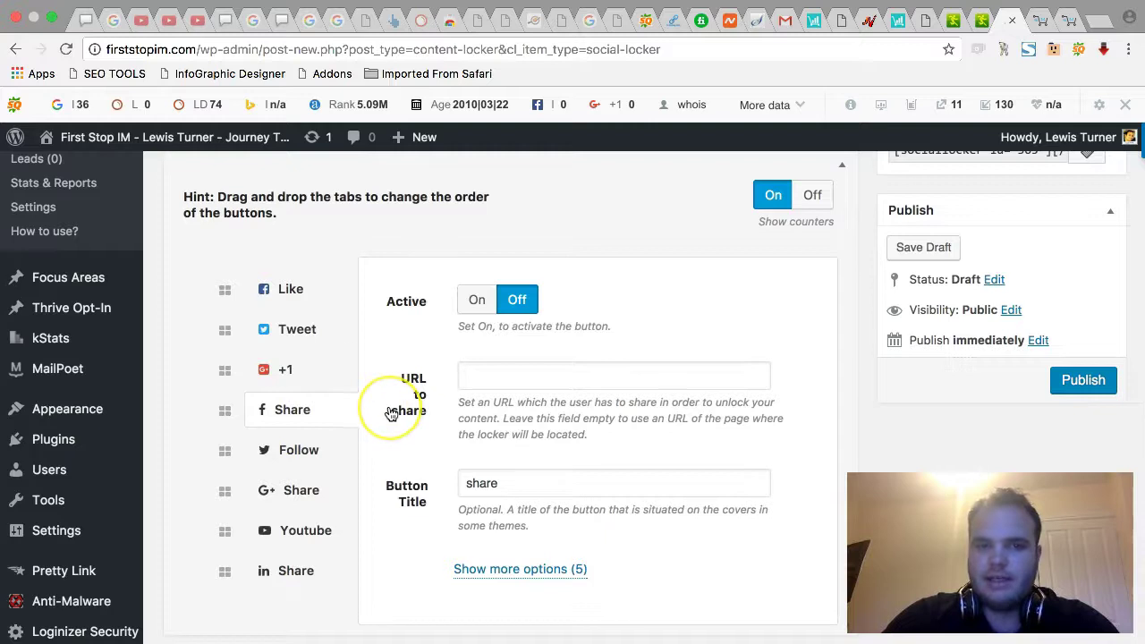
{"action": "scroll", "coordinate": [387, 407], "scroll_direction": "up", "scroll_amount": 3}
{"action": "scroll", "coordinate": [391, 413], "scroll_direction": "up", "scroll_amount": 2}
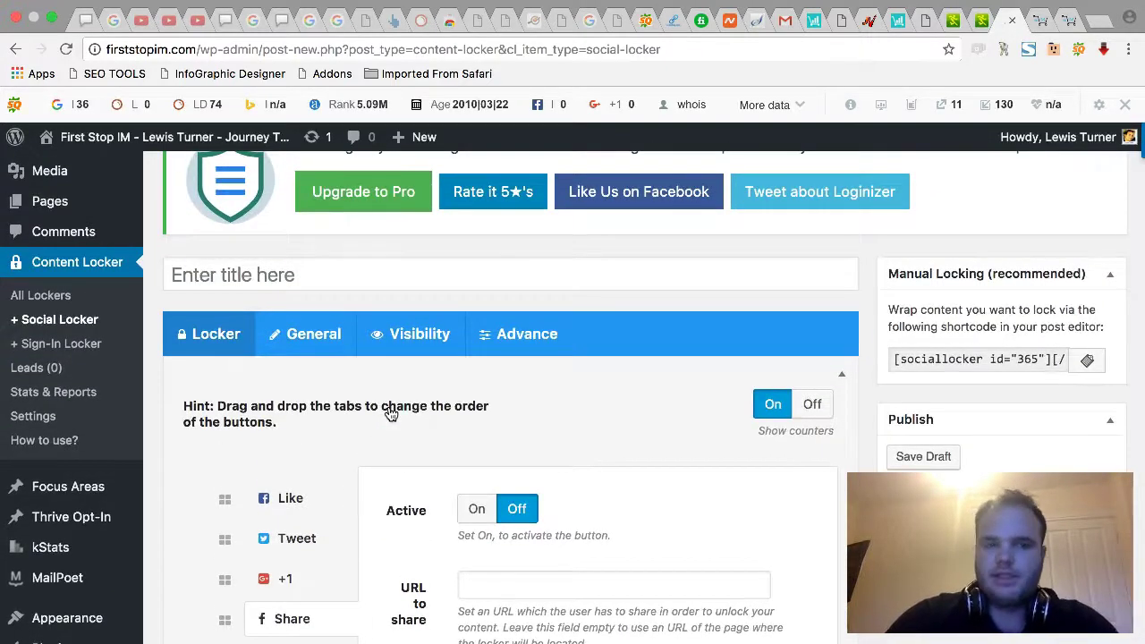
- Glance at the product page again, then return to the sign-in locker and show its General settings
{"action": "left_click", "coordinate": [1066, 25]}
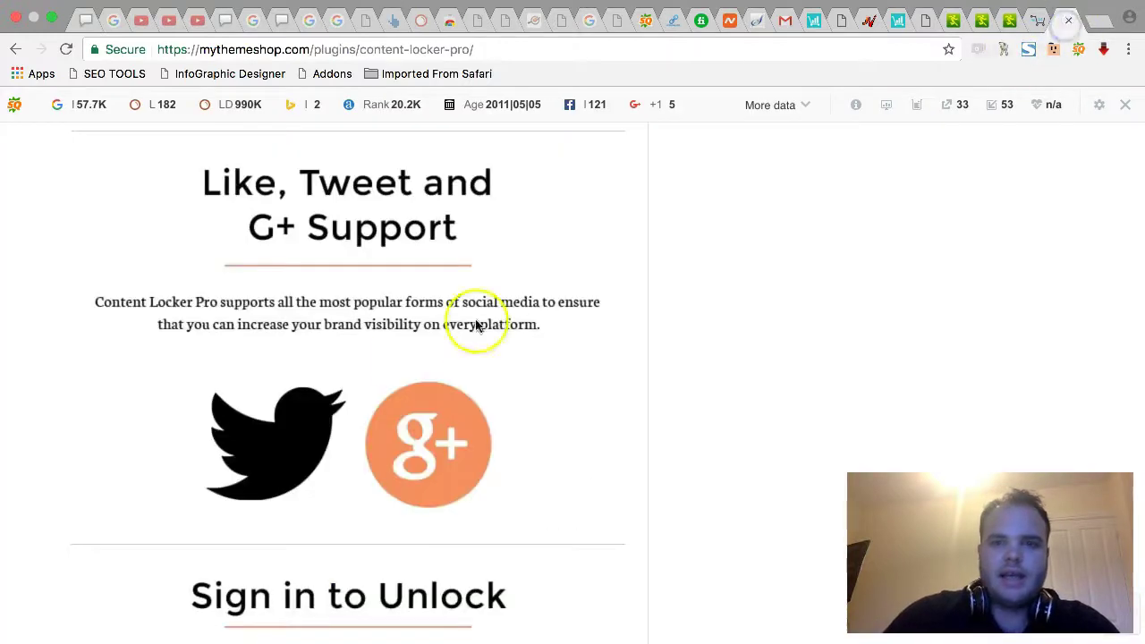
{"action": "left_click", "coordinate": [979, 41]}
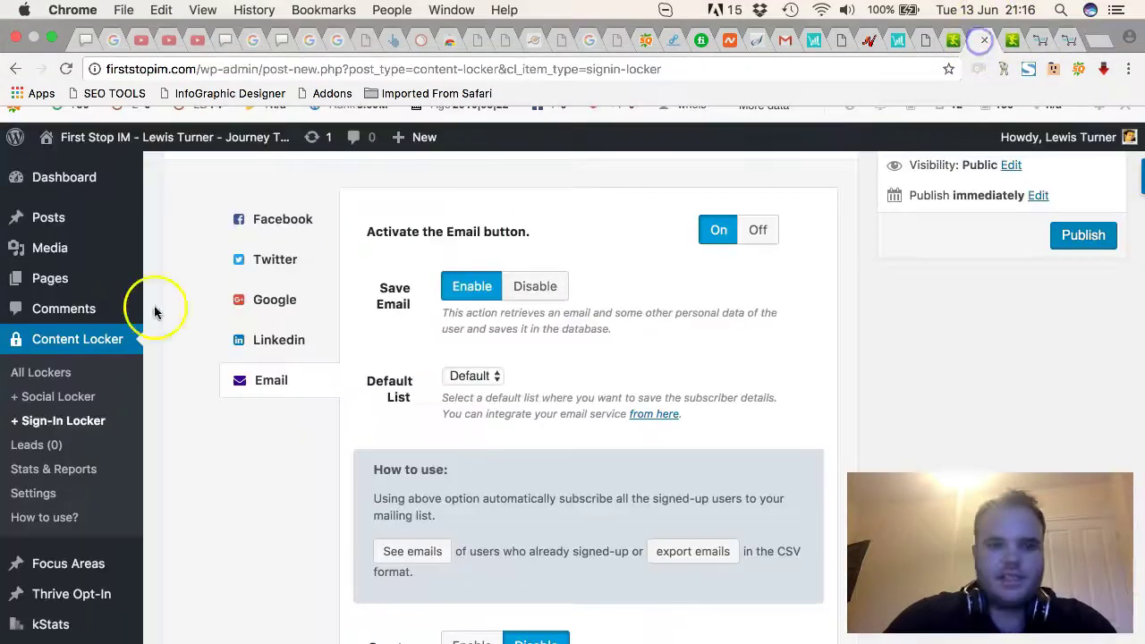
{"action": "scroll", "coordinate": [317, 462], "scroll_direction": "up", "scroll_amount": 5}
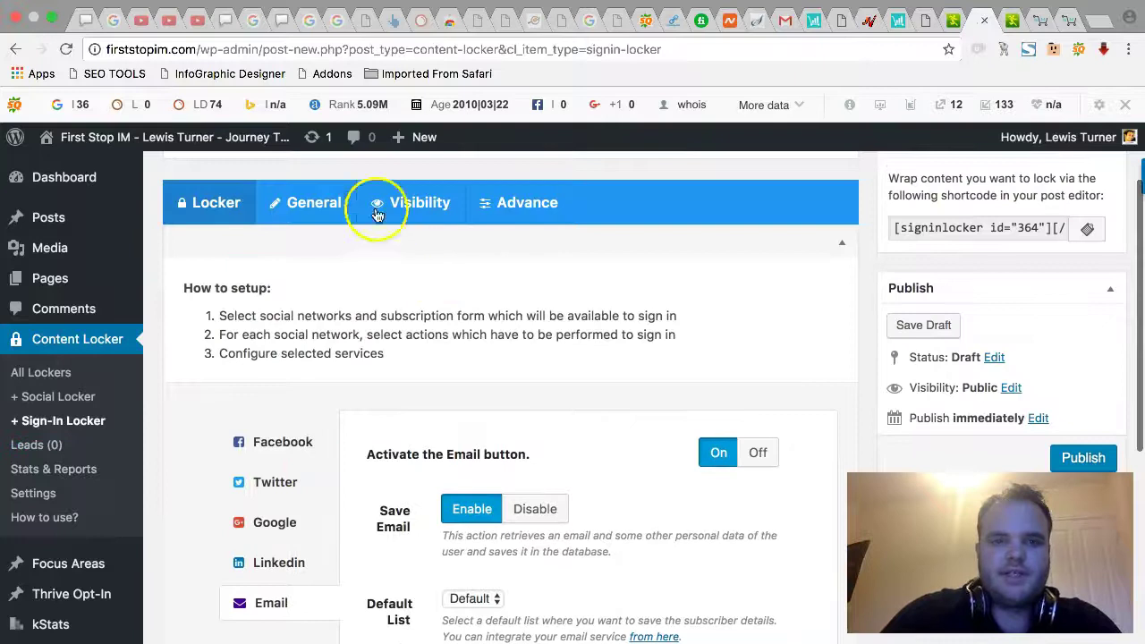
{"action": "left_click", "coordinate": [308, 197]}
{"action": "scroll", "coordinate": [204, 560], "scroll_direction": "down", "scroll_amount": 1}
- Review the locker themes offered in the sign-in locker's General settings, previewing their designs without changing the selected theme
{"action": "left_click", "coordinate": [399, 488]}
{"action": "scroll", "coordinate": [239, 466], "scroll_direction": "down", "scroll_amount": 1}
{"action": "scroll", "coordinate": [240, 466], "scroll_direction": "down", "scroll_amount": 1}
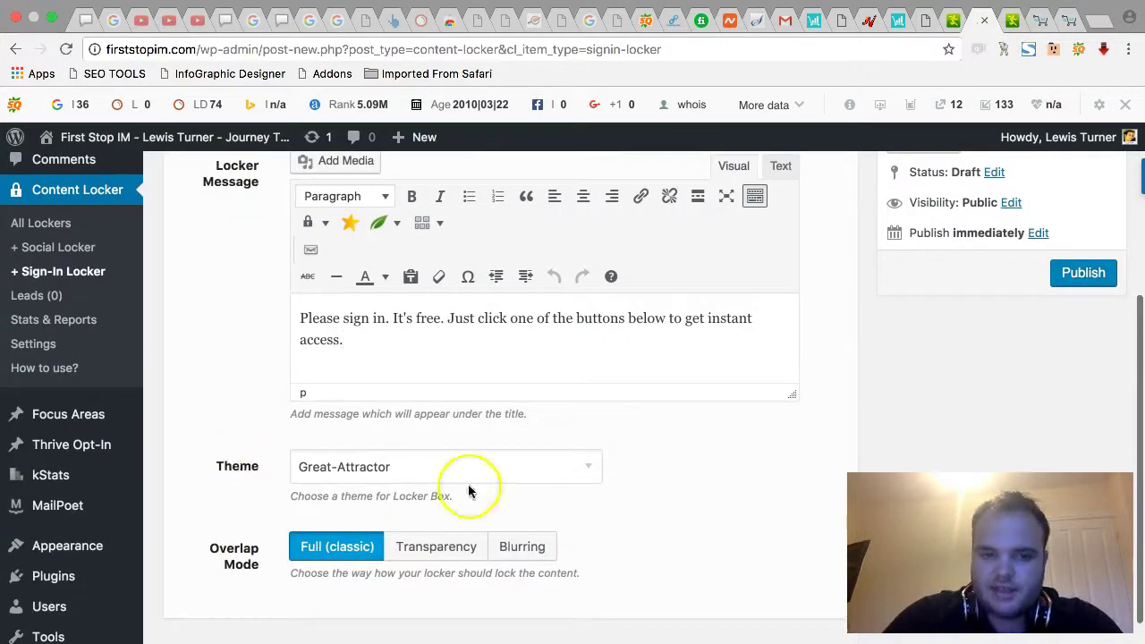
{"action": "left_click", "coordinate": [486, 488]}
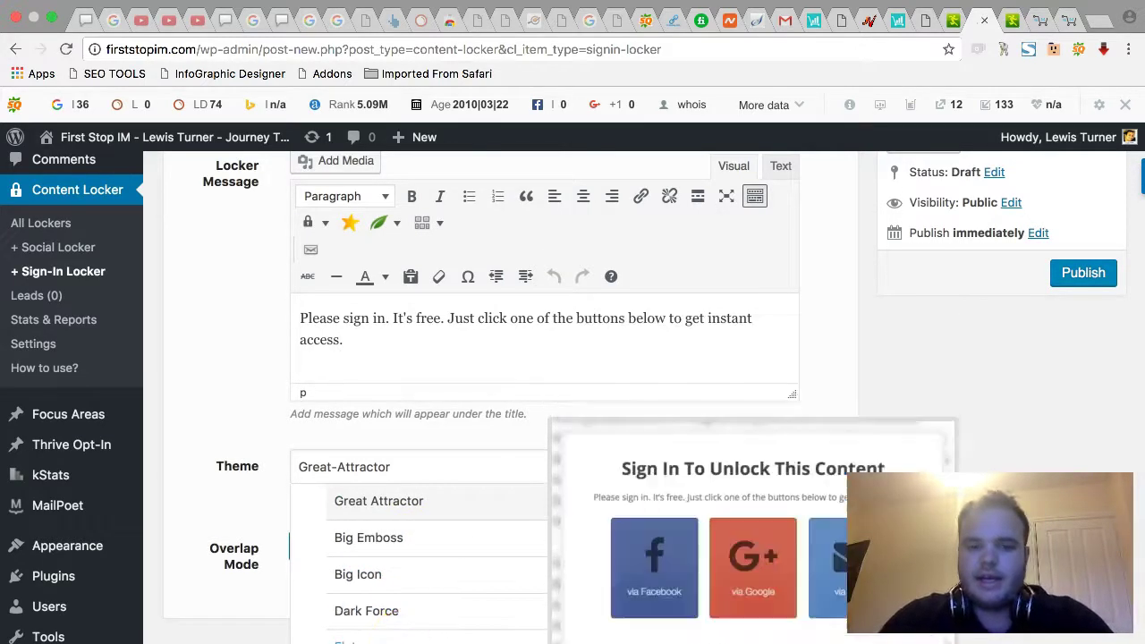
{"action": "scroll", "coordinate": [391, 591], "scroll_direction": "down", "scroll_amount": 3}
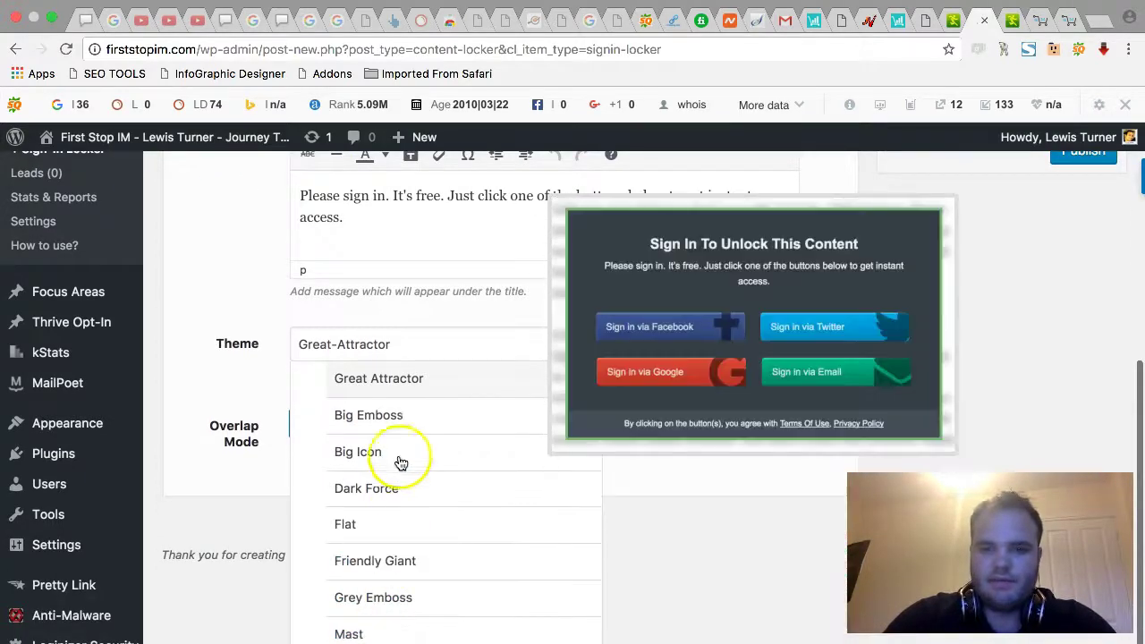
{"action": "left_click", "coordinate": [201, 363]}
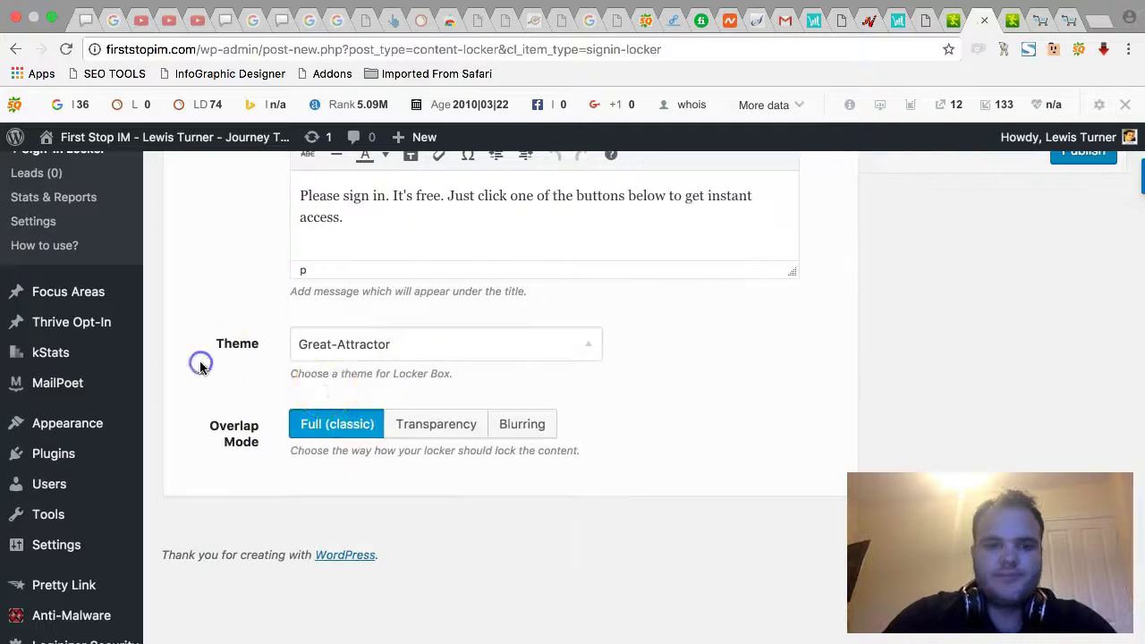
- Try the Transparency and Blurring overlap modes, check the position options, and restore Full (classic)
{"action": "left_click", "coordinate": [435, 424]}
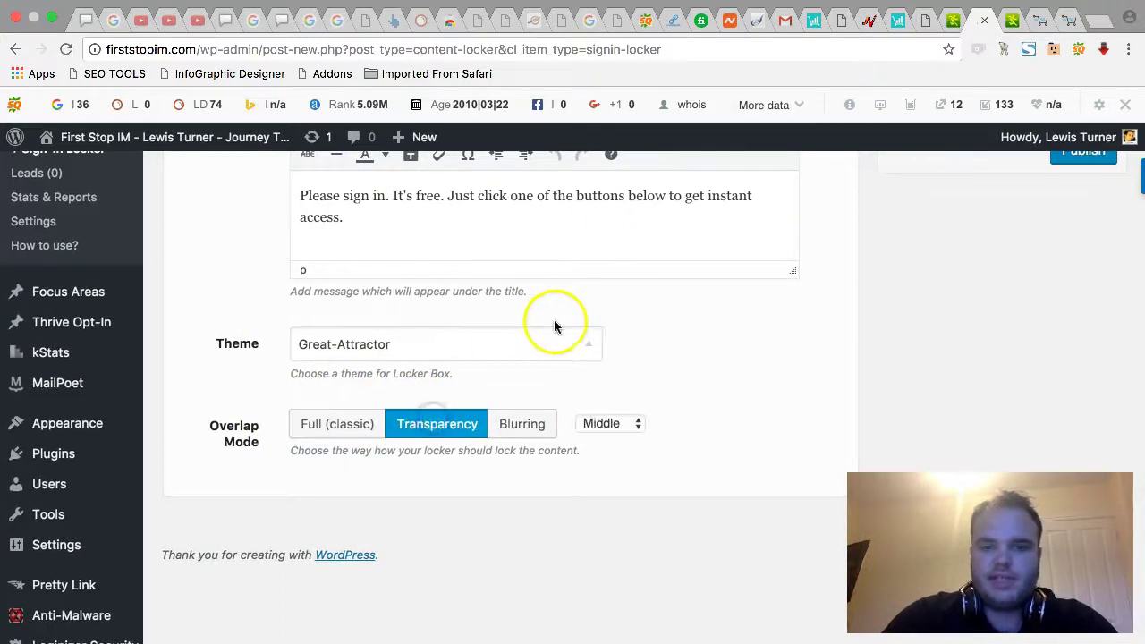
{"action": "left_click", "coordinate": [618, 423]}
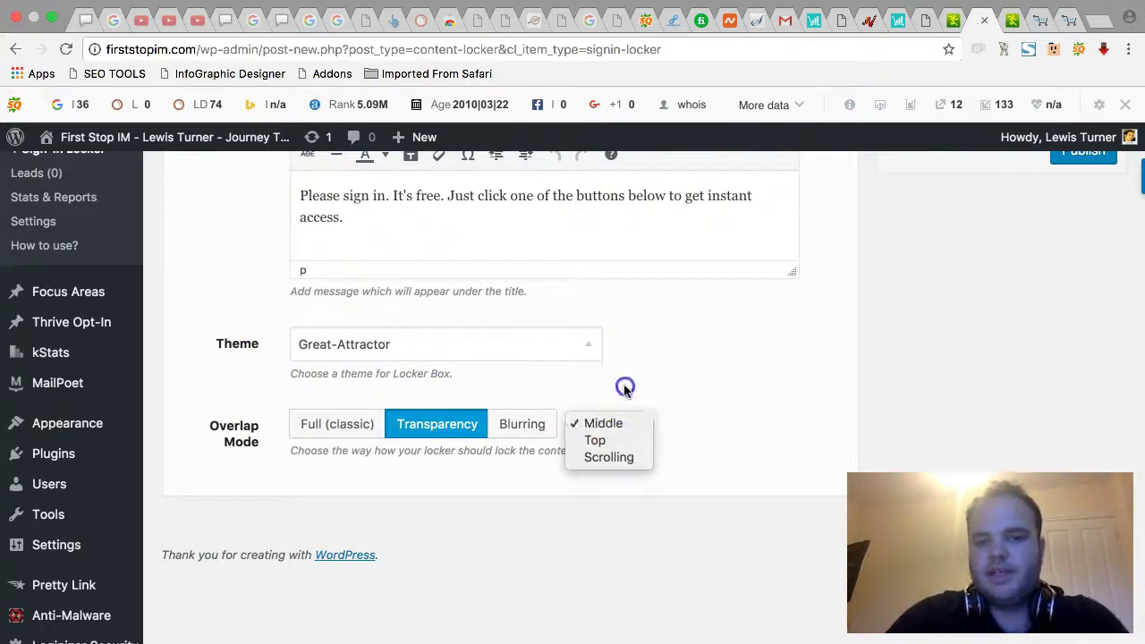
{"action": "left_click", "coordinate": [625, 385]}
{"action": "left_click", "coordinate": [523, 426]}
{"action": "left_click", "coordinate": [348, 424]}
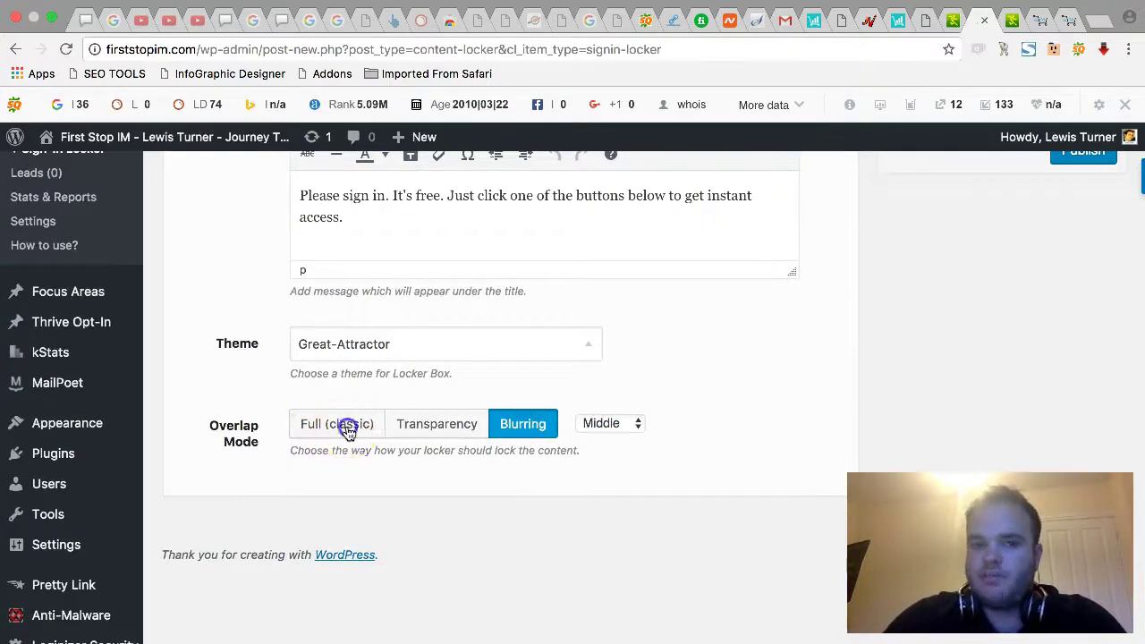
{"action": "left_click", "coordinate": [515, 430]}
{"action": "left_click", "coordinate": [325, 432]}
- Show the sign-in locker's theme choices once more and keep Great-Attractor selected
{"action": "left_click", "coordinate": [502, 347]}
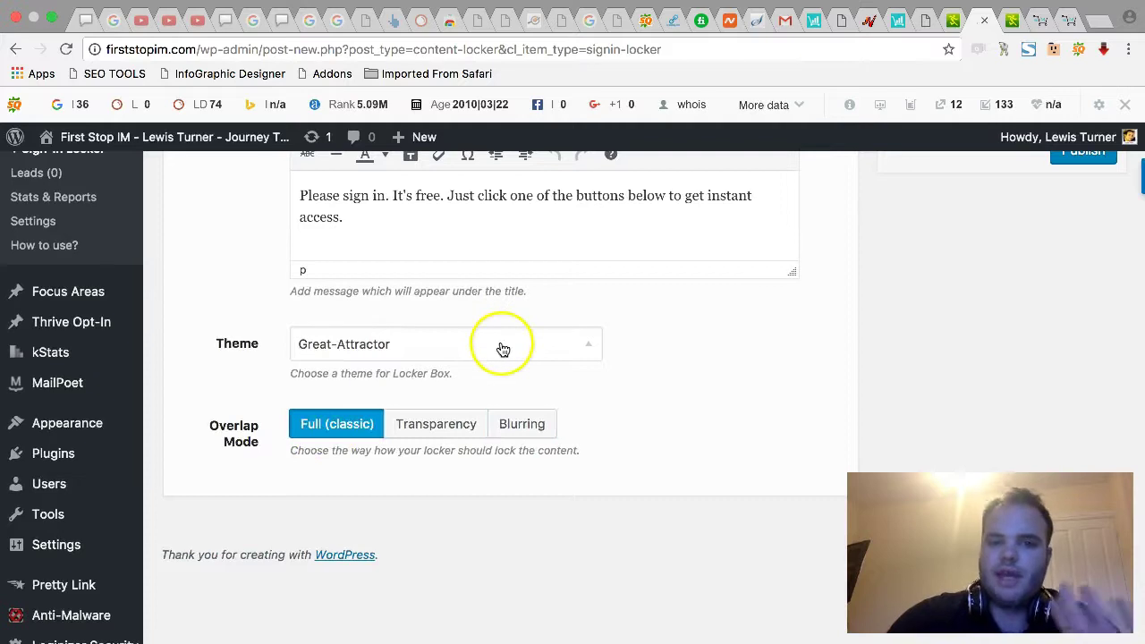
{"action": "left_click", "coordinate": [502, 349]}
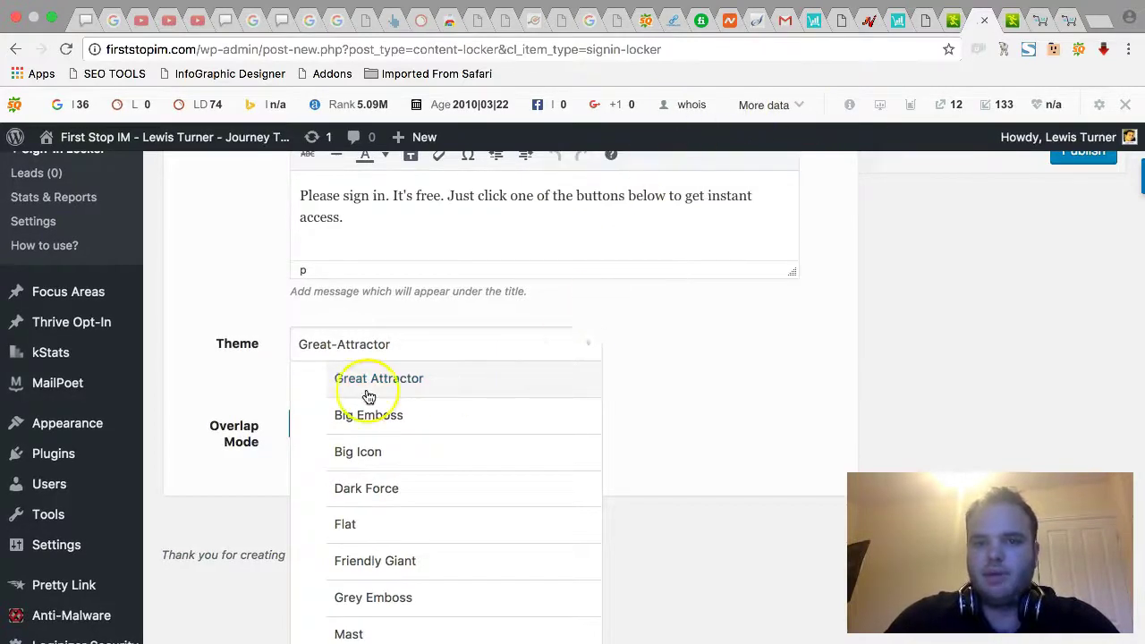
{"action": "left_click", "coordinate": [674, 428]}
- Review the sign-in locker's Visibility settings and its Advance settings
{"action": "scroll", "coordinate": [674, 427], "scroll_direction": "up", "scroll_amount": 6}
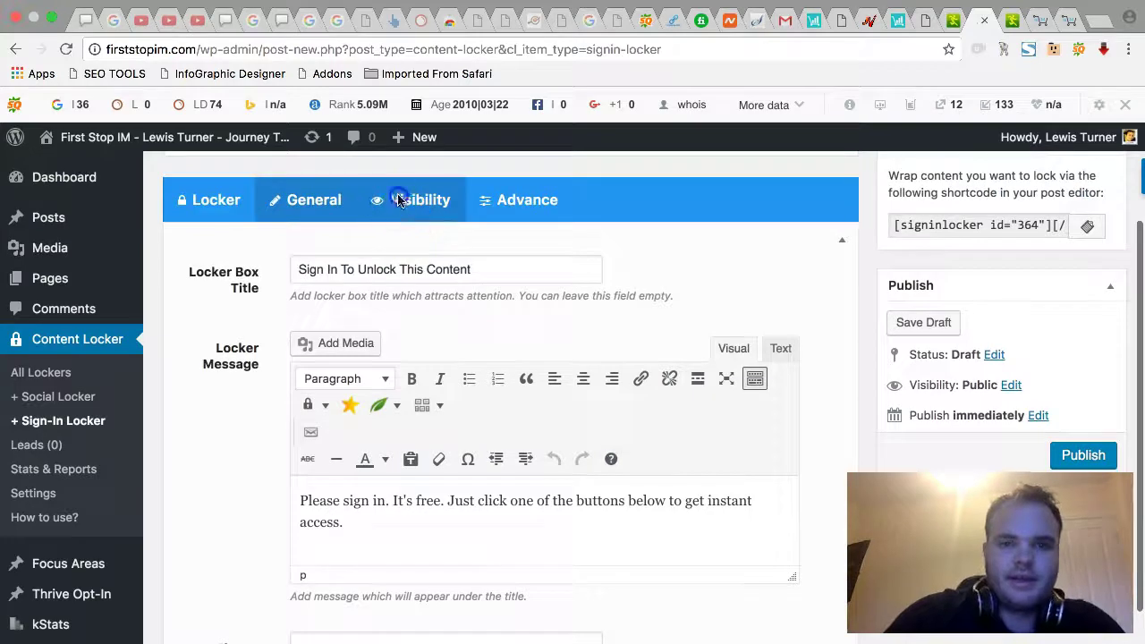
{"action": "left_click", "coordinate": [398, 194]}
{"action": "left_click", "coordinate": [239, 497]}
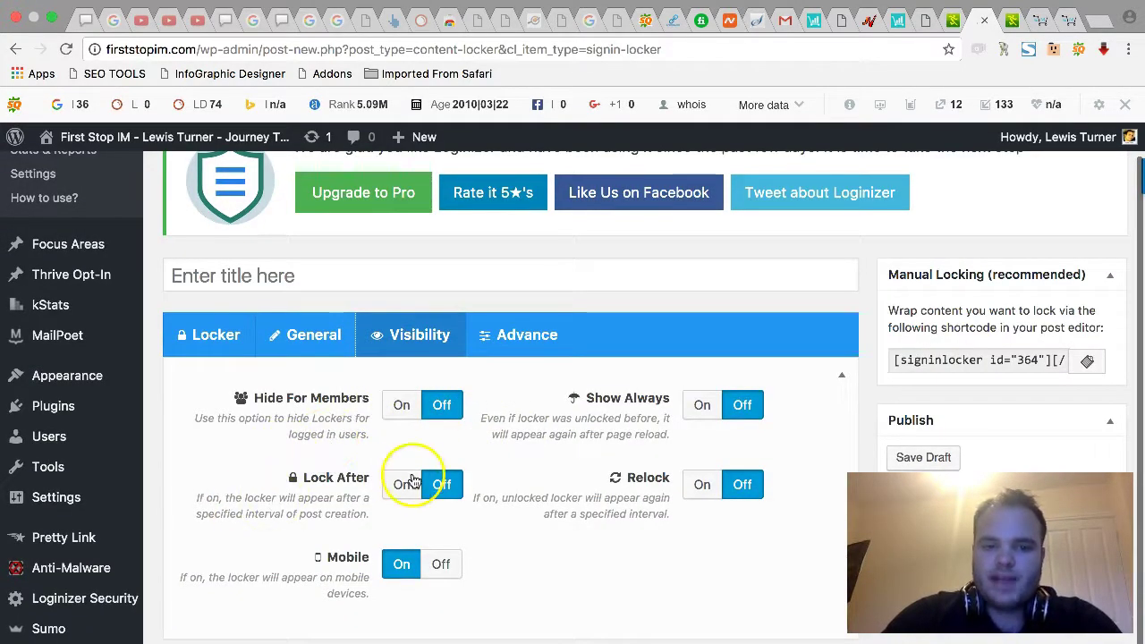
{"action": "left_click", "coordinate": [508, 354]}
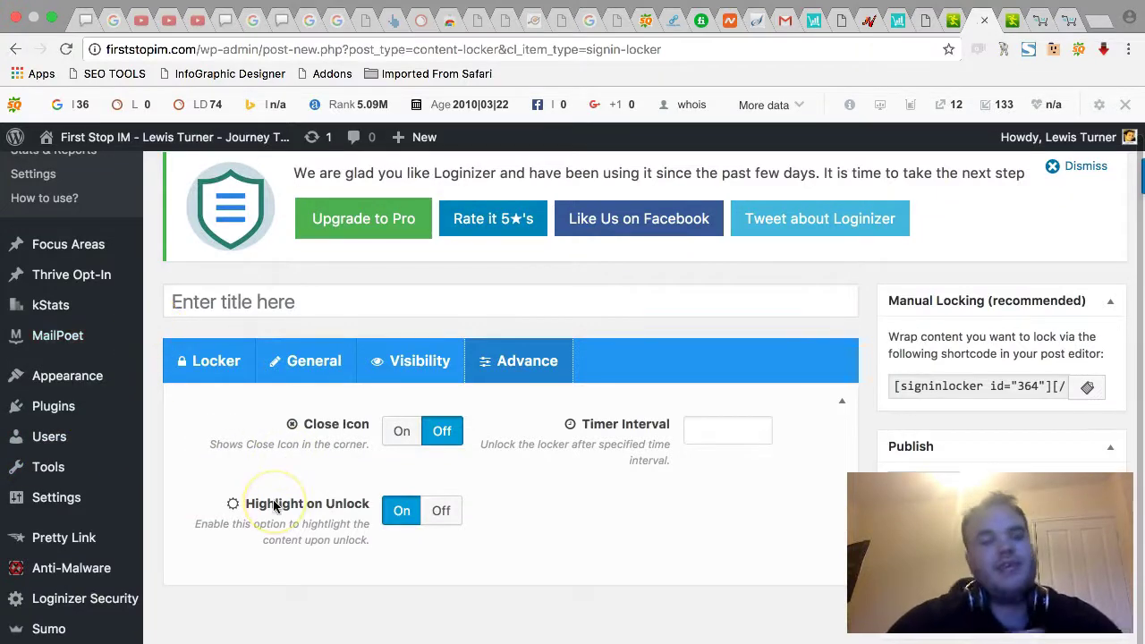
{"action": "scroll", "coordinate": [336, 454], "scroll_direction": "up", "scroll_amount": 2}
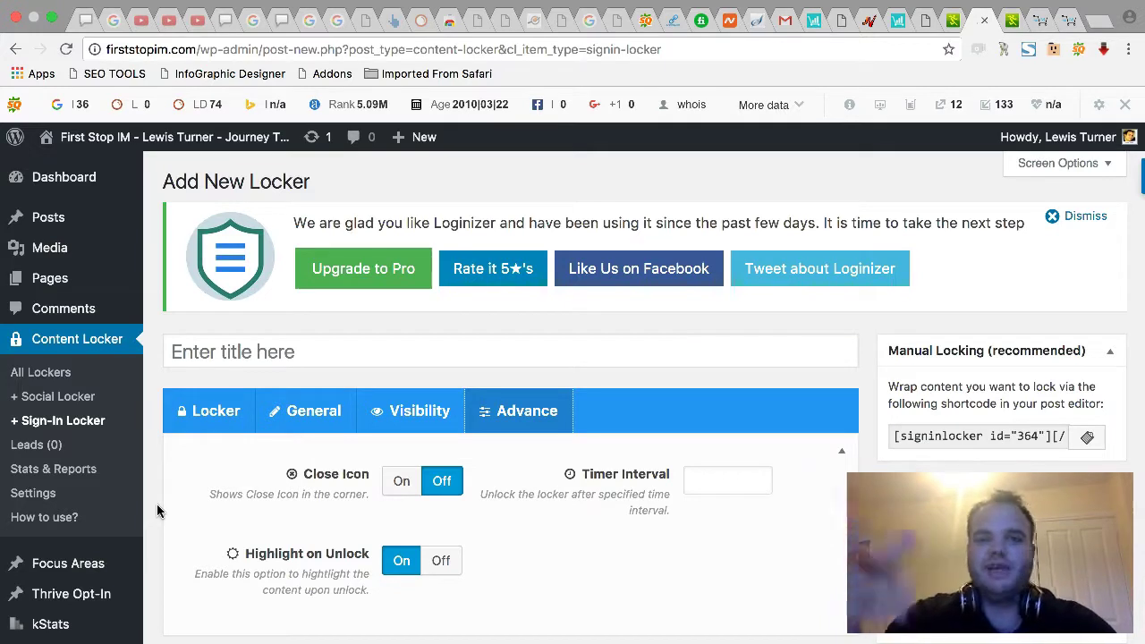
- Open Content Locker's Stats & Reports page, glance at the MyThemeShop order review for Content Locker Pro, and return to the reports
{"action": "left_click", "coordinate": [47, 472]}
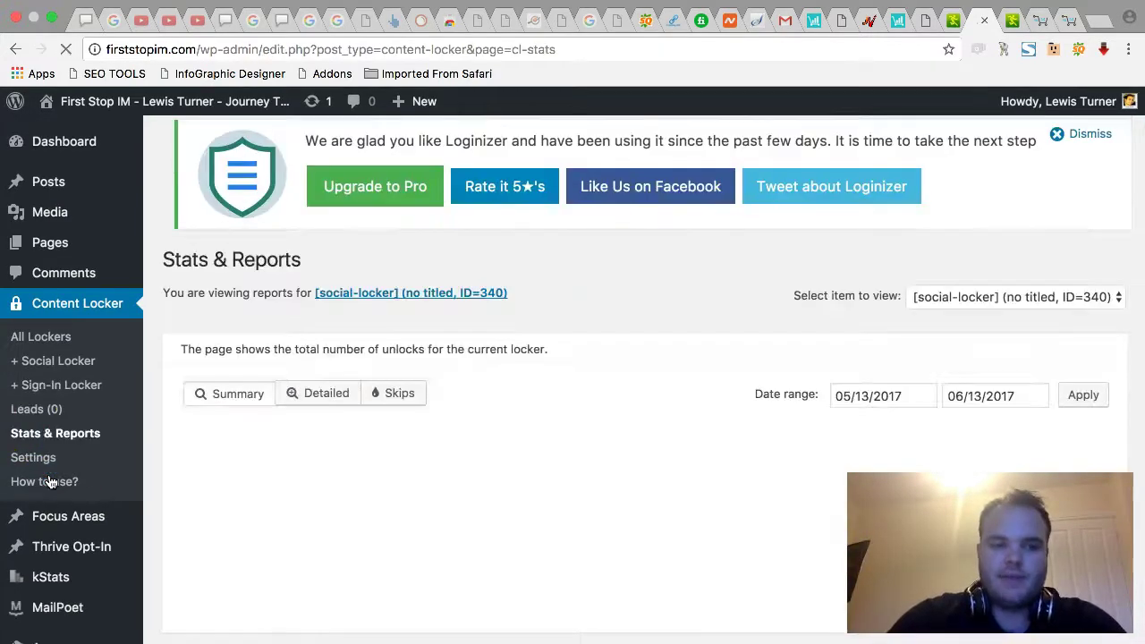
{"action": "left_click", "coordinate": [156, 476]}
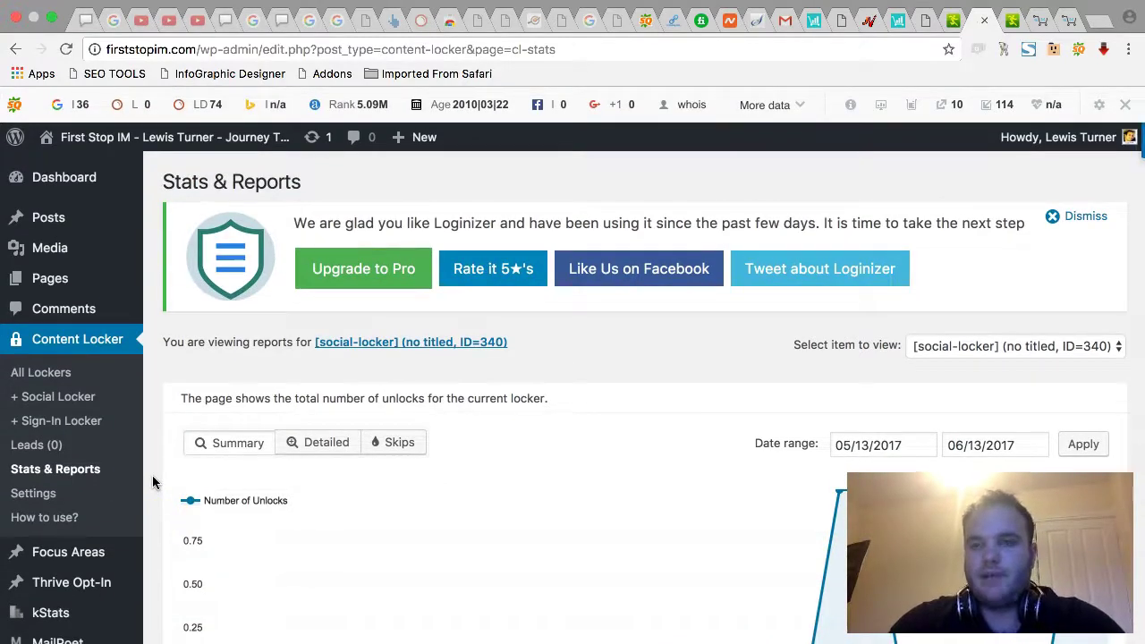
{"action": "left_click", "coordinate": [1036, 24]}
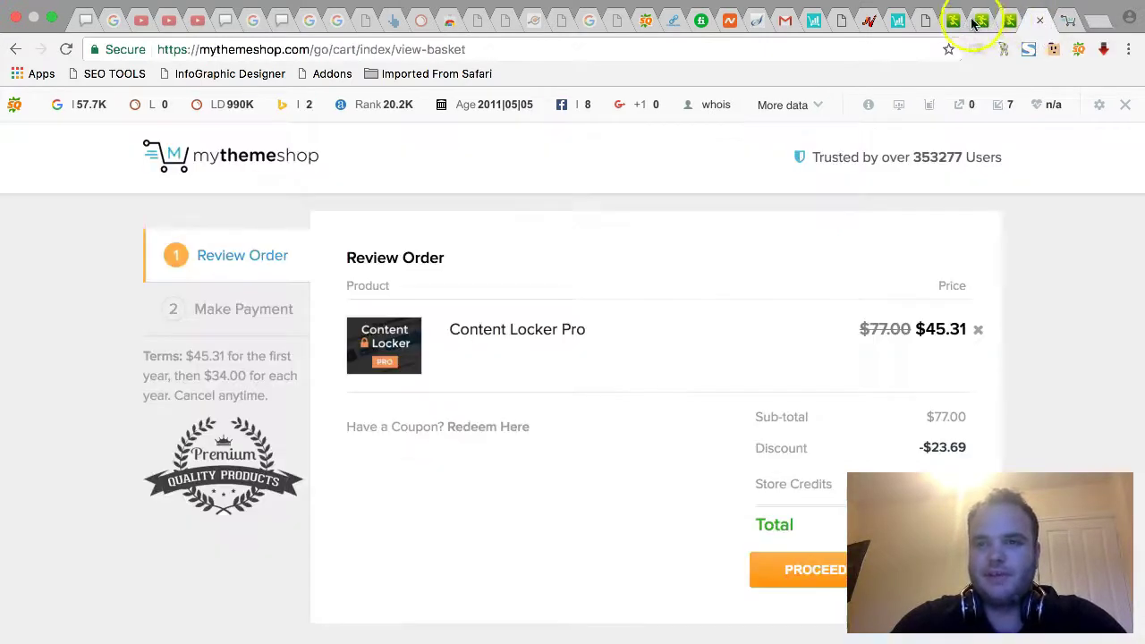
{"action": "left_click", "coordinate": [973, 23]}
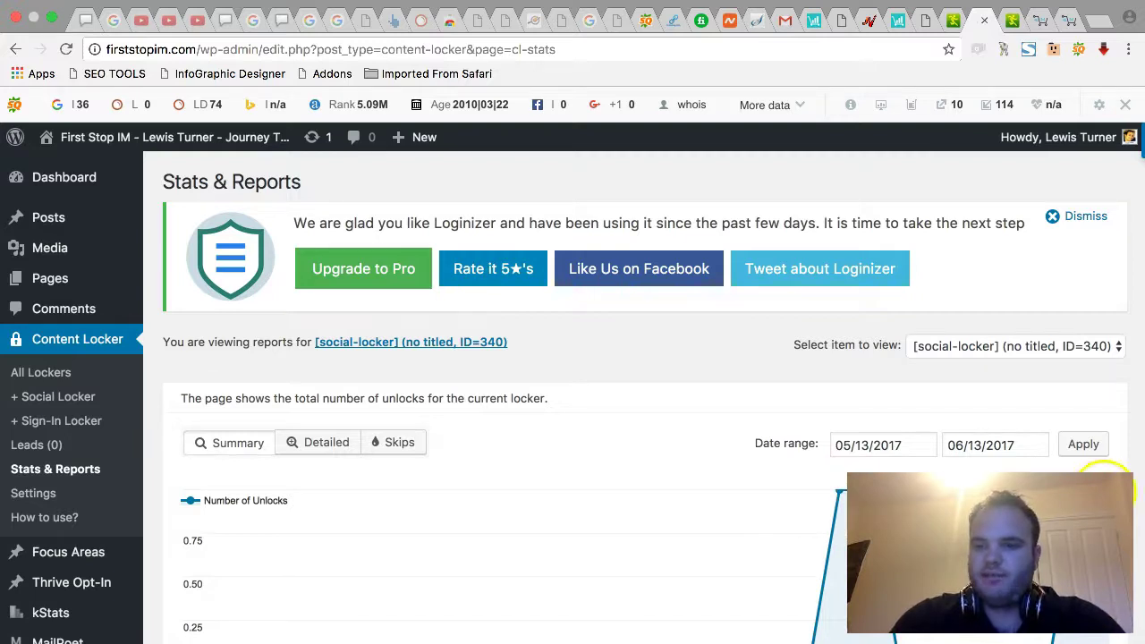
- Examine the social locker's summary chart of unlocks and the table of top-performing posts and pages
{"action": "scroll", "coordinate": [532, 544], "scroll_direction": "down", "scroll_amount": 1}
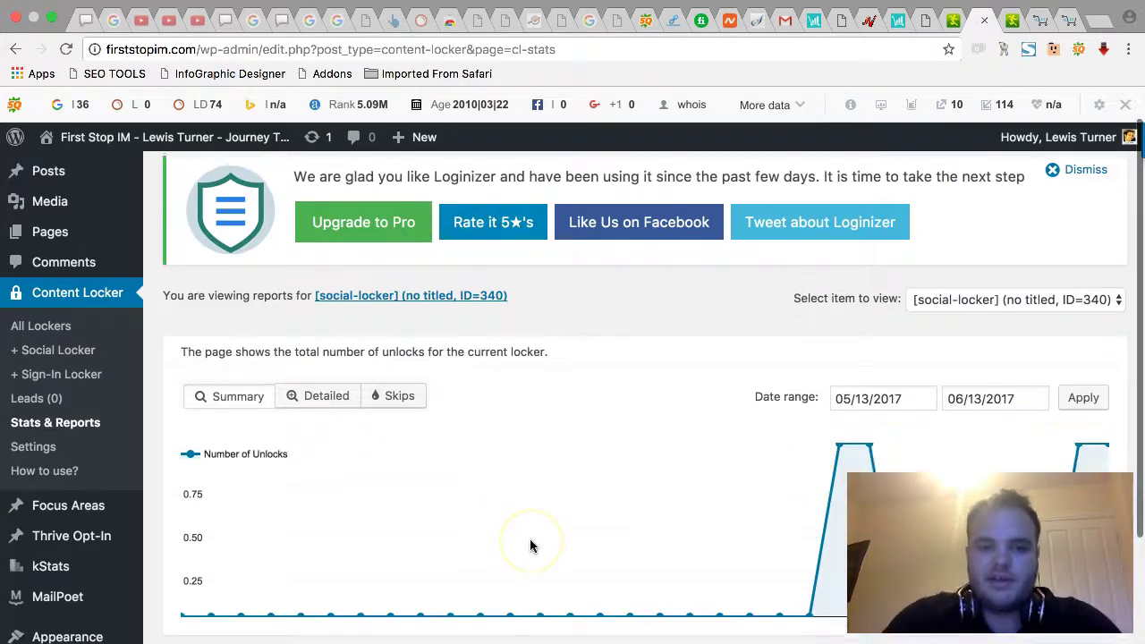
{"action": "scroll", "coordinate": [529, 542], "scroll_direction": "up", "scroll_amount": 1}
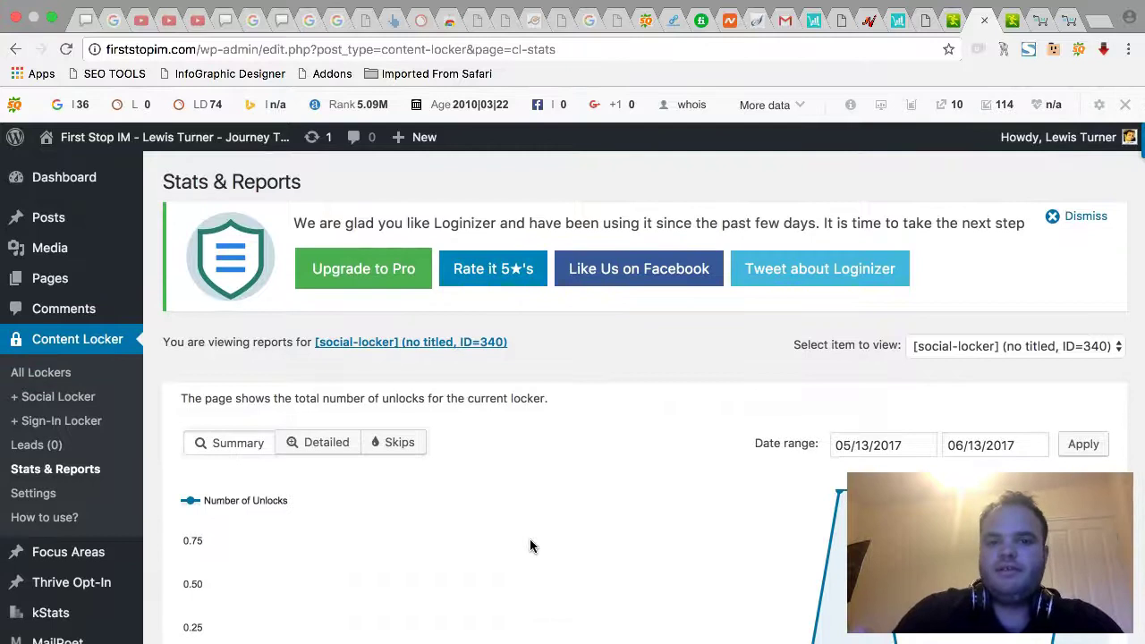
{"action": "scroll", "coordinate": [530, 544], "scroll_direction": "down", "scroll_amount": 4}
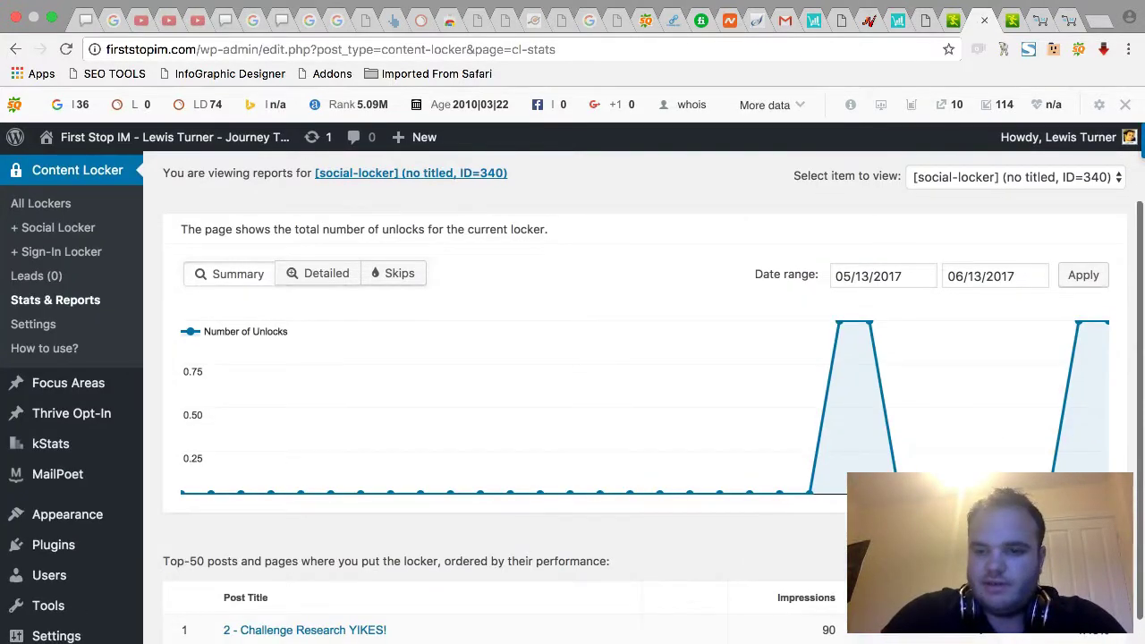
{"action": "scroll", "coordinate": [633, 519], "scroll_direction": "up", "scroll_amount": 1}
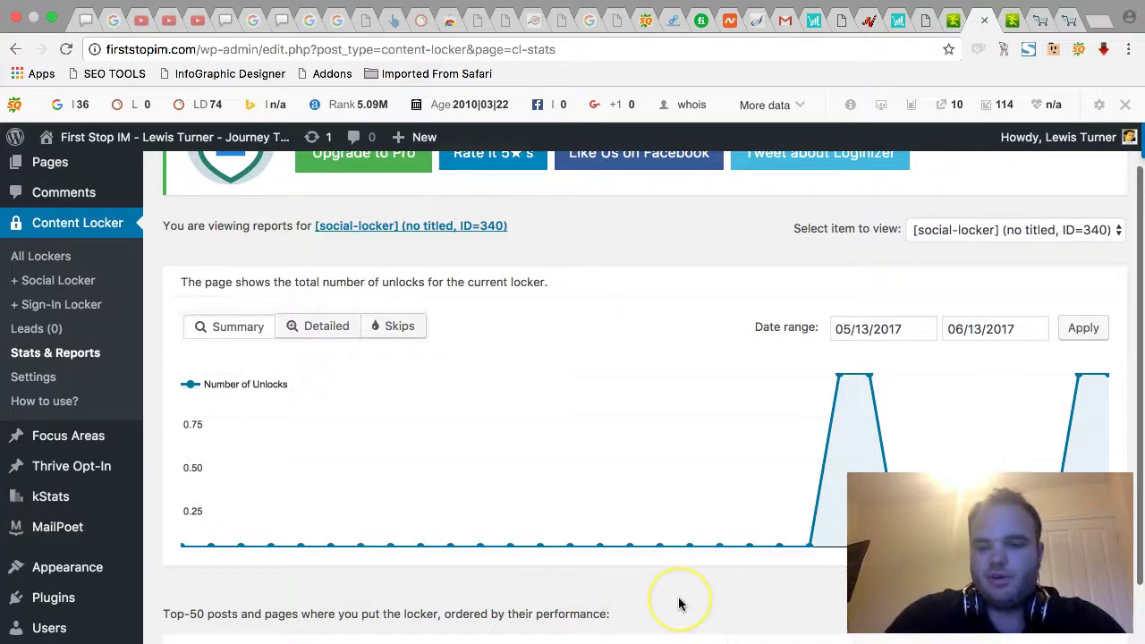
{"action": "scroll", "coordinate": [678, 604], "scroll_direction": "up", "scroll_amount": 1}
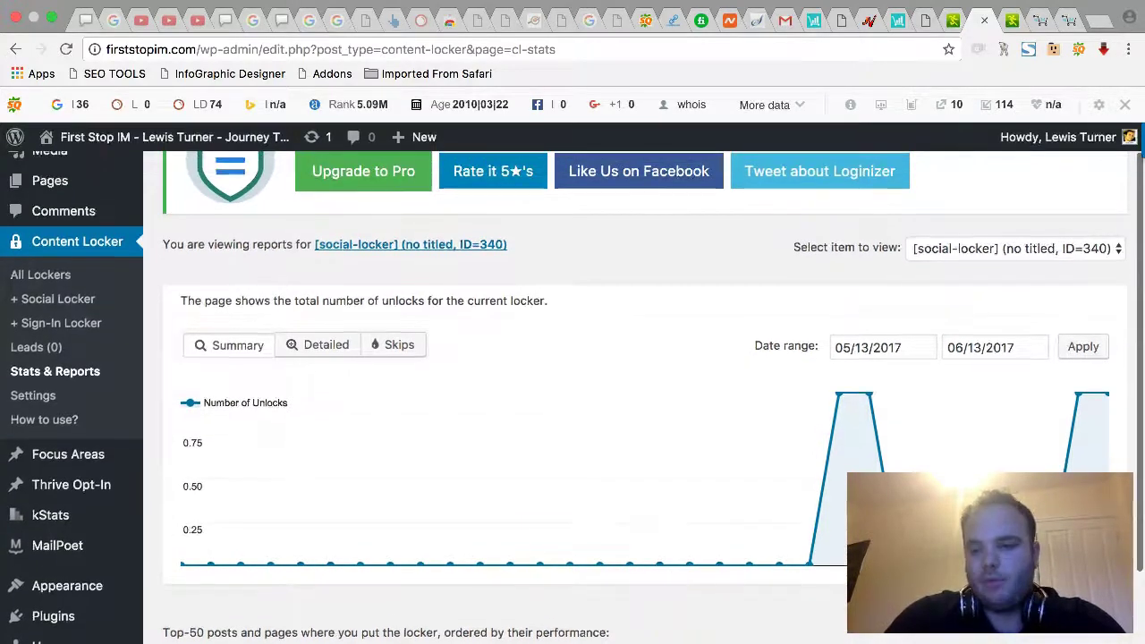
{"action": "scroll", "coordinate": [644, 403], "scroll_direction": "down", "scroll_amount": 1}
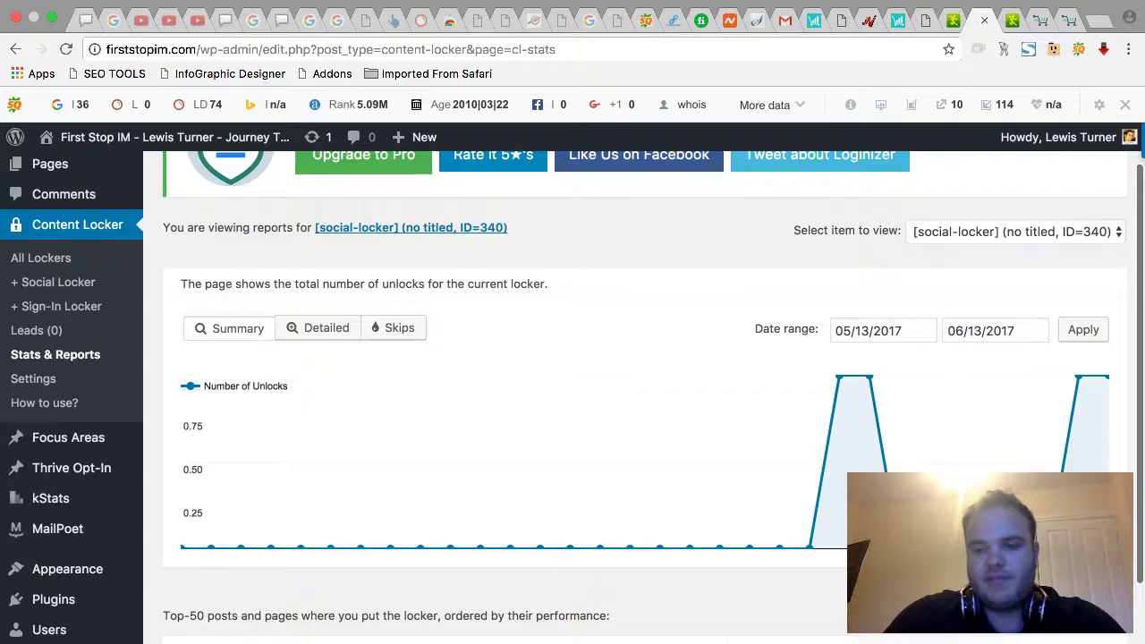
{"action": "scroll", "coordinate": [839, 613], "scroll_direction": "up", "scroll_amount": 5}
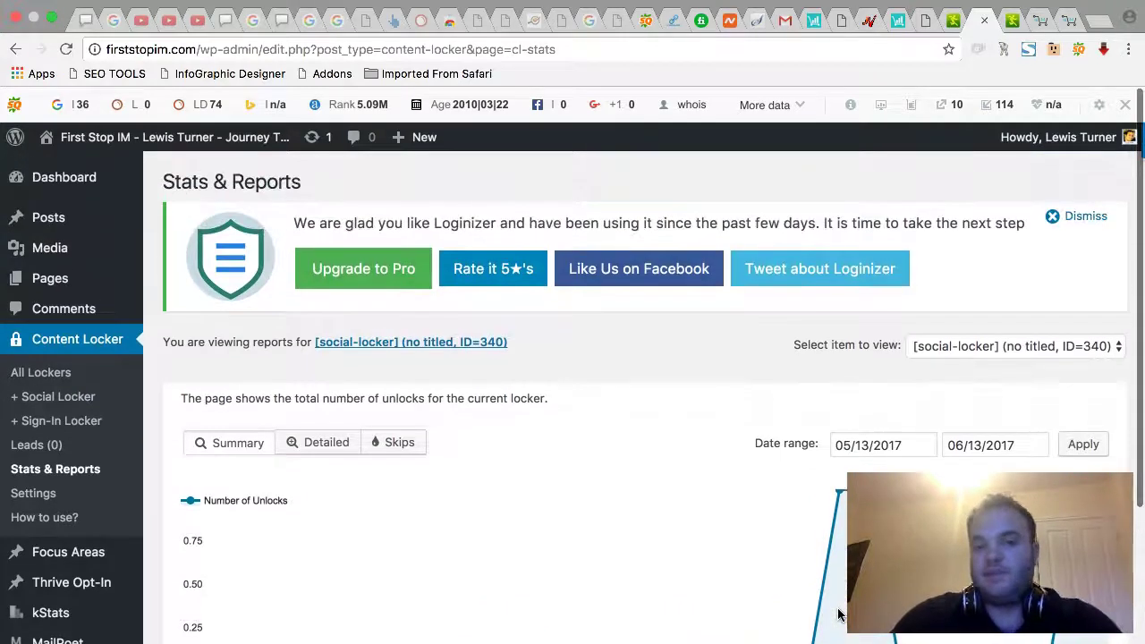
{"action": "left_click", "coordinate": [829, 476]}
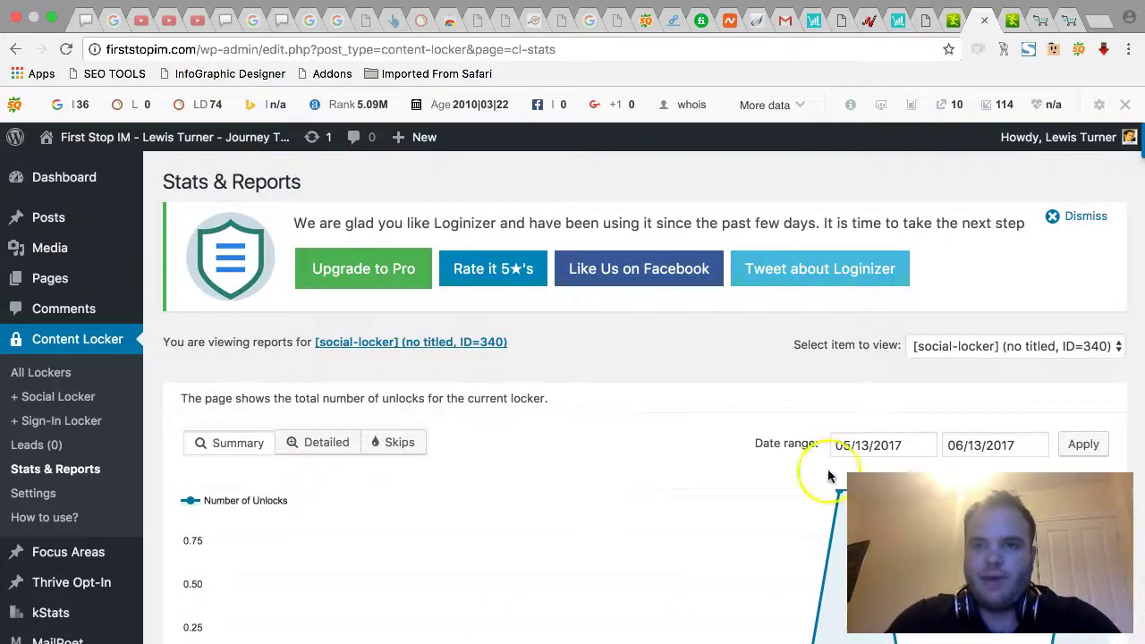
- Open twitter.com in a new browser tab and show the account's notifications
{"action": "left_click", "coordinate": [1096, 25]}
{"action": "type", "text": "twitter.com"}
{"action": "key", "text": "Return"}
{"action": "left_click", "coordinate": [222, 314]}
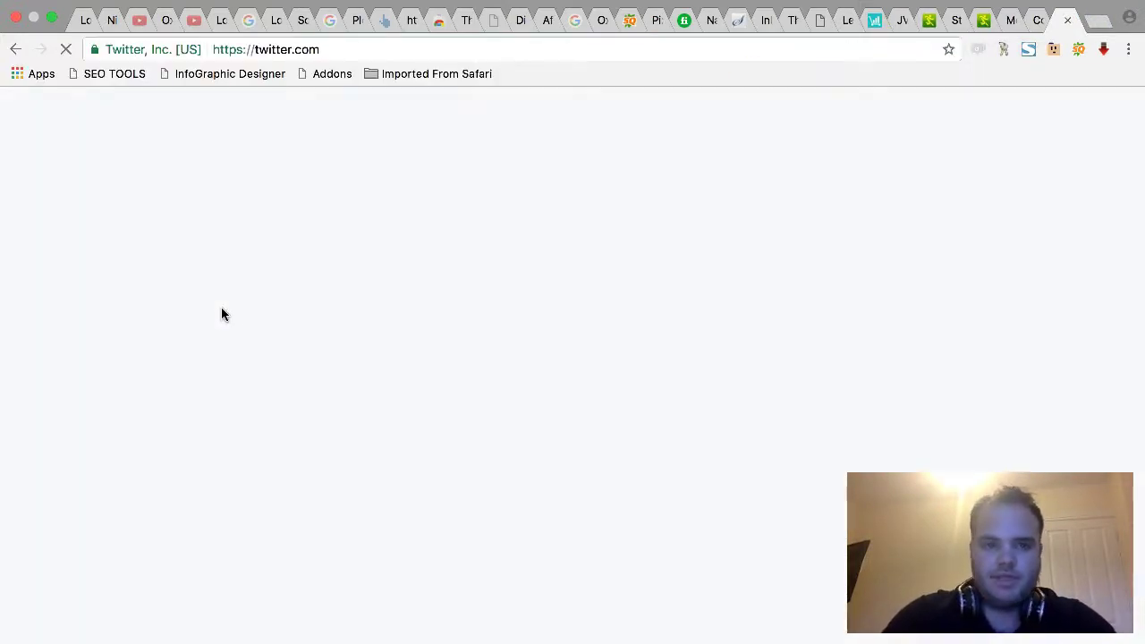
{"action": "left_click", "coordinate": [299, 313]}
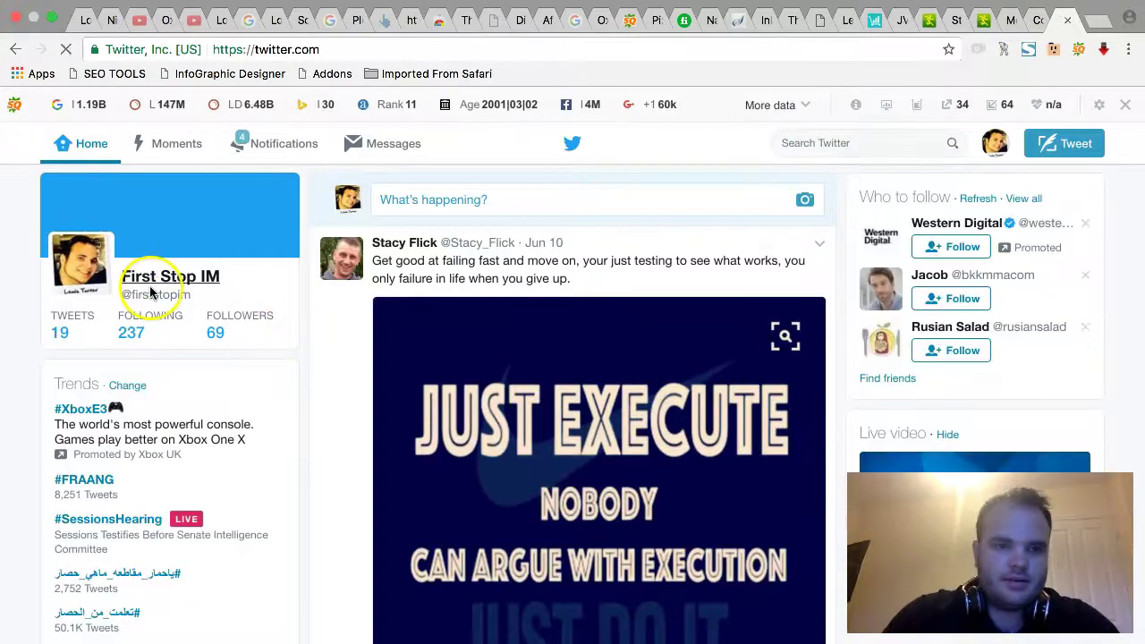
{"action": "left_click", "coordinate": [279, 145]}
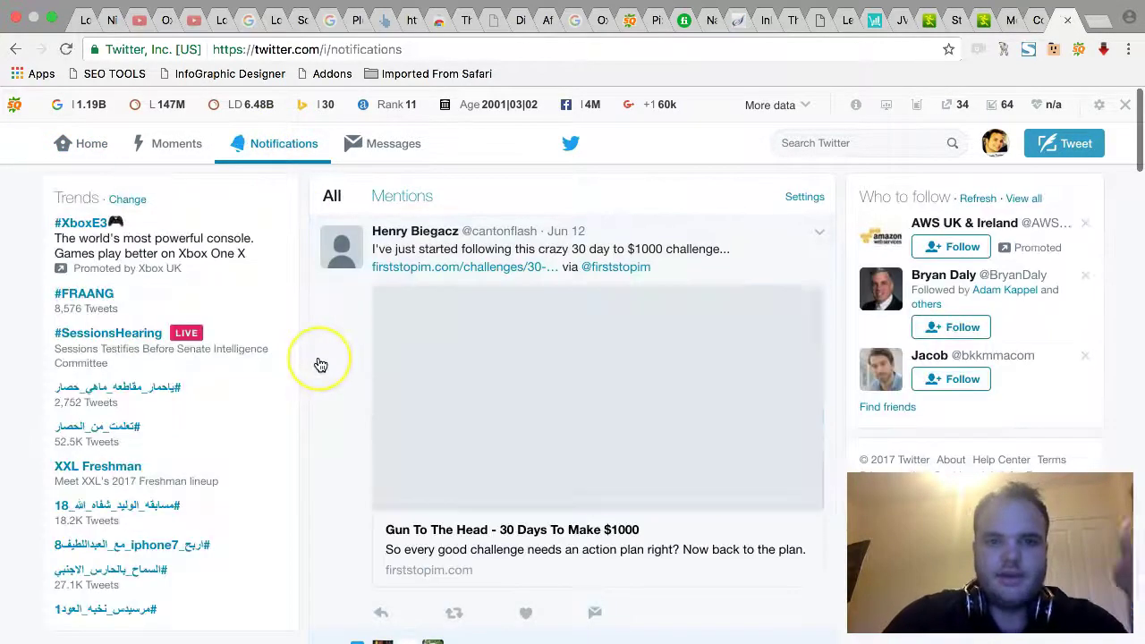
- Follow the account whose Jun 12 tweet shares the 30 day to $1000 challenge
{"action": "scroll", "coordinate": [321, 366], "scroll_direction": "down", "scroll_amount": 1}
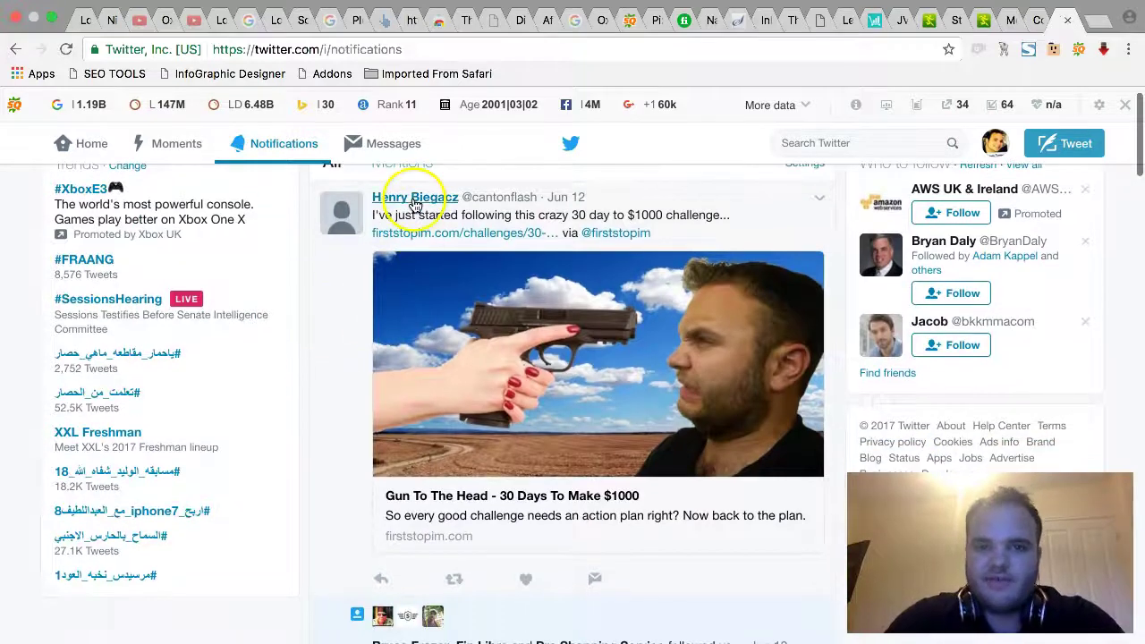
{"action": "mouse_move", "coordinate": [415, 205]}
{"action": "left_click", "coordinate": [581, 331]}
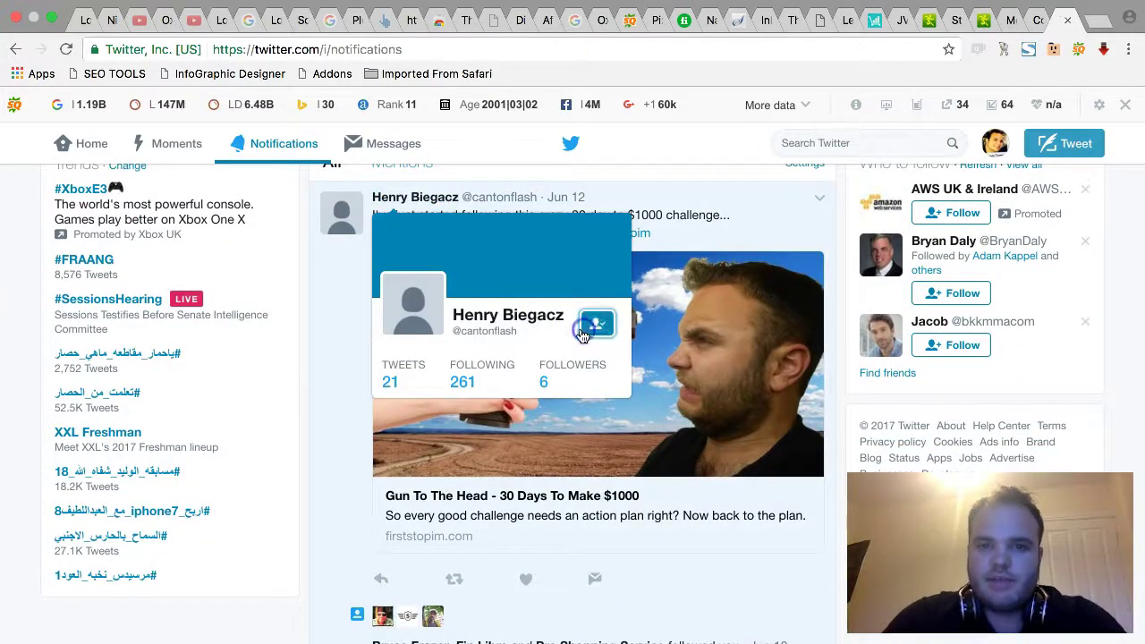
- Look through the older Twitter notifications for tweets sharing the free FB traffic guide and the 30 day to $1000 challenge
{"action": "scroll", "coordinate": [328, 396], "scroll_direction": "down", "scroll_amount": 5}
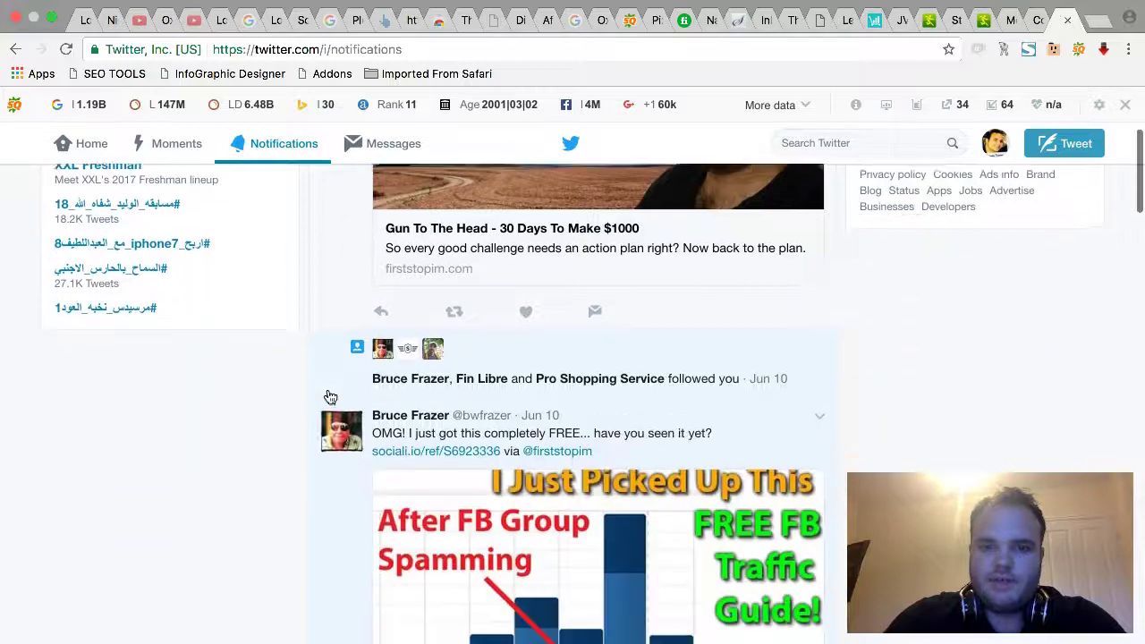
{"action": "scroll", "coordinate": [328, 396], "scroll_direction": "down", "scroll_amount": 3}
{"action": "left_click", "coordinate": [421, 257]}
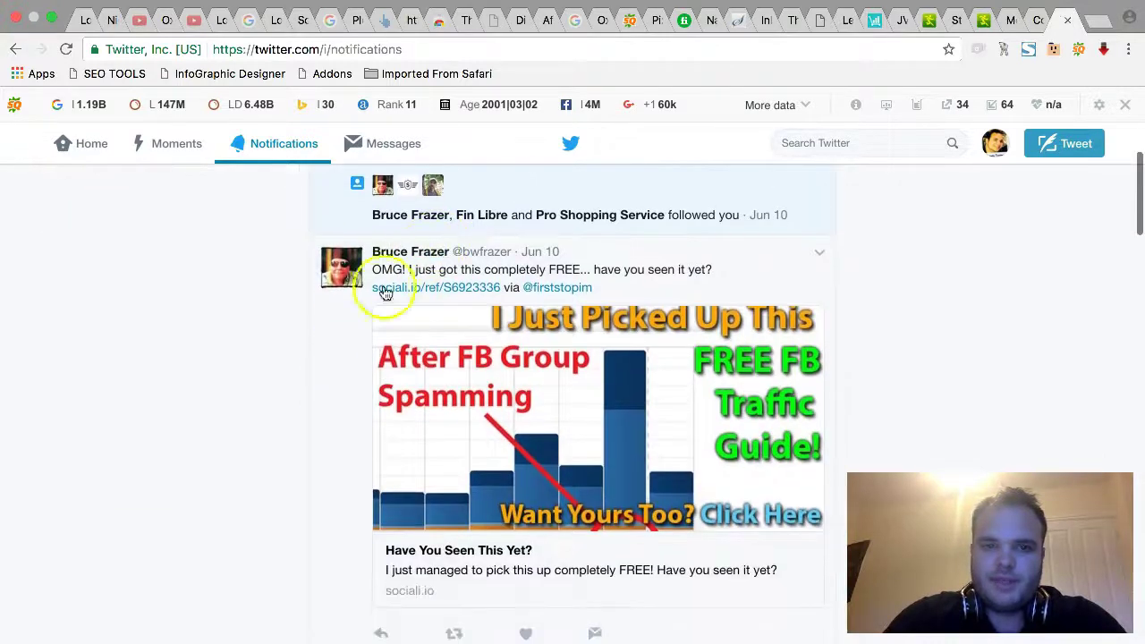
{"action": "scroll", "coordinate": [336, 436], "scroll_direction": "down", "scroll_amount": 1}
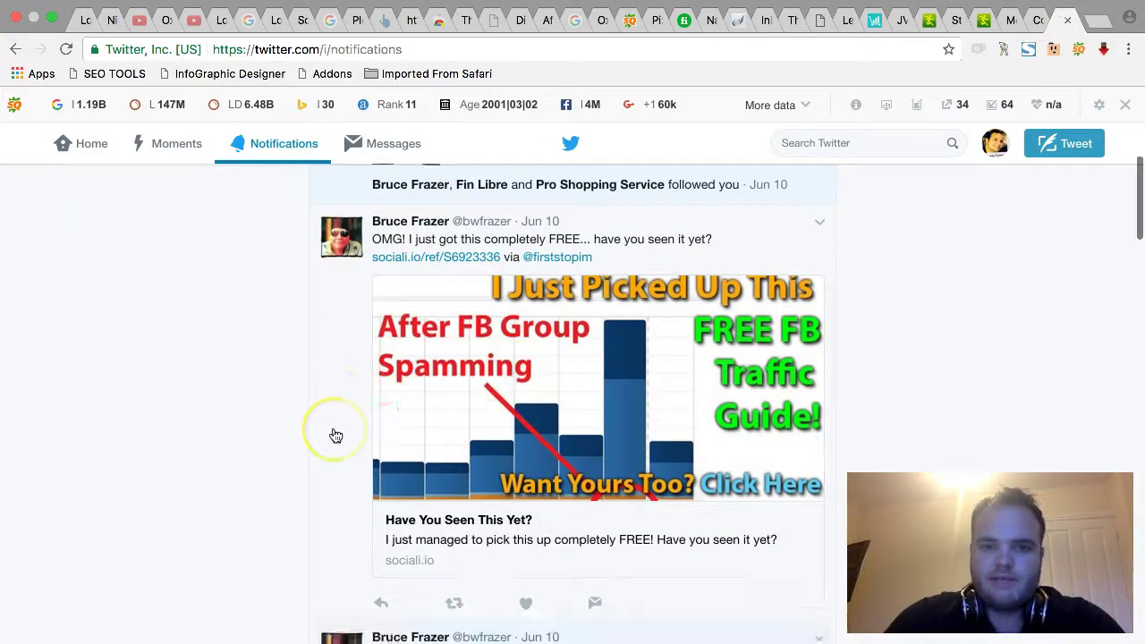
{"action": "scroll", "coordinate": [335, 436], "scroll_direction": "down", "scroll_amount": 7}
{"action": "scroll", "coordinate": [287, 430], "scroll_direction": "down", "scroll_amount": 15}
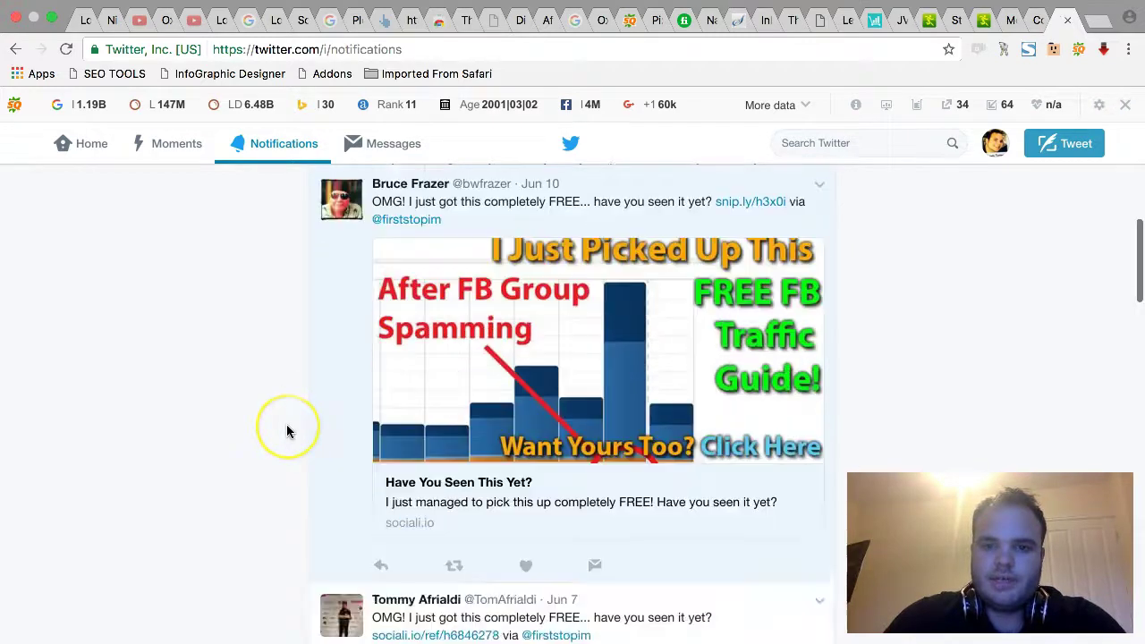
{"action": "scroll", "coordinate": [286, 432], "scroll_direction": "down", "scroll_amount": 1}
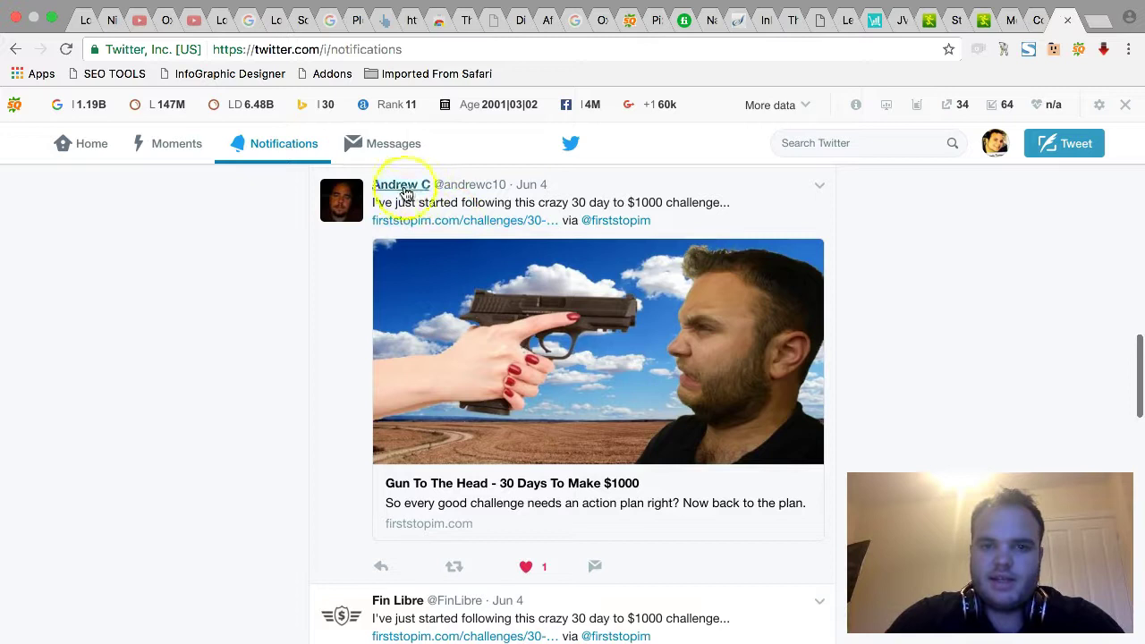
- Check the Jun 4 Twitter notifications sharing the 30 day to $1000 challenge and return to the newest notification
{"action": "scroll", "coordinate": [314, 358], "scroll_direction": "down", "scroll_amount": 7}
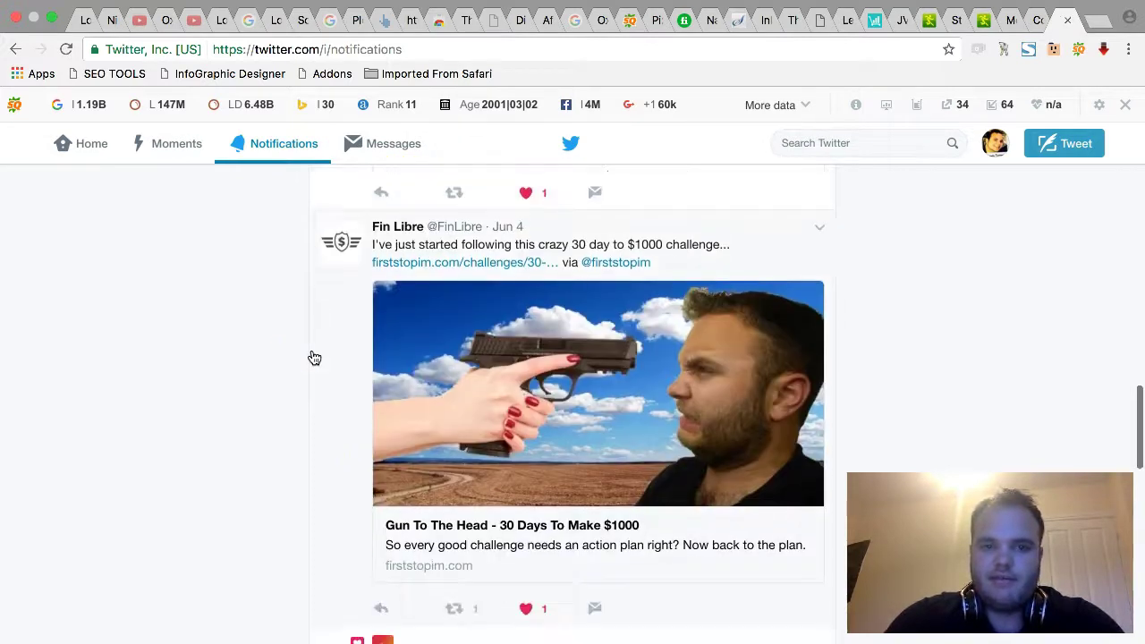
{"action": "scroll", "coordinate": [305, 417], "scroll_direction": "down", "scroll_amount": 5}
{"action": "scroll", "coordinate": [305, 417], "scroll_direction": "down", "scroll_amount": 1}
{"action": "scroll", "coordinate": [305, 418], "scroll_direction": "up", "scroll_amount": 15}
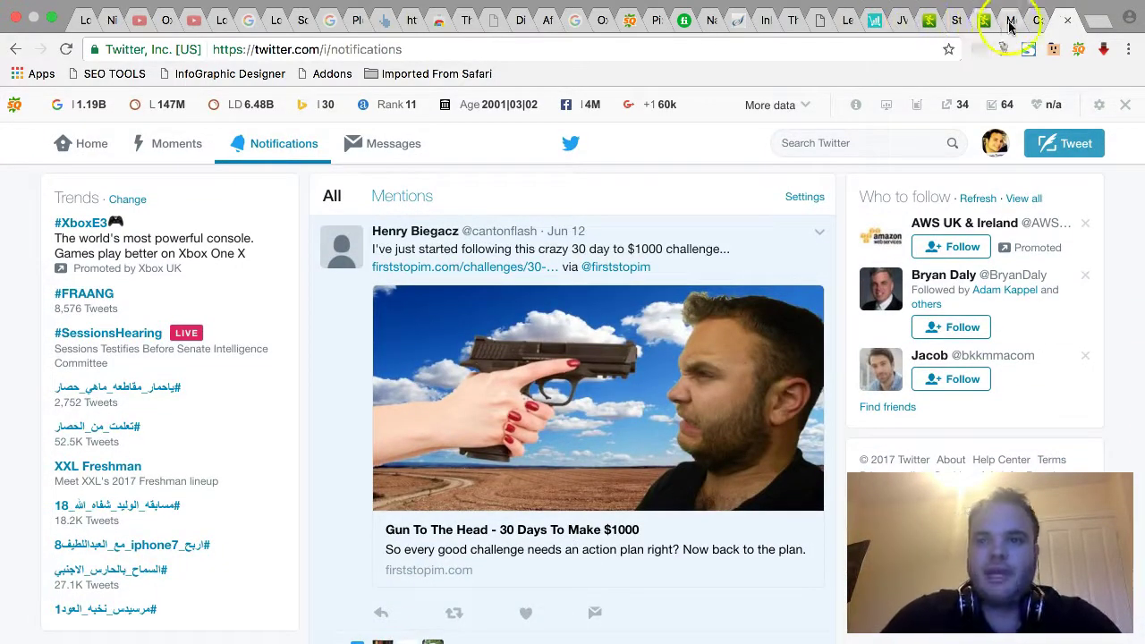
- Switch to the firststopim.com challenge research post and view the review arbitrage video offered in exchange for a share
{"action": "left_click", "coordinate": [1010, 22]}
{"action": "left_click", "coordinate": [956, 22]}
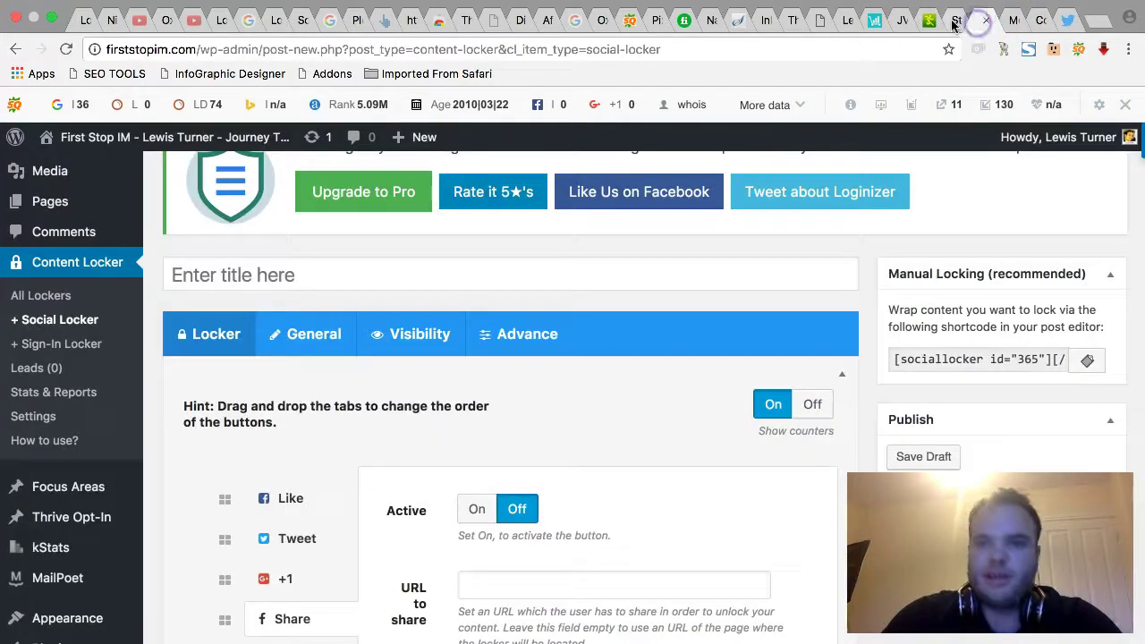
{"action": "left_click", "coordinate": [938, 24]}
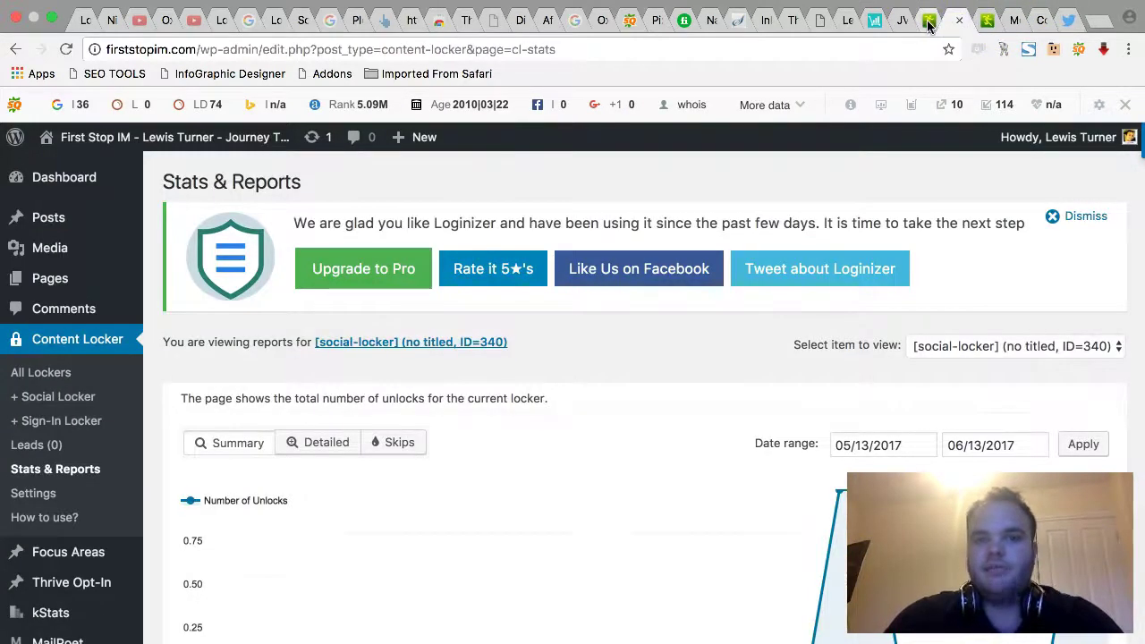
{"action": "left_click", "coordinate": [929, 23]}
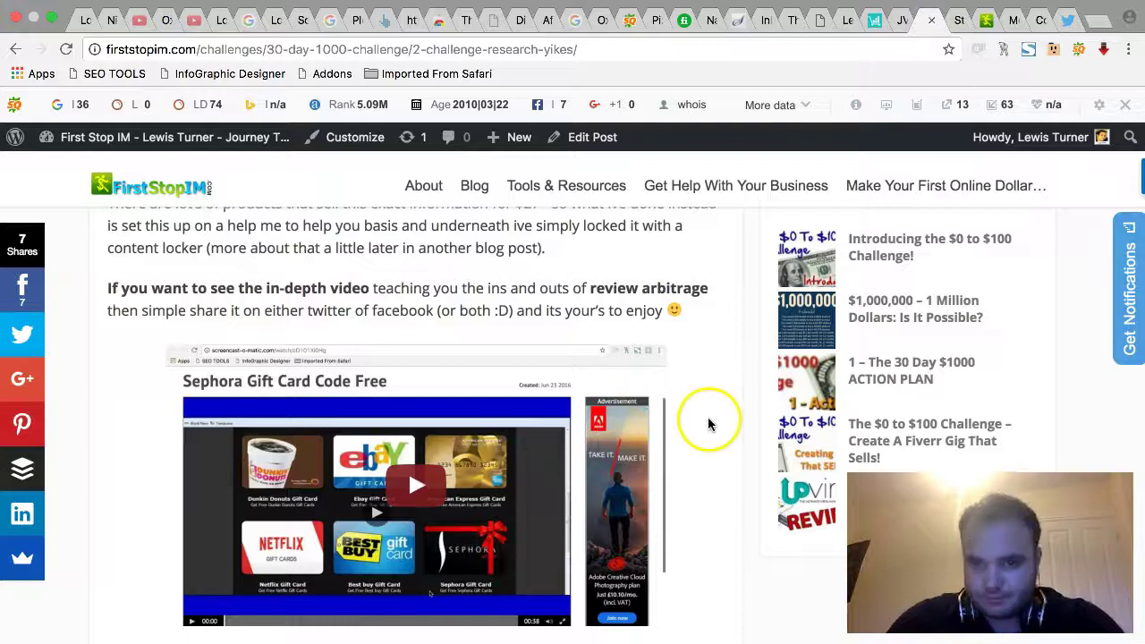
{"action": "scroll", "coordinate": [709, 424], "scroll_direction": "up", "scroll_amount": 1}
{"action": "scroll", "coordinate": [707, 421], "scroll_direction": "down", "scroll_amount": 3}
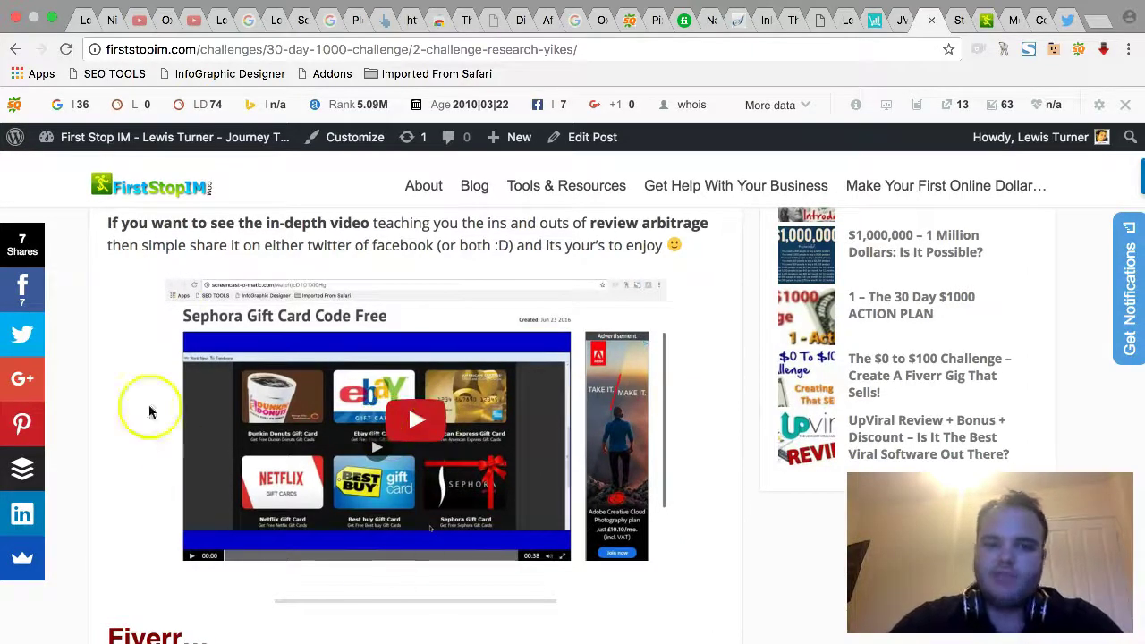
{"action": "left_click", "coordinate": [723, 449]}
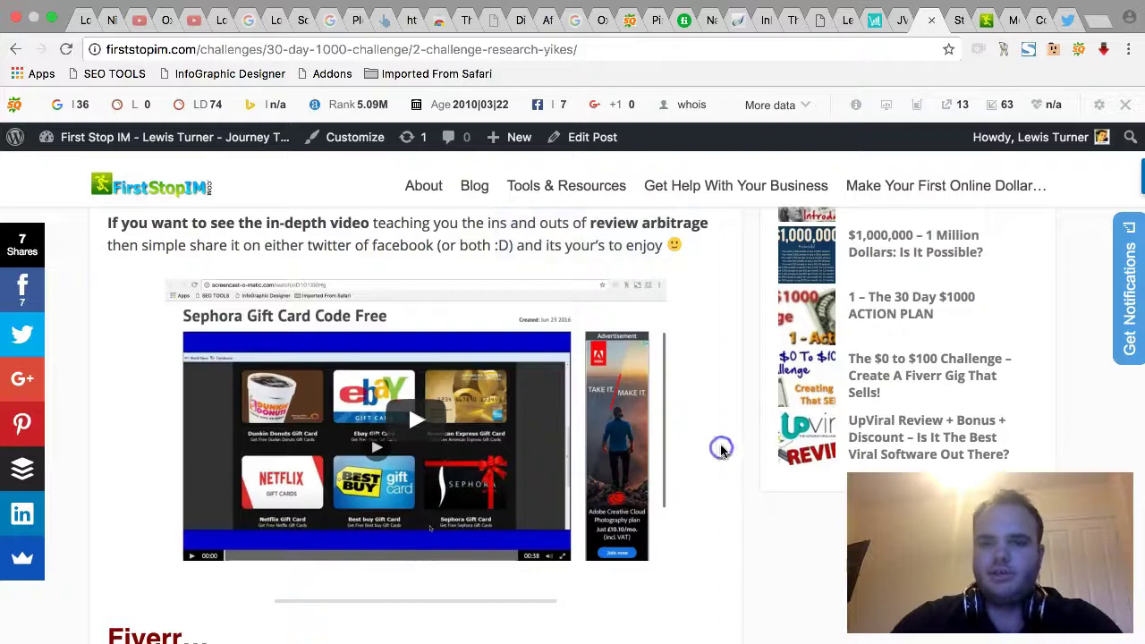
- Return to the Content Locker Pro product page on mythemeshop.com and view its title and overview section
{"action": "left_click", "coordinate": [1039, 22]}
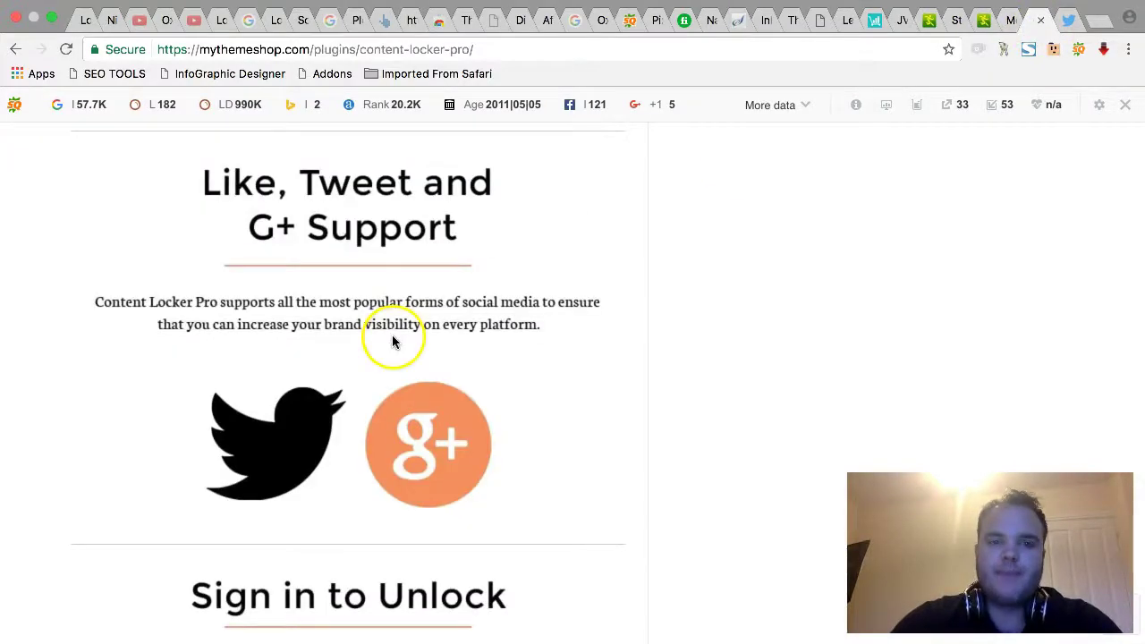
{"action": "scroll", "coordinate": [416, 558], "scroll_direction": "down", "scroll_amount": 10}
{"action": "scroll", "coordinate": [416, 552], "scroll_direction": "up", "scroll_amount": 15}
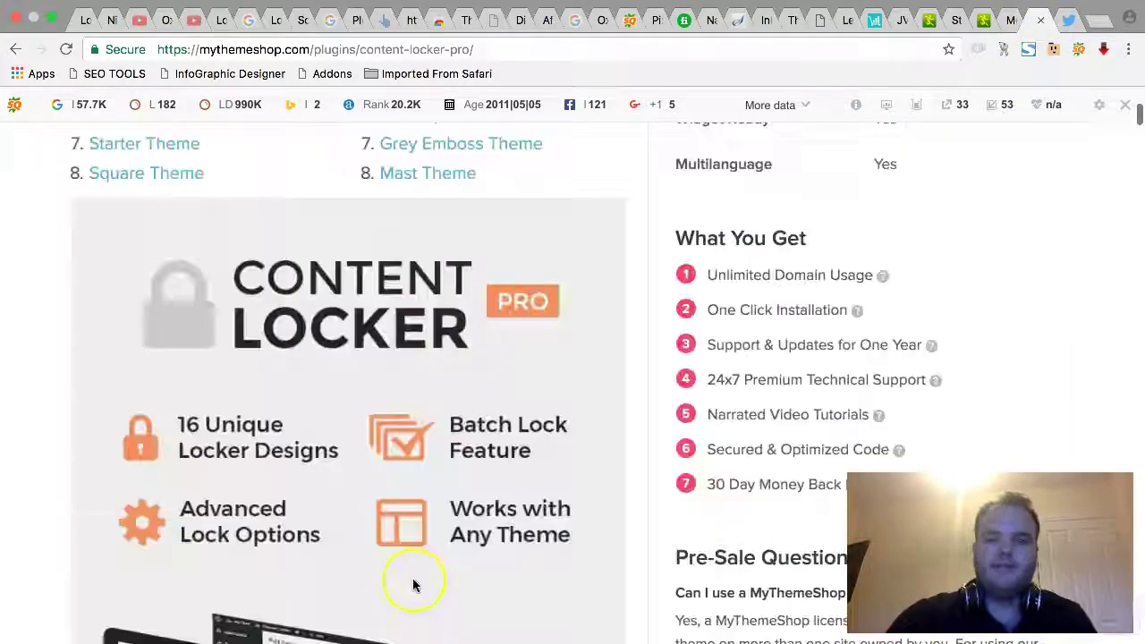
{"action": "scroll", "coordinate": [413, 585], "scroll_direction": "up", "scroll_amount": 2}
{"action": "left_click", "coordinate": [125, 501]}
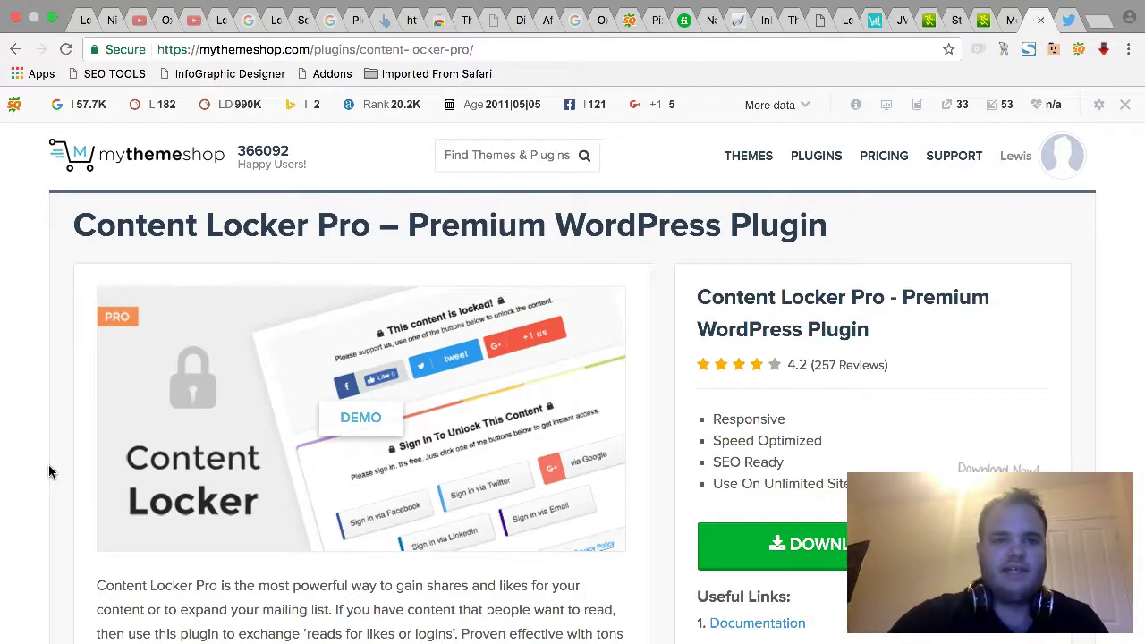
{"action": "scroll", "coordinate": [49, 472], "scroll_direction": "down", "scroll_amount": 1}
{"action": "scroll", "coordinate": [50, 471], "scroll_direction": "up", "scroll_amount": 1}
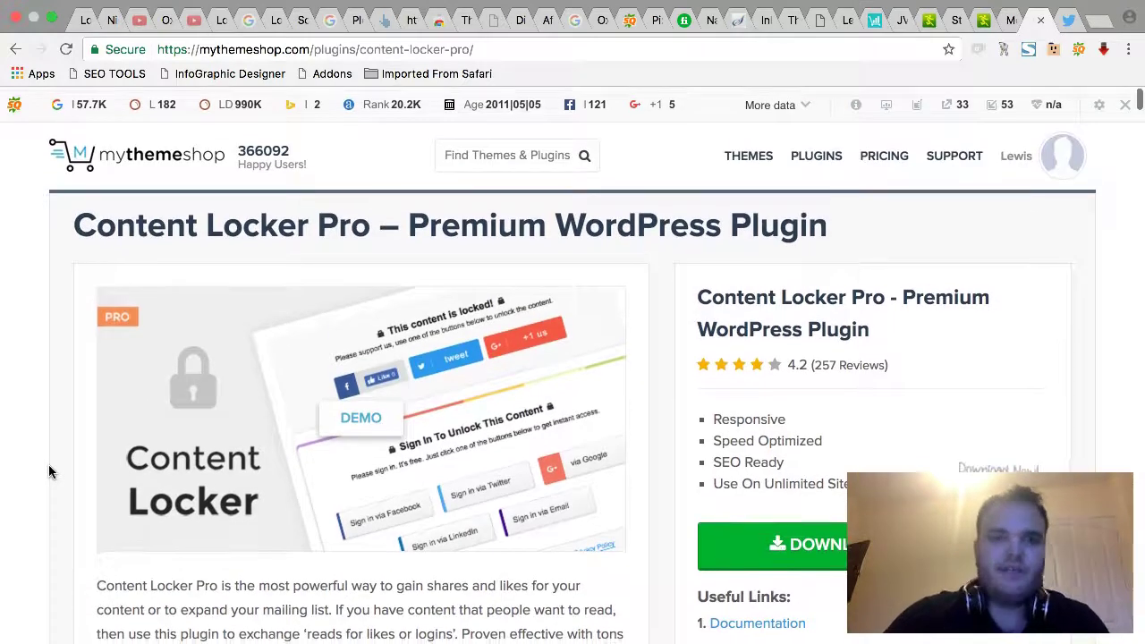
- Review the product page's theme demos, general features, locker types and social unlock methods
{"action": "scroll", "coordinate": [49, 471], "scroll_direction": "down", "scroll_amount": 10}
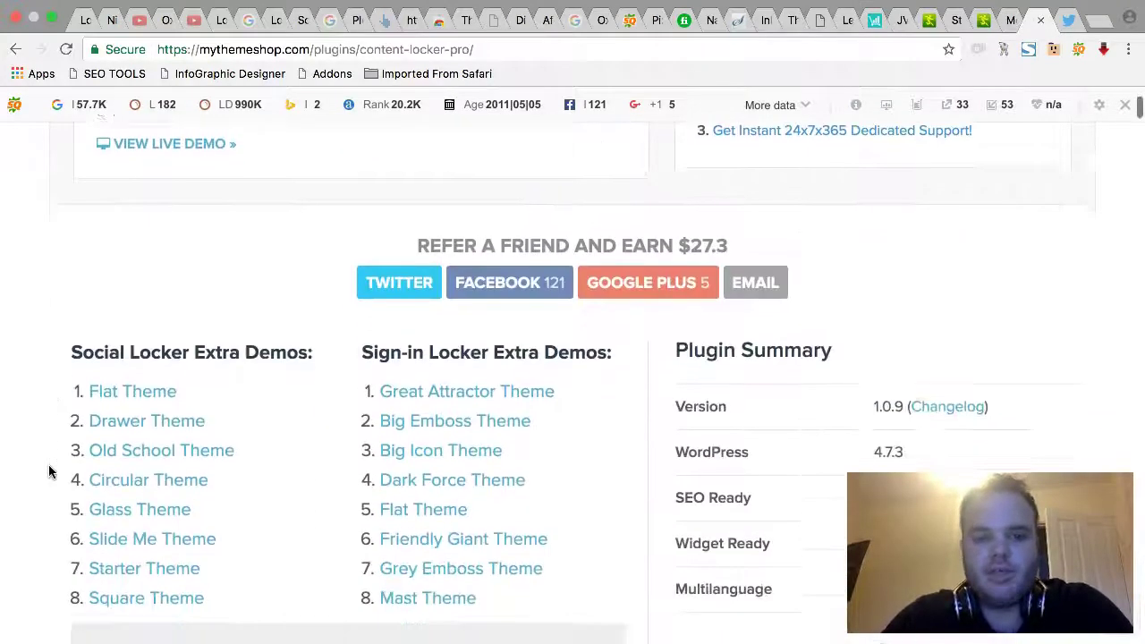
{"action": "scroll", "coordinate": [49, 472], "scroll_direction": "down", "scroll_amount": 12}
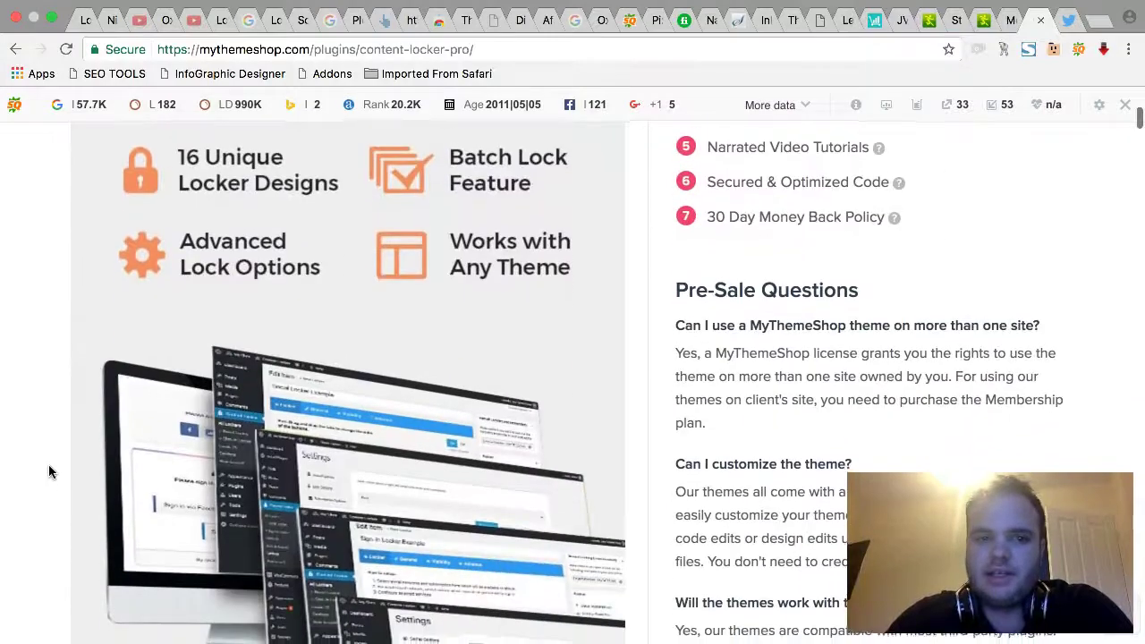
{"action": "scroll", "coordinate": [49, 472], "scroll_direction": "down", "scroll_amount": 20}
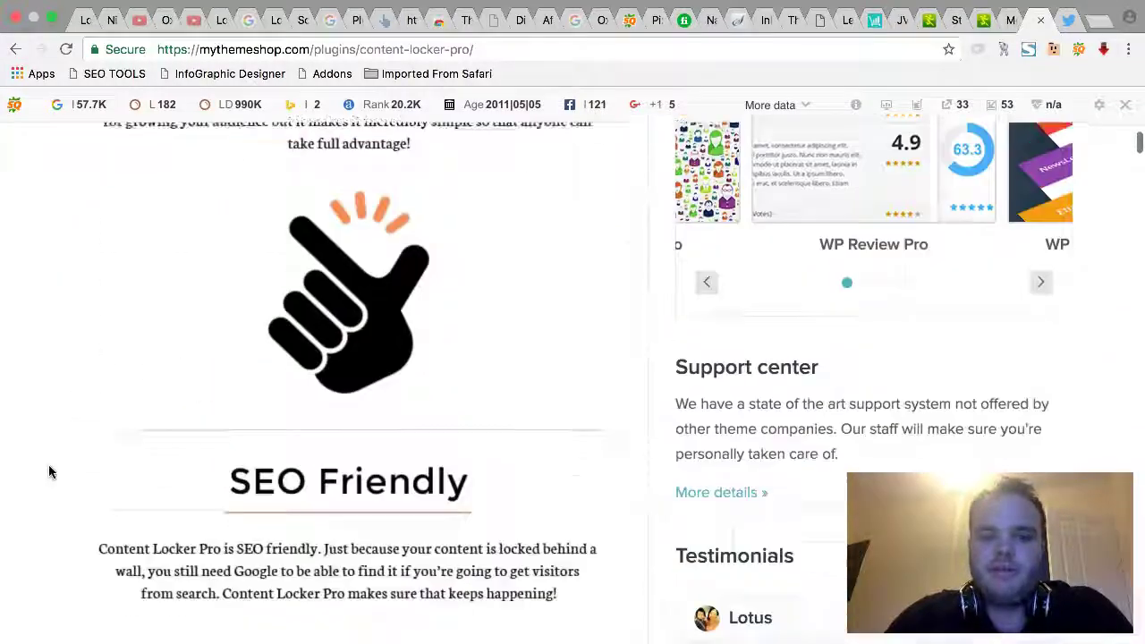
{"action": "scroll", "coordinate": [49, 472], "scroll_direction": "down", "scroll_amount": 20}
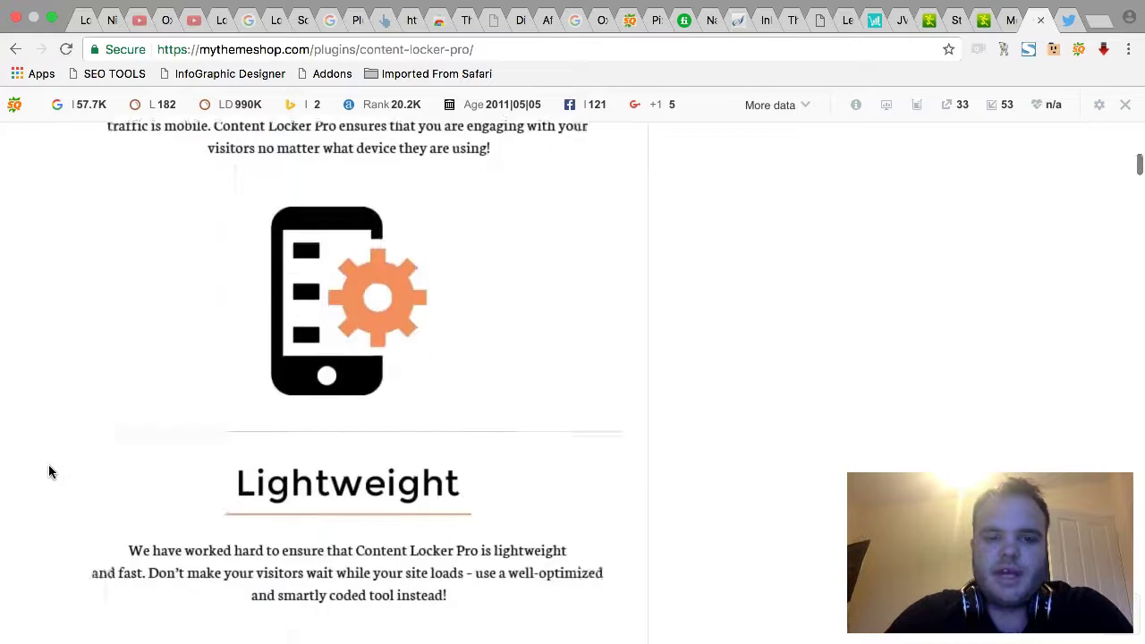
{"action": "scroll", "coordinate": [49, 471], "scroll_direction": "down", "scroll_amount": 18}
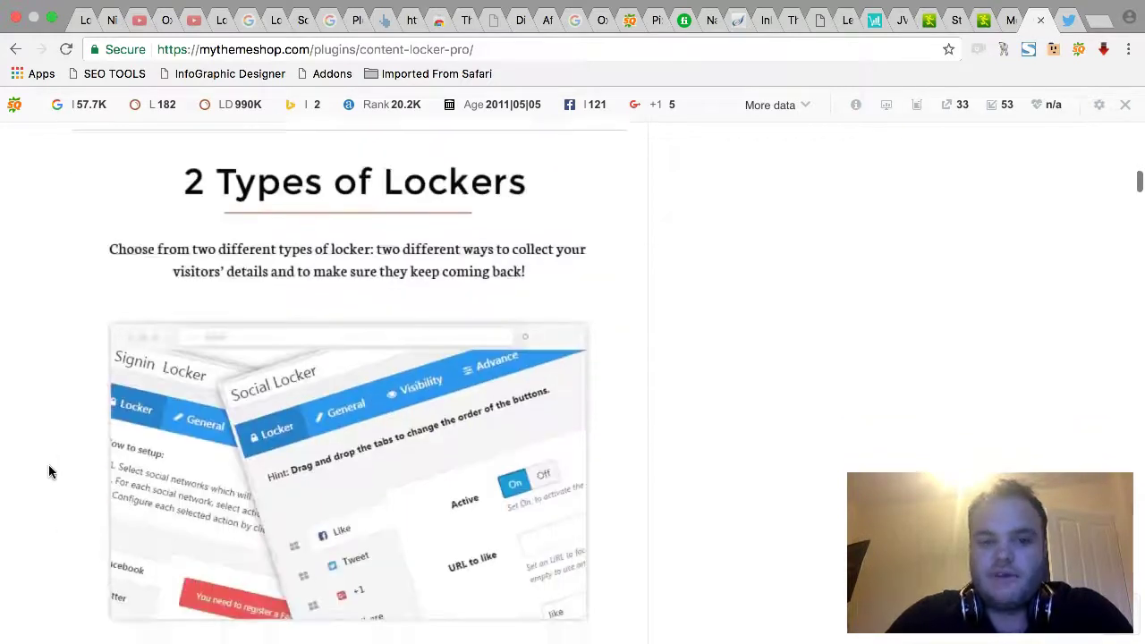
{"action": "scroll", "coordinate": [48, 465], "scroll_direction": "down", "scroll_amount": 18}
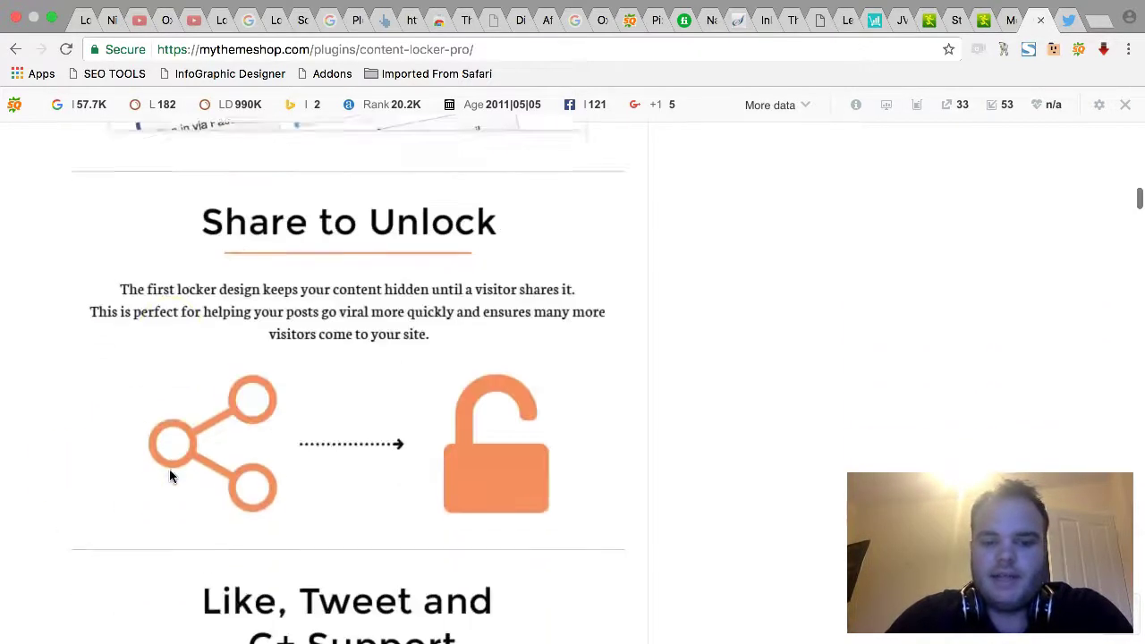
{"action": "scroll", "coordinate": [169, 470], "scroll_direction": "down", "scroll_amount": 2}
{"action": "scroll", "coordinate": [170, 476], "scroll_direction": "down", "scroll_amount": 20}
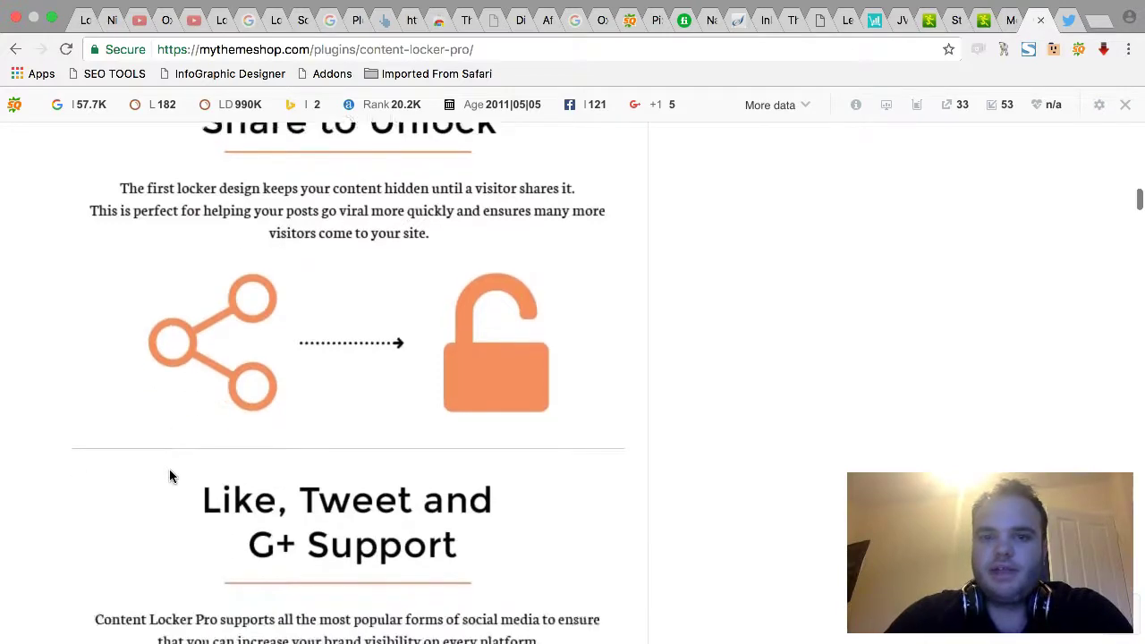
{"action": "scroll", "coordinate": [169, 476], "scroll_direction": "down", "scroll_amount": 20}
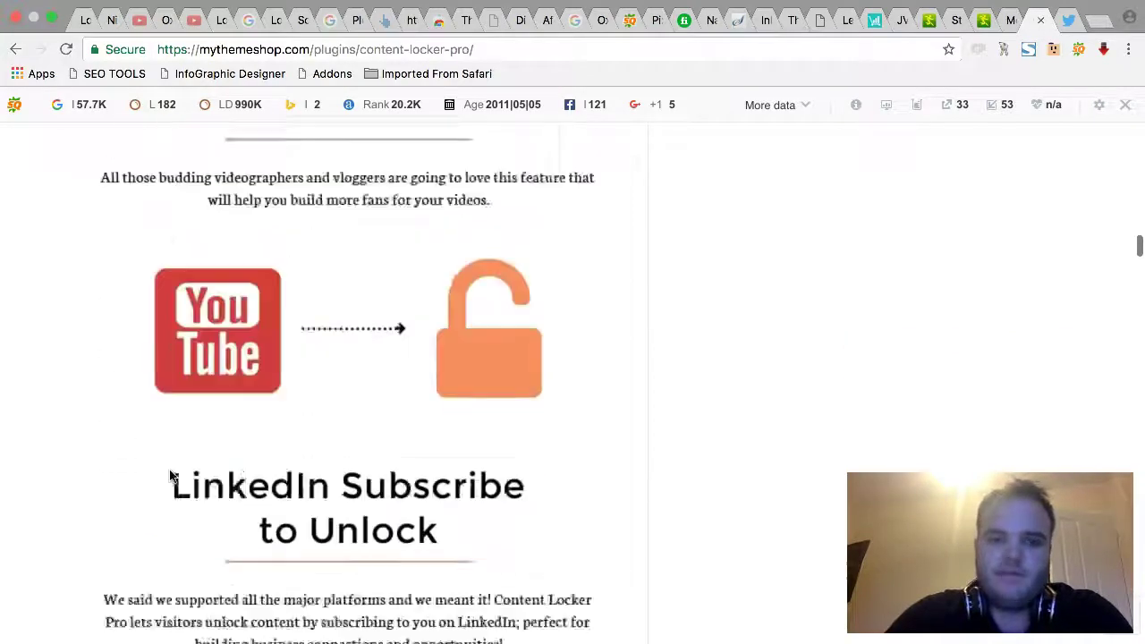
- Look through the email marketing integrations that the Content Locker Pro product page lists
{"action": "scroll", "coordinate": [169, 476], "scroll_direction": "down", "scroll_amount": 20}
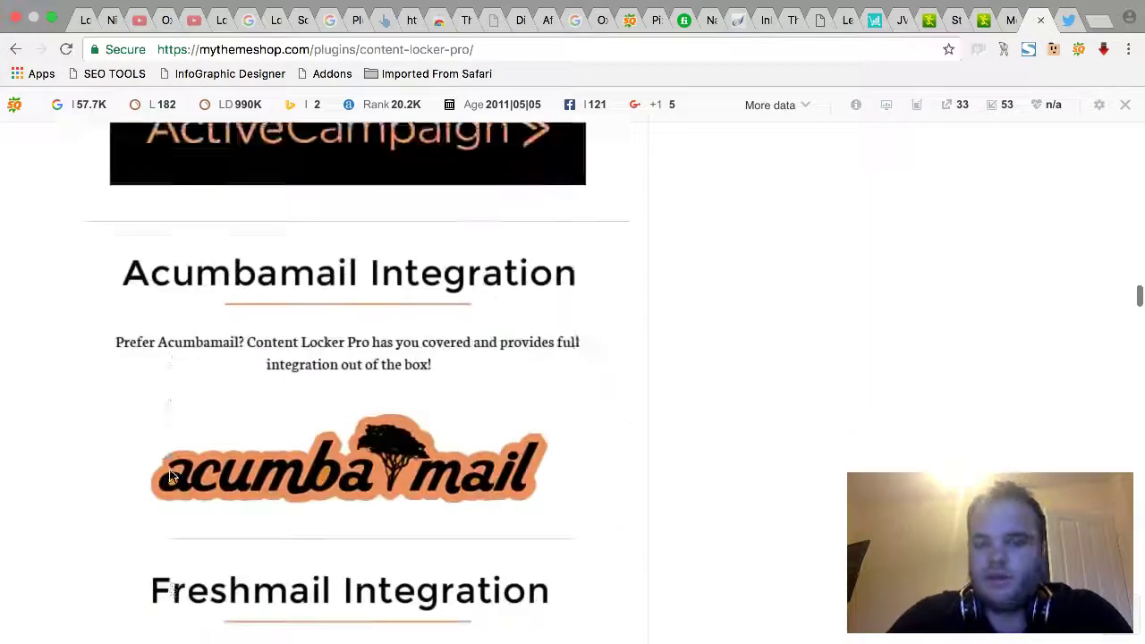
{"action": "scroll", "coordinate": [170, 474], "scroll_direction": "down", "scroll_amount": 15}
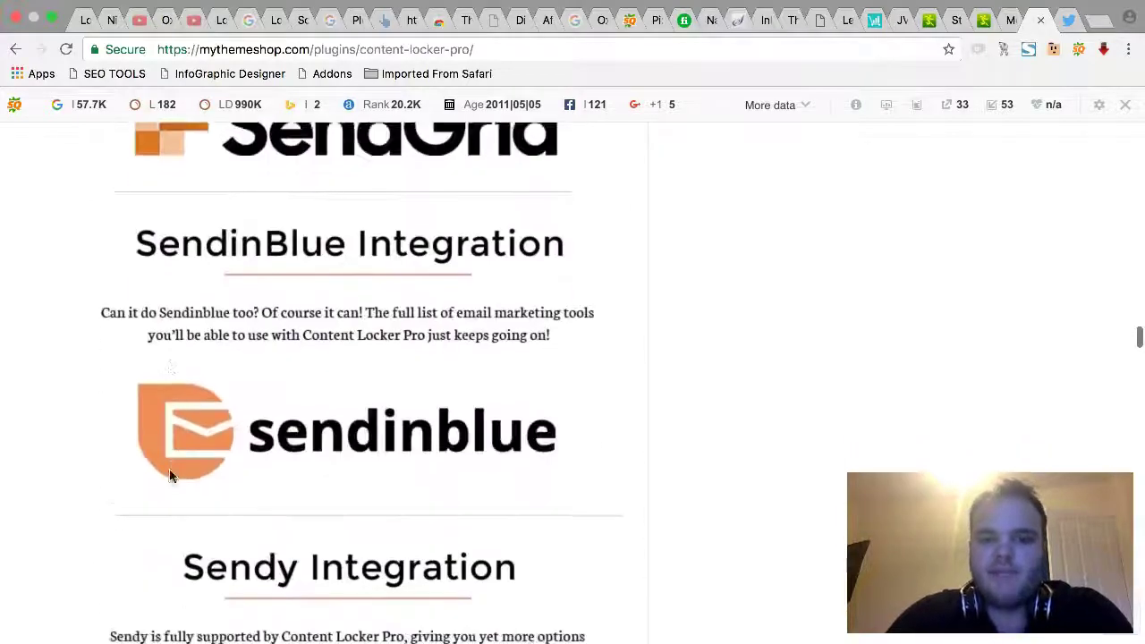
{"action": "scroll", "coordinate": [561, 463], "scroll_direction": "down", "scroll_amount": 5}
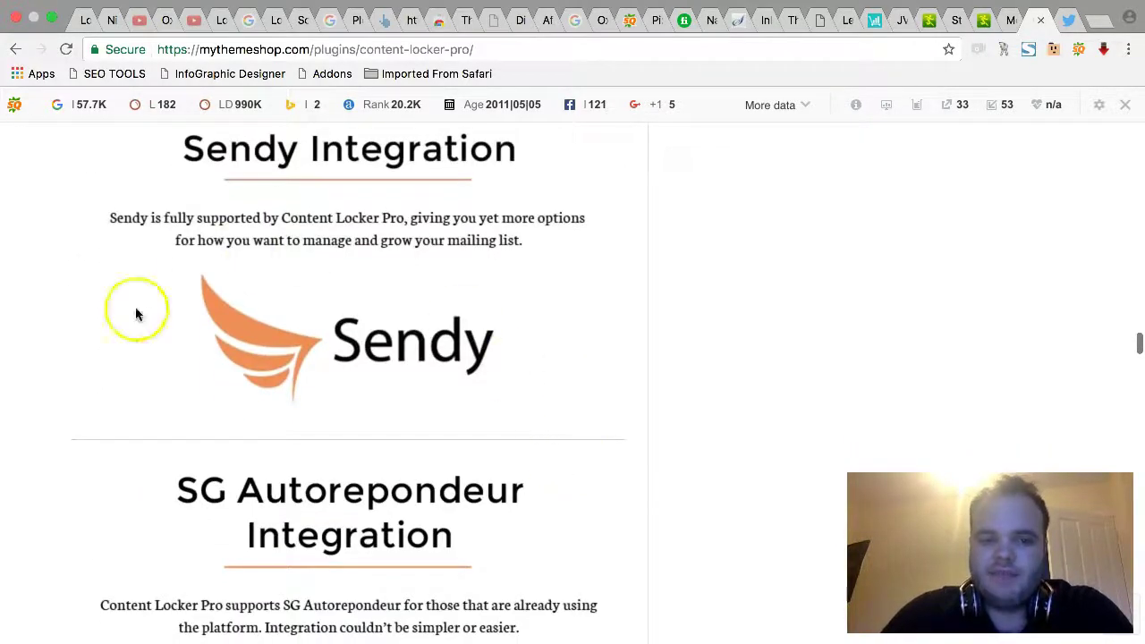
{"action": "scroll", "coordinate": [619, 540], "scroll_direction": "down", "scroll_amount": 20}
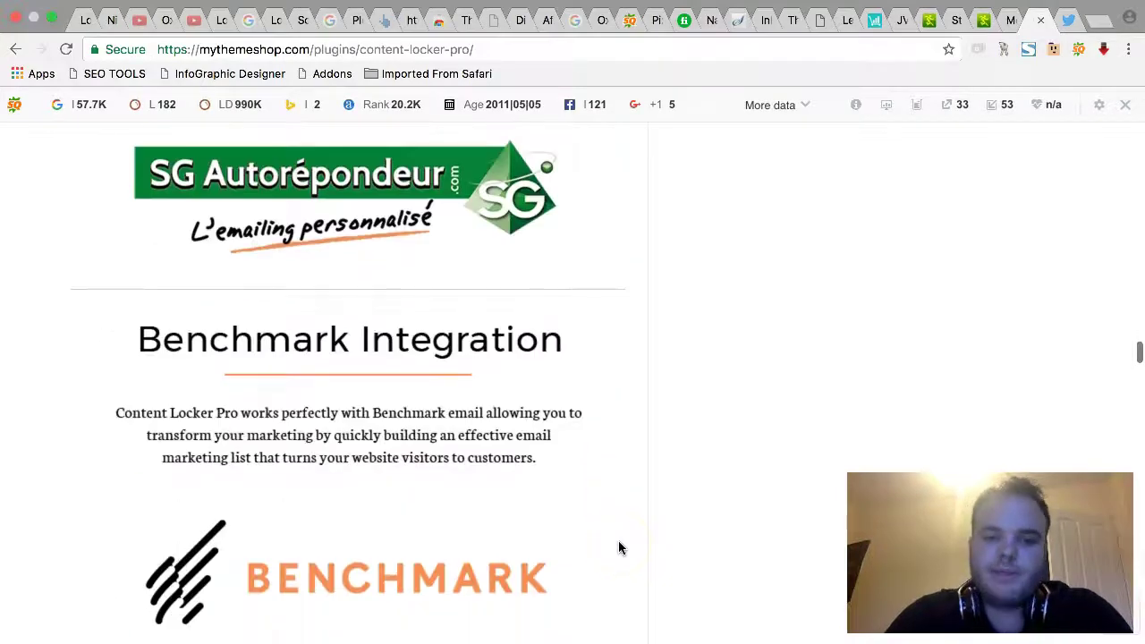
- Review the analytics, Ajax, visibility, close icon and timed lock options on the product page, down to the Free vs Pro comparison
{"action": "scroll", "coordinate": [618, 547], "scroll_direction": "down", "scroll_amount": 20}
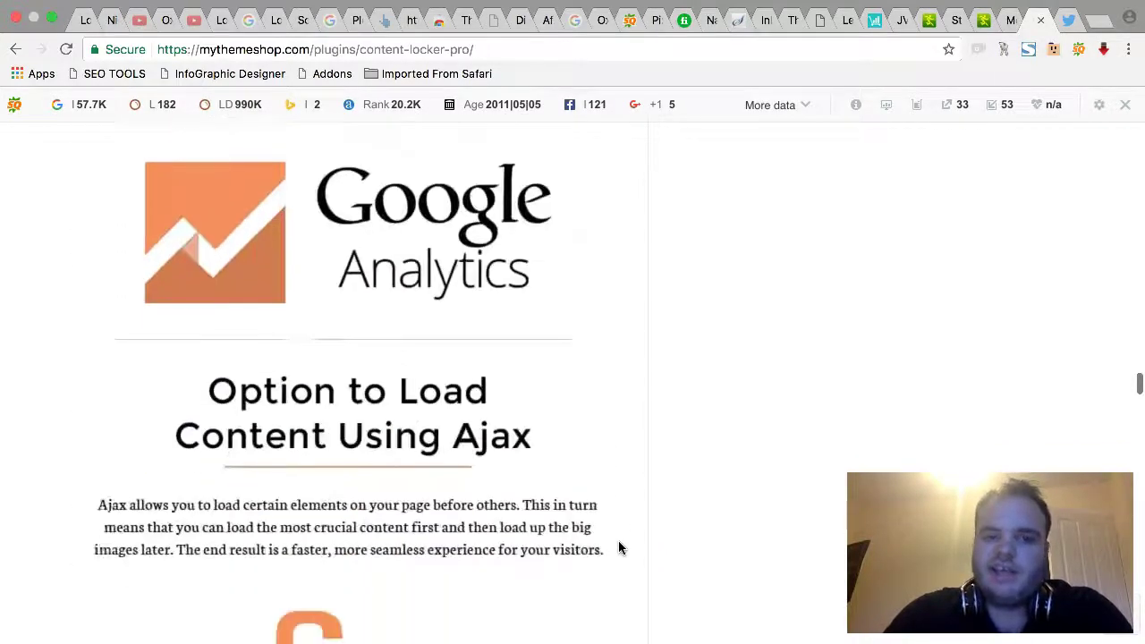
{"action": "scroll", "coordinate": [618, 547], "scroll_direction": "down", "scroll_amount": 20}
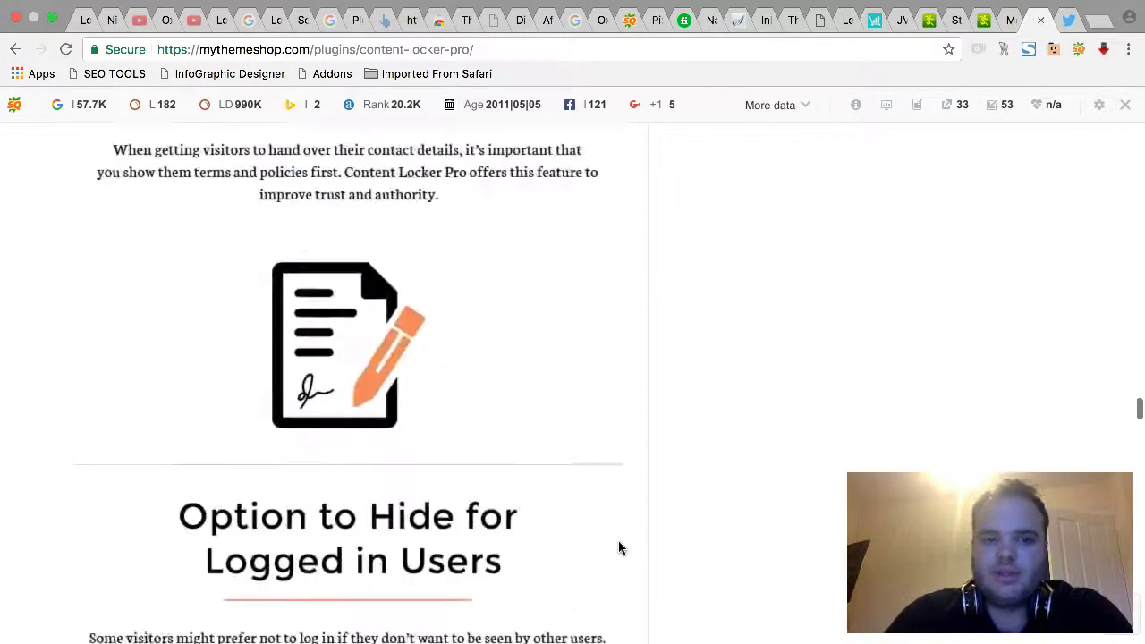
{"action": "scroll", "coordinate": [618, 547], "scroll_direction": "down", "scroll_amount": 5}
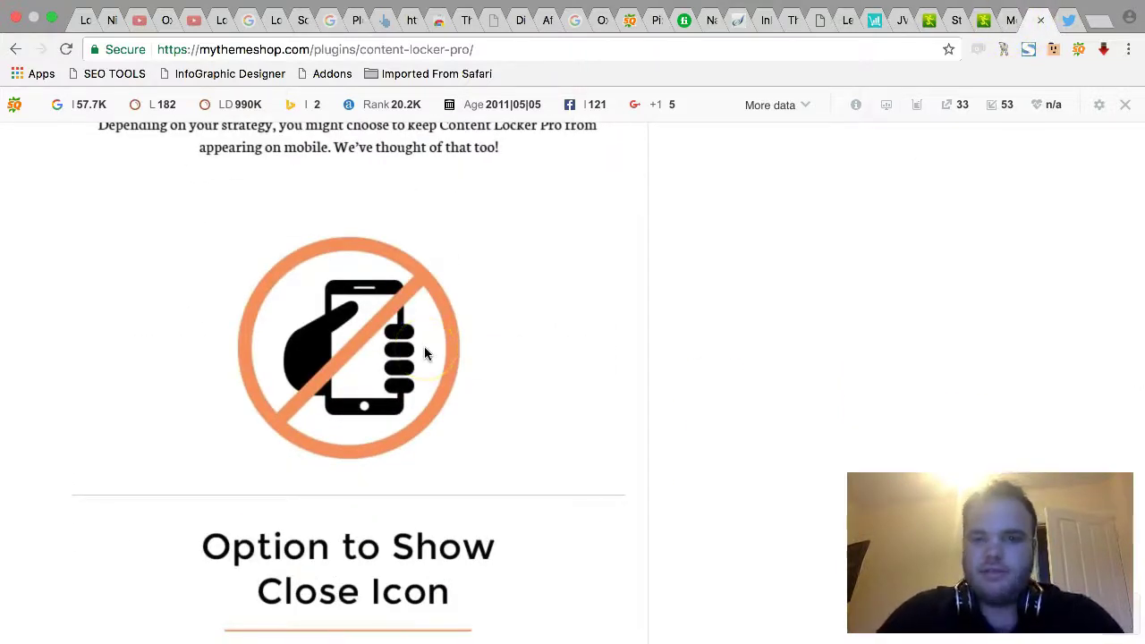
{"action": "scroll", "coordinate": [617, 449], "scroll_direction": "down", "scroll_amount": 18}
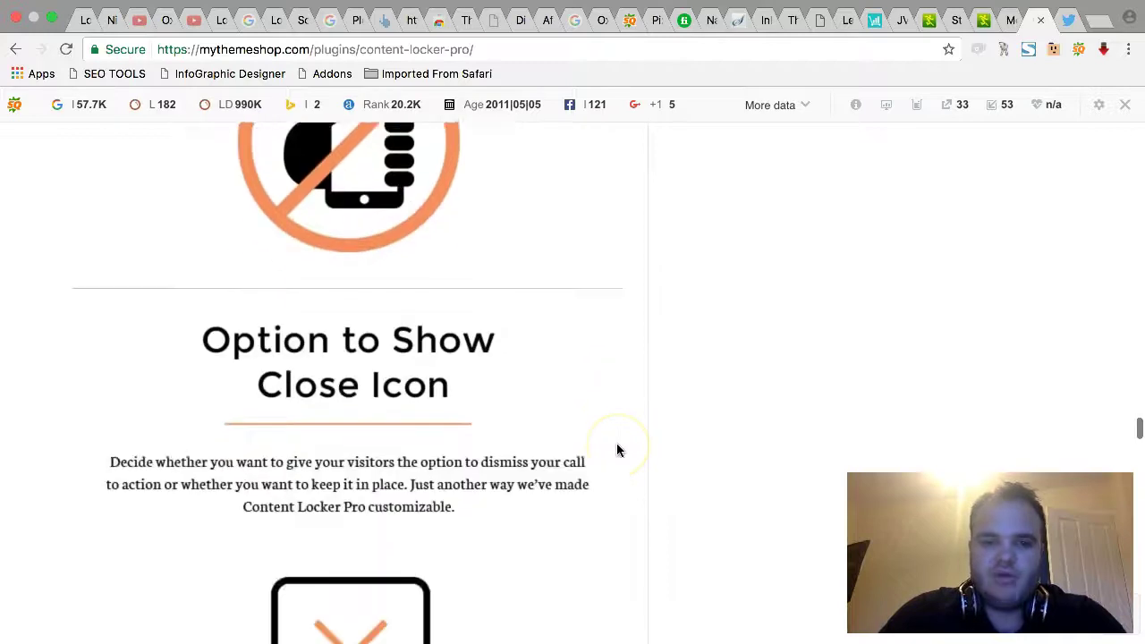
{"action": "scroll", "coordinate": [617, 445], "scroll_direction": "down", "scroll_amount": 20}
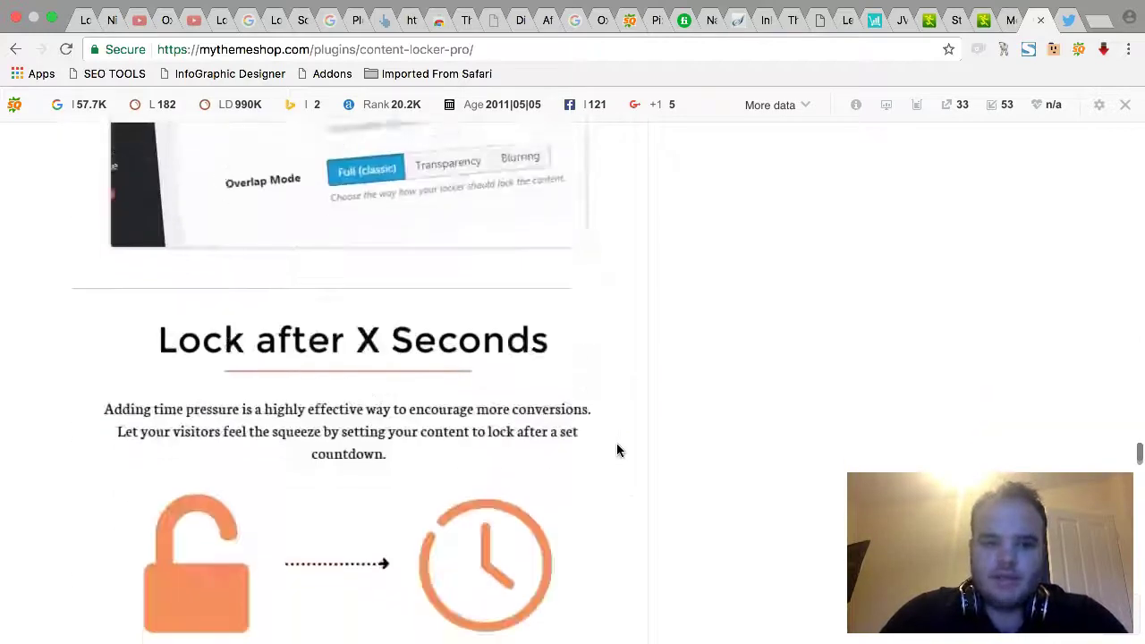
{"action": "scroll", "coordinate": [616, 450], "scroll_direction": "down", "scroll_amount": 2}
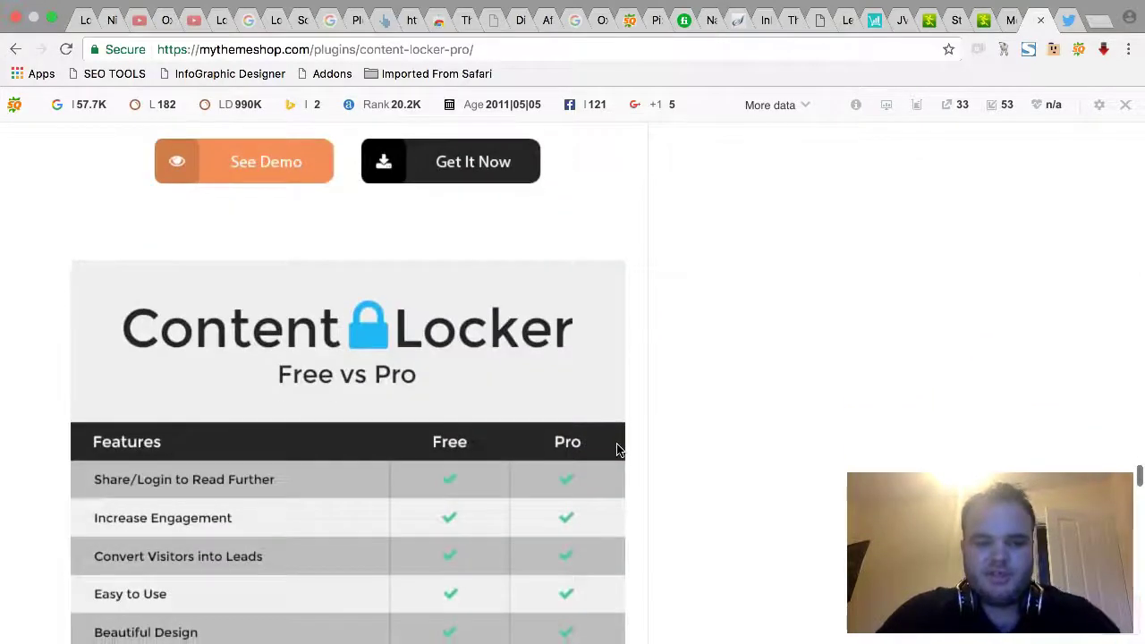